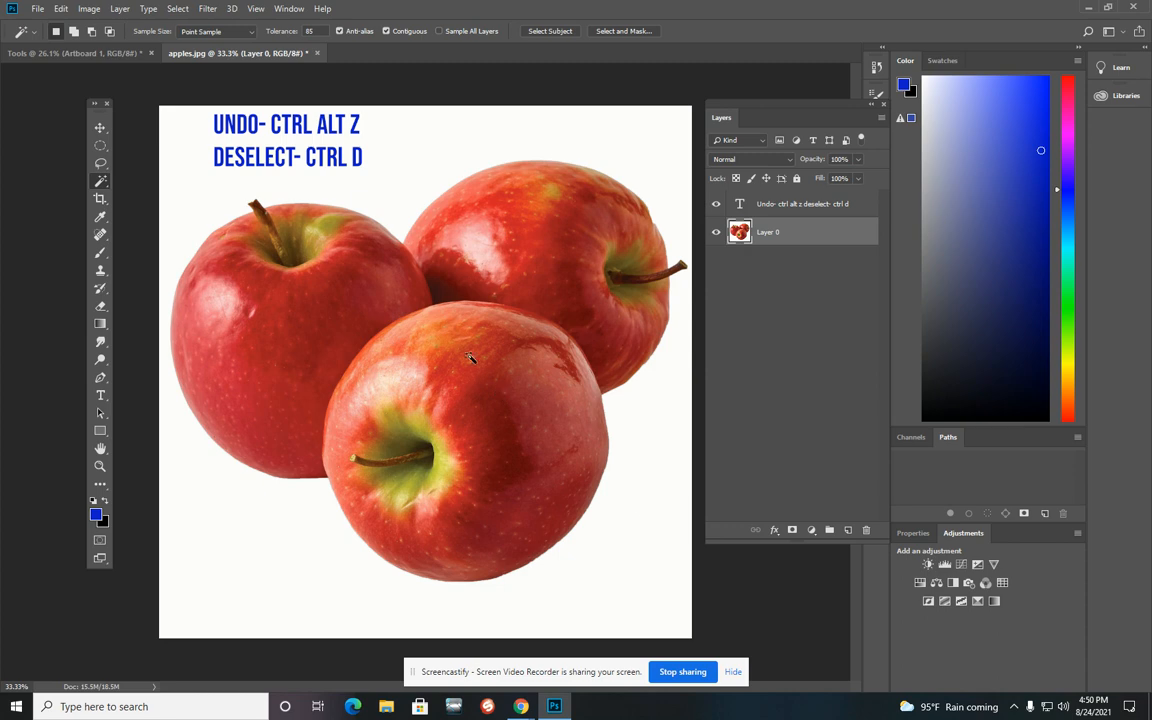
pyautogui.click(40, 9)
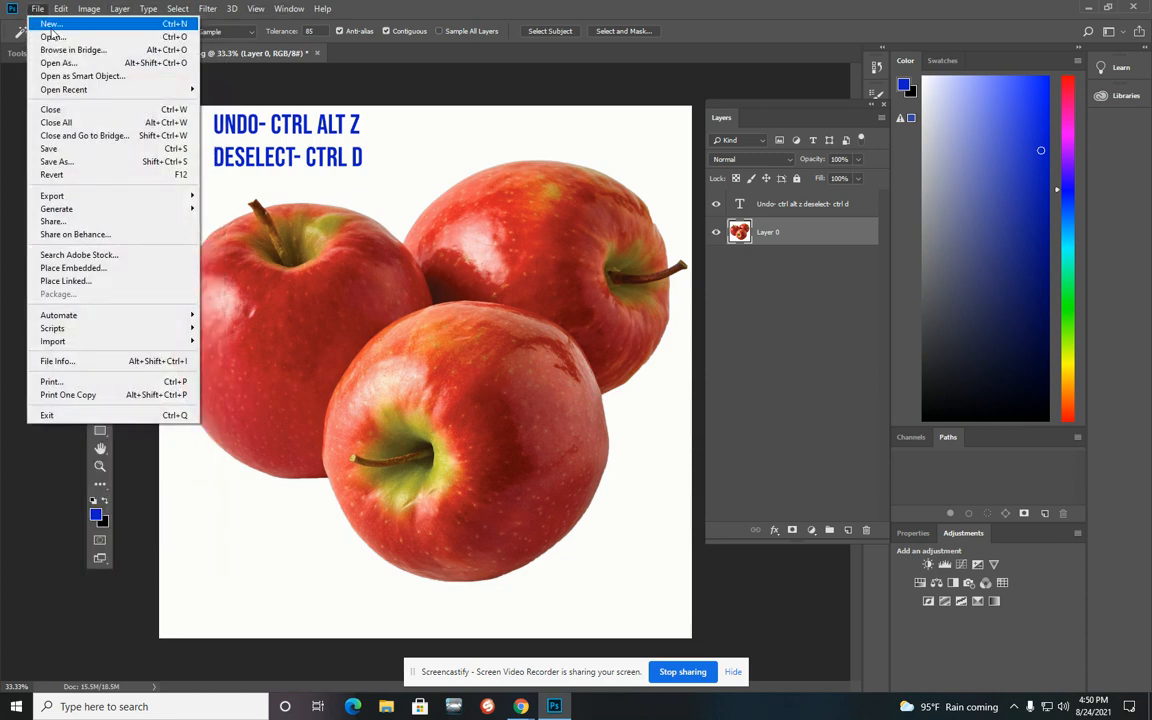
pyautogui.click(58, 36)
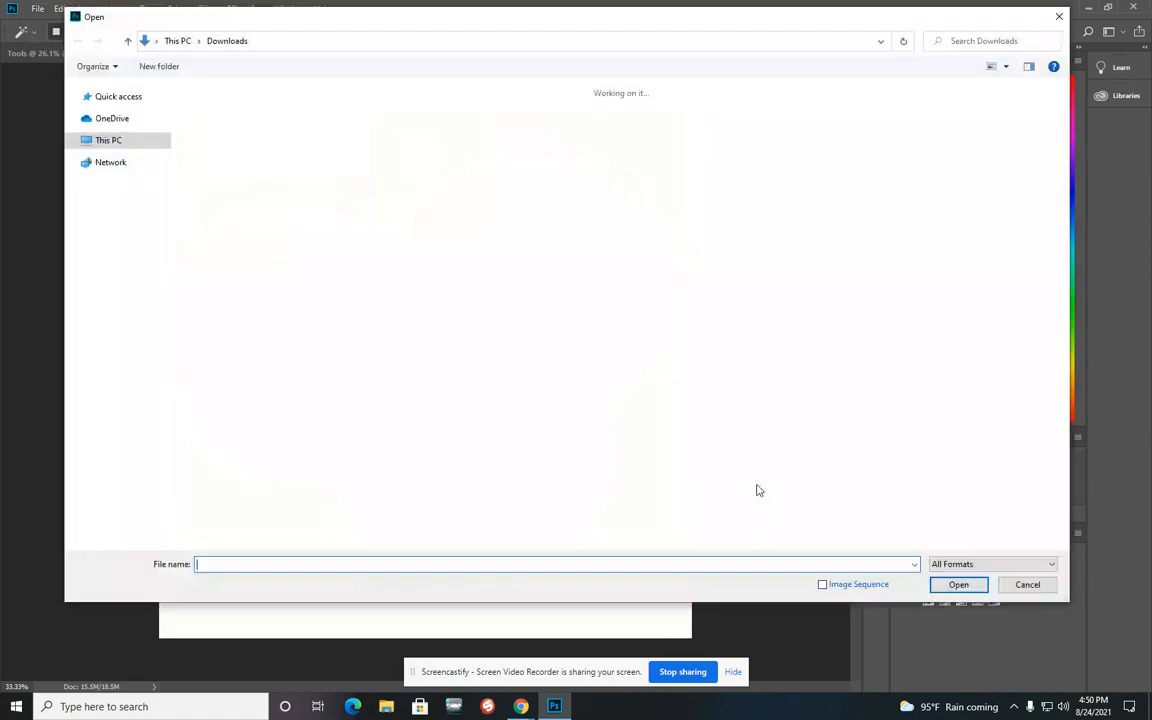
pyautogui.scroll(-10, 220, 300)
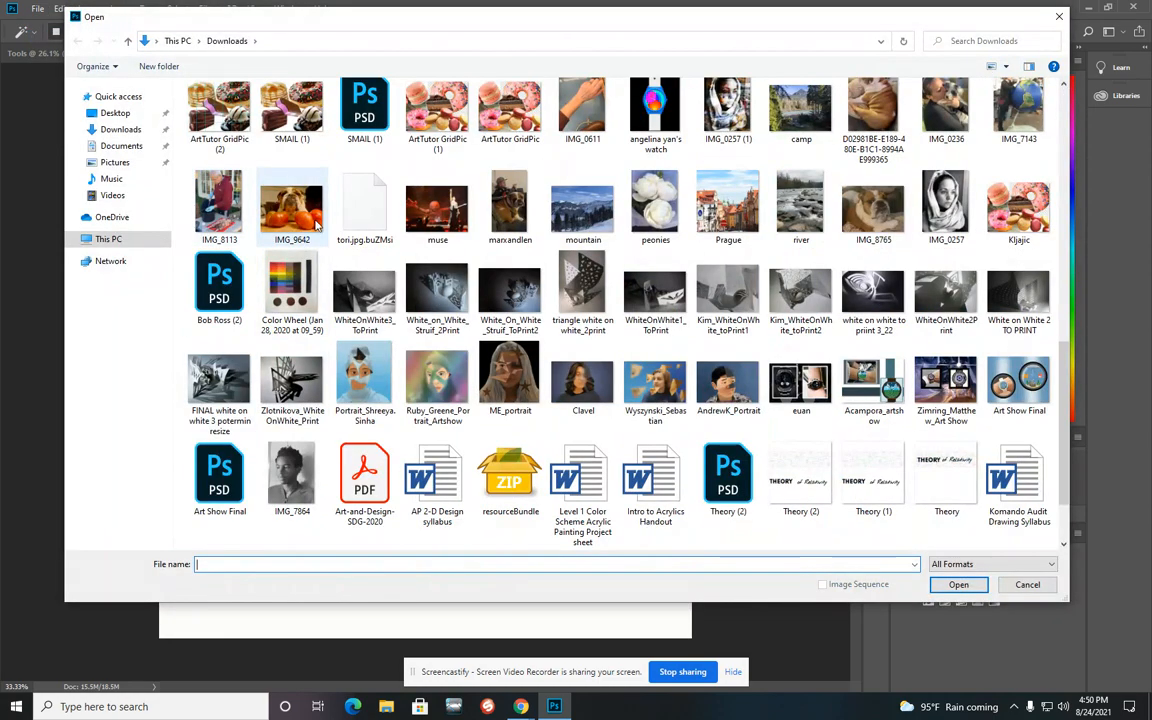
pyautogui.scroll(-3, 270, 215)
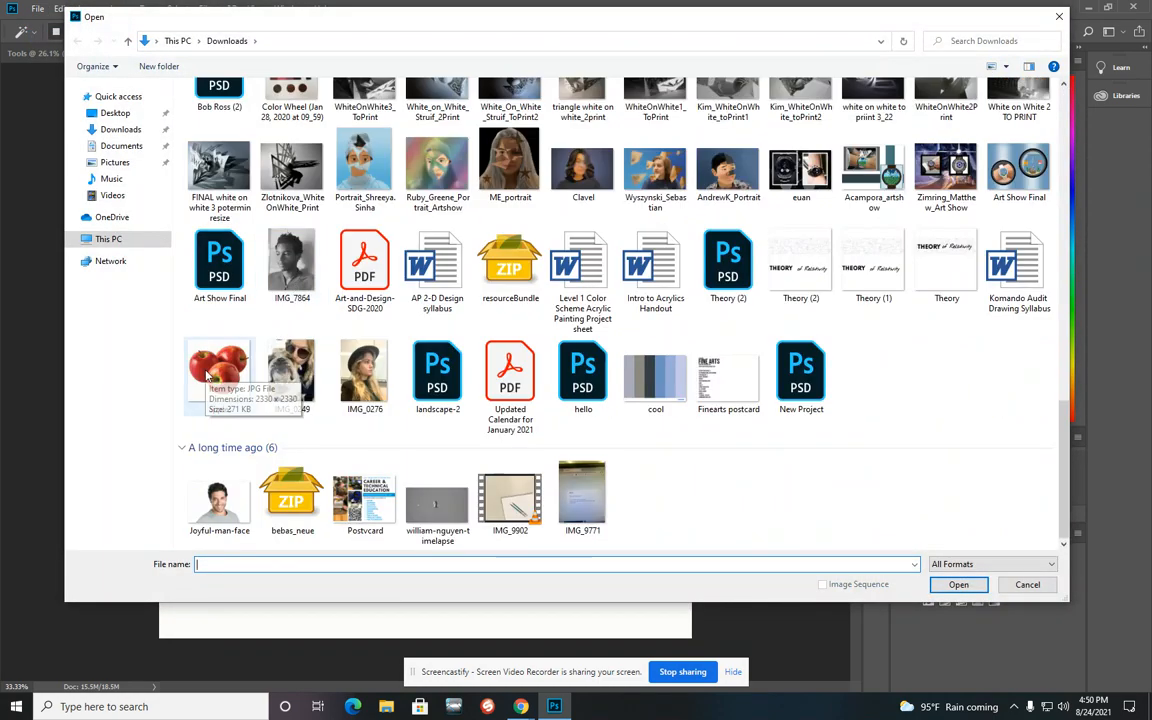
pyautogui.click(1048, 589)
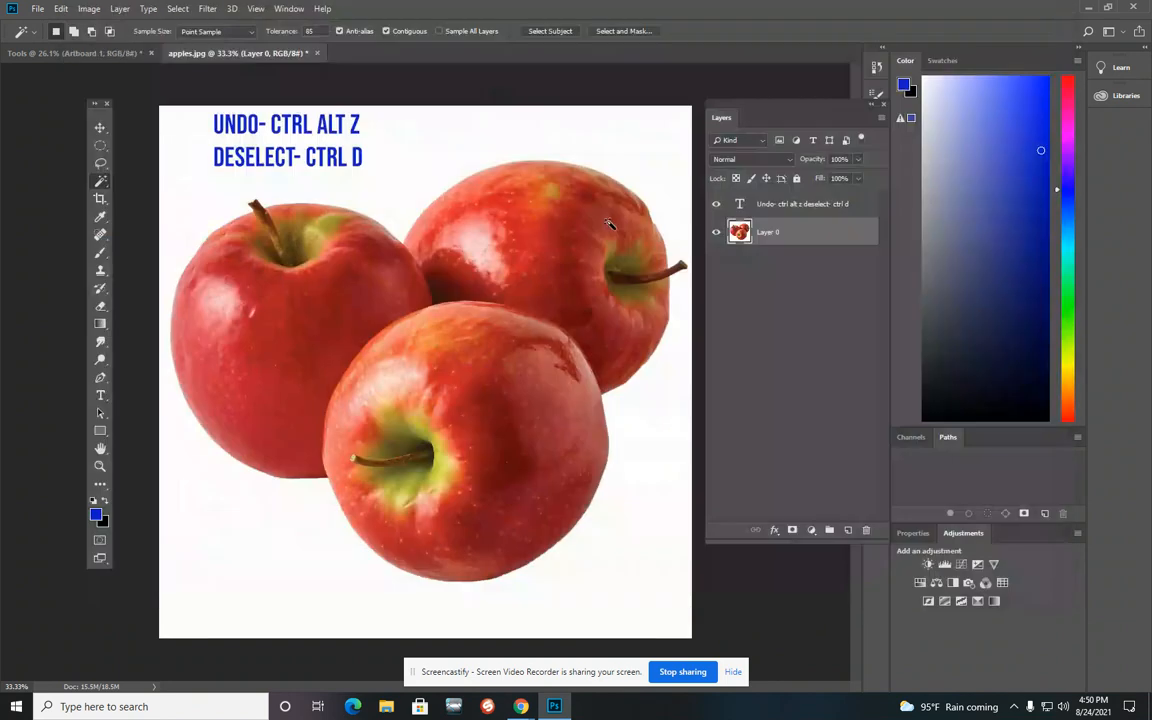
pyautogui.moveTo(249, 50); pyautogui.dragTo(215, 50)
pyautogui.click(78, 51)
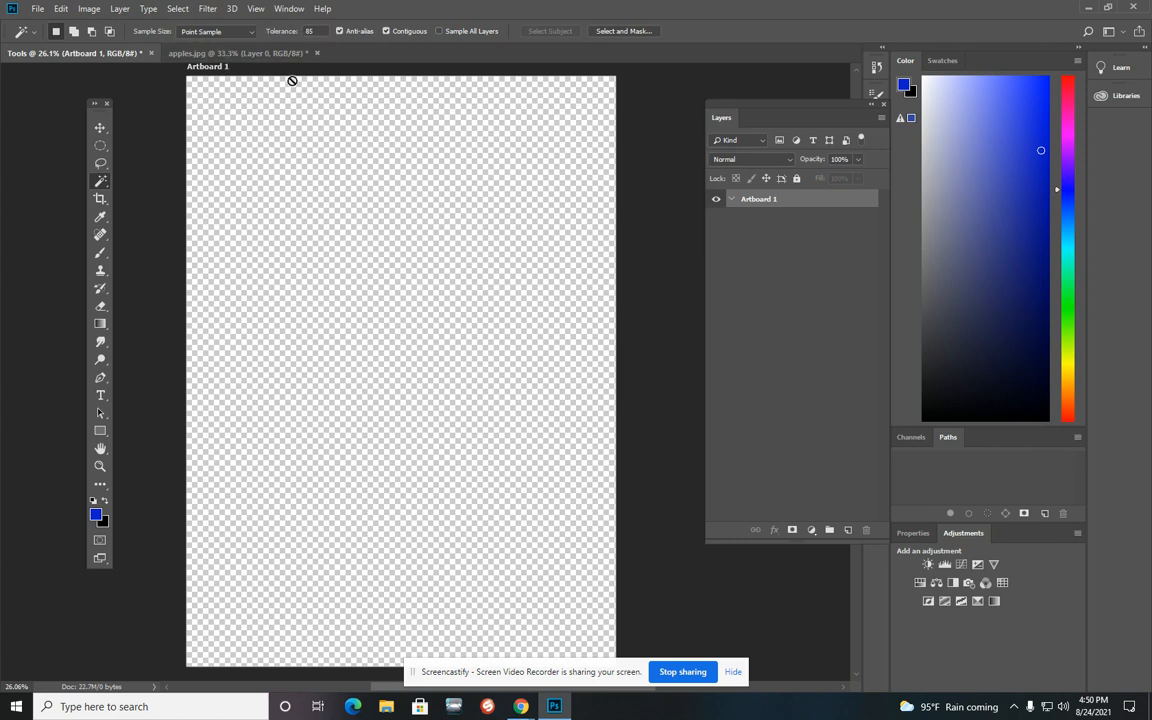
pyautogui.click(202, 52)
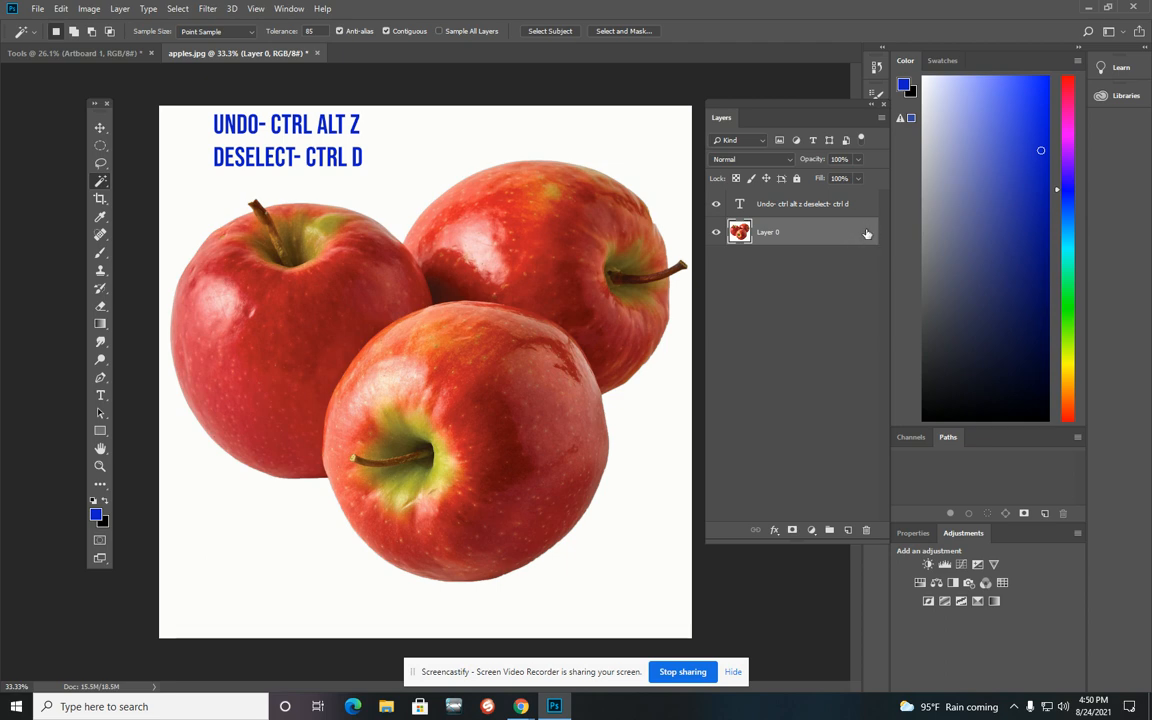
# Step: Lock Layer 0 completely and select the apples with the Magic Wand
pyautogui.click(796, 178)
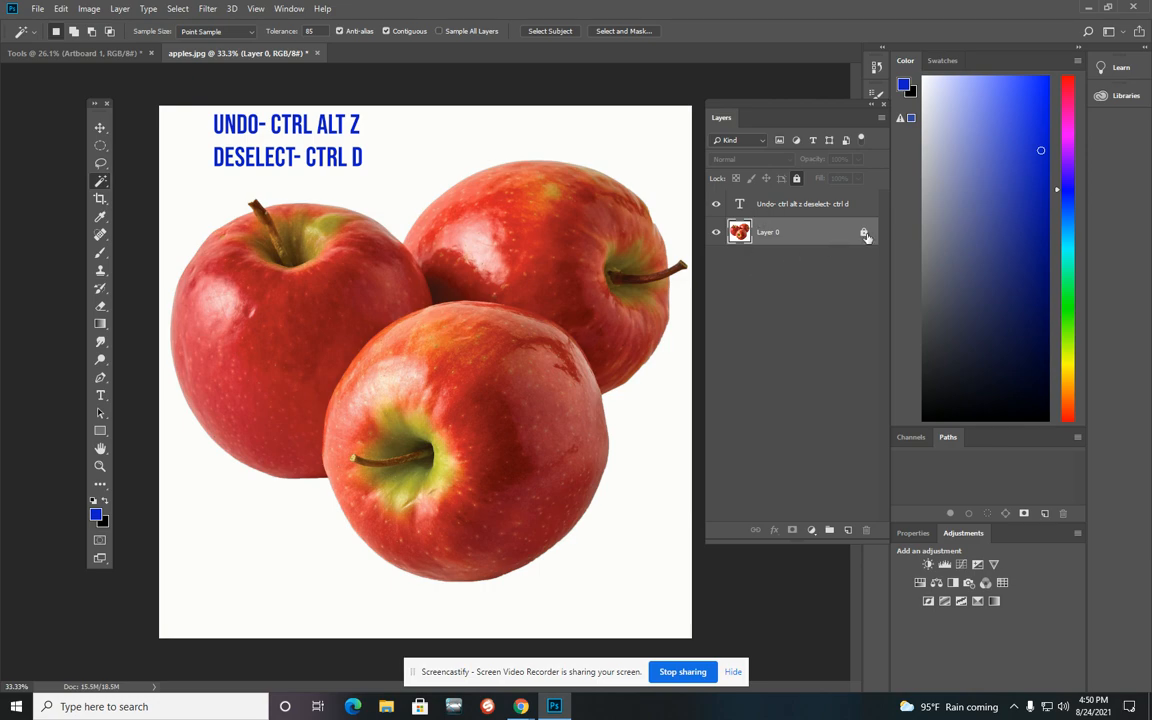
pyautogui.click(541, 210)
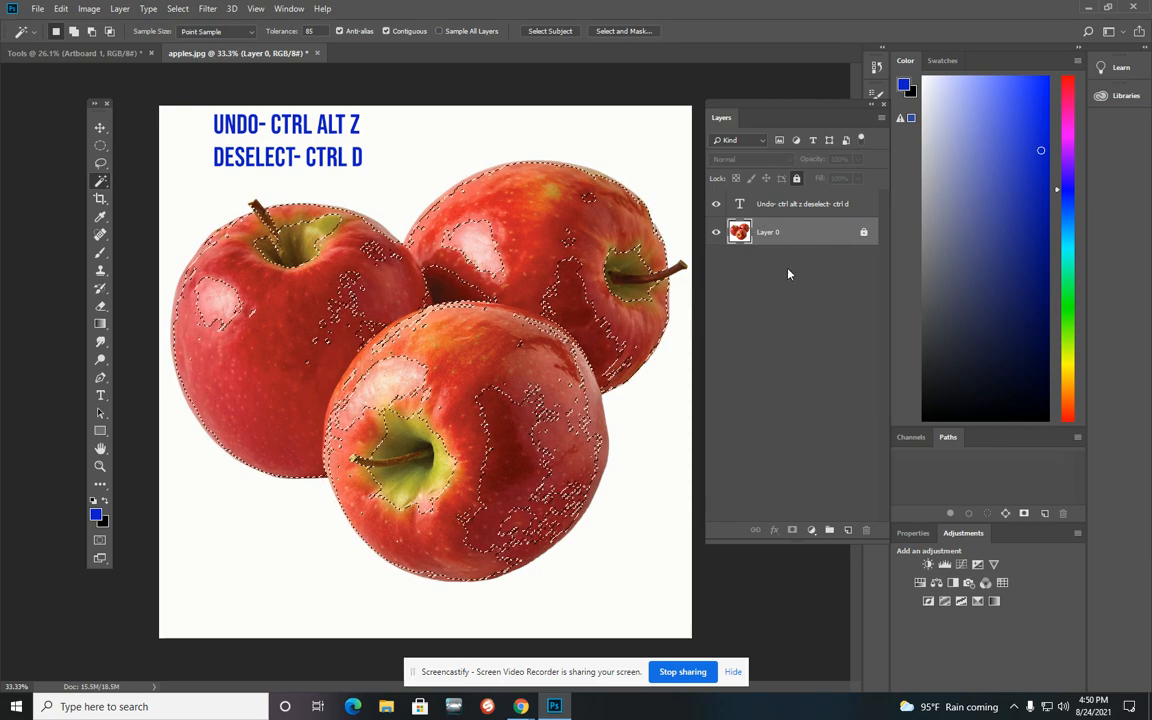
# Step: Try to move the magic-wand selection with the Move tool, dismiss the error, and deselect
pyautogui.click(101, 129)
pyautogui.click(419, 310)
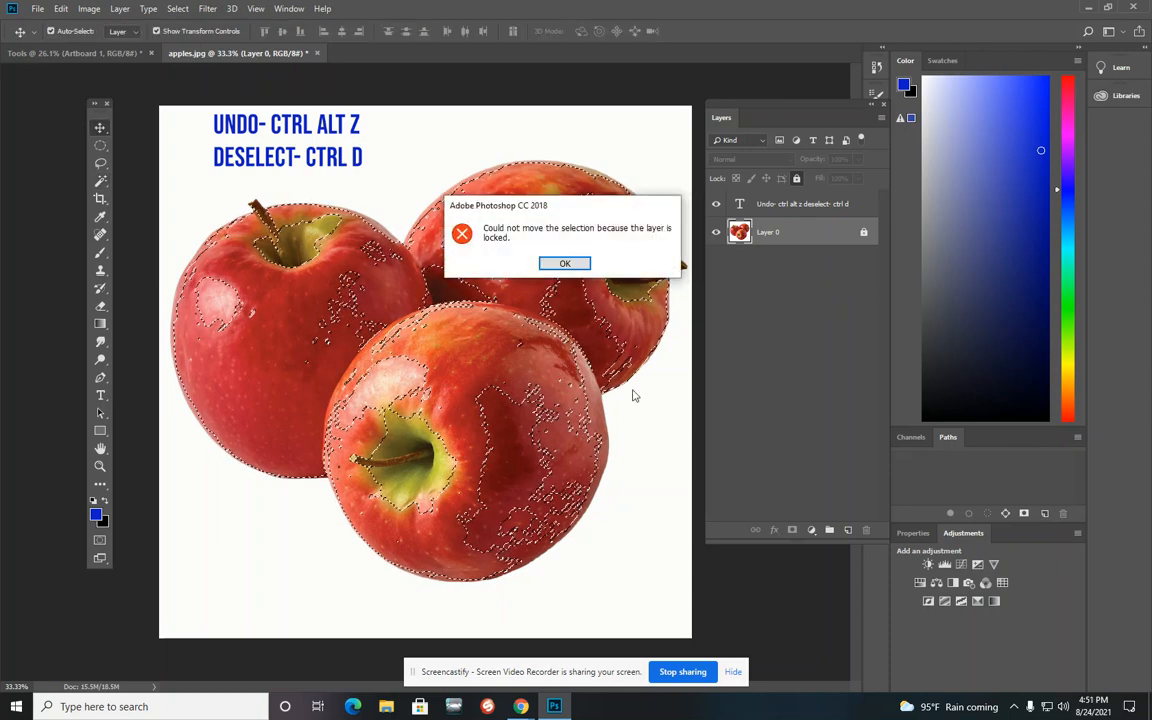
pyautogui.click(562, 263)
pyautogui.hotkey('ctrl', 'd')
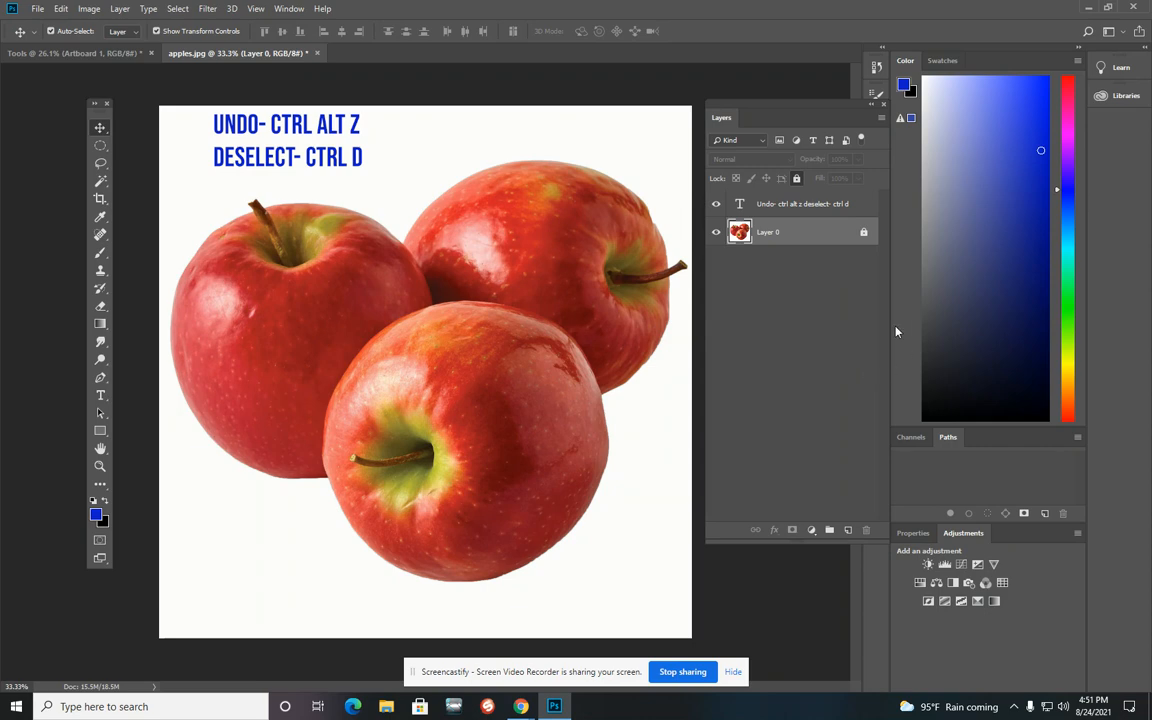
# Step: Unlock Layer 0 and switch to the Rectangular Marquee Tool
pyautogui.click(864, 232)
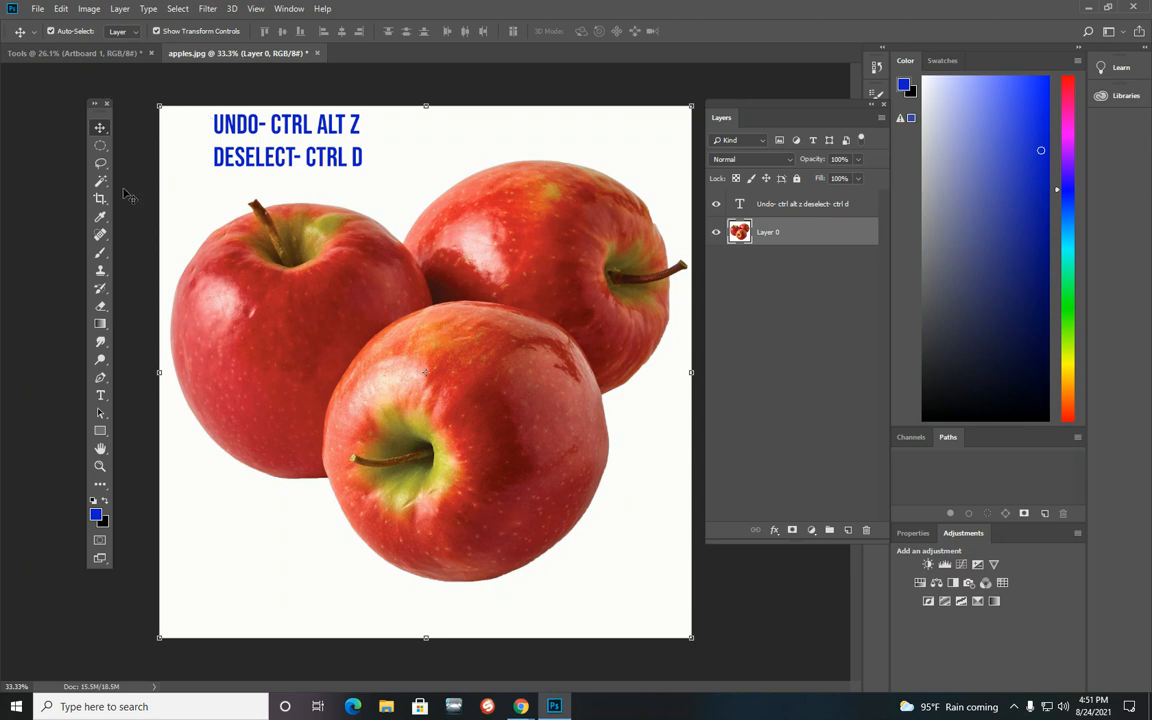
pyautogui.click(101, 147)
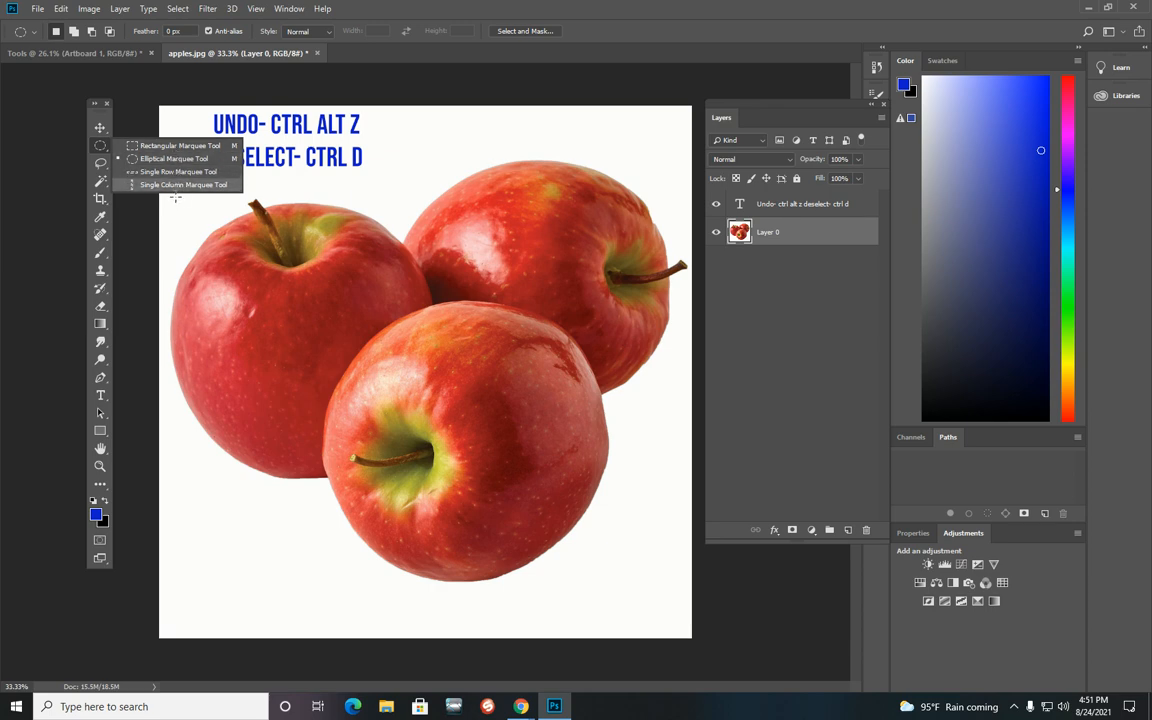
pyautogui.click(190, 146)
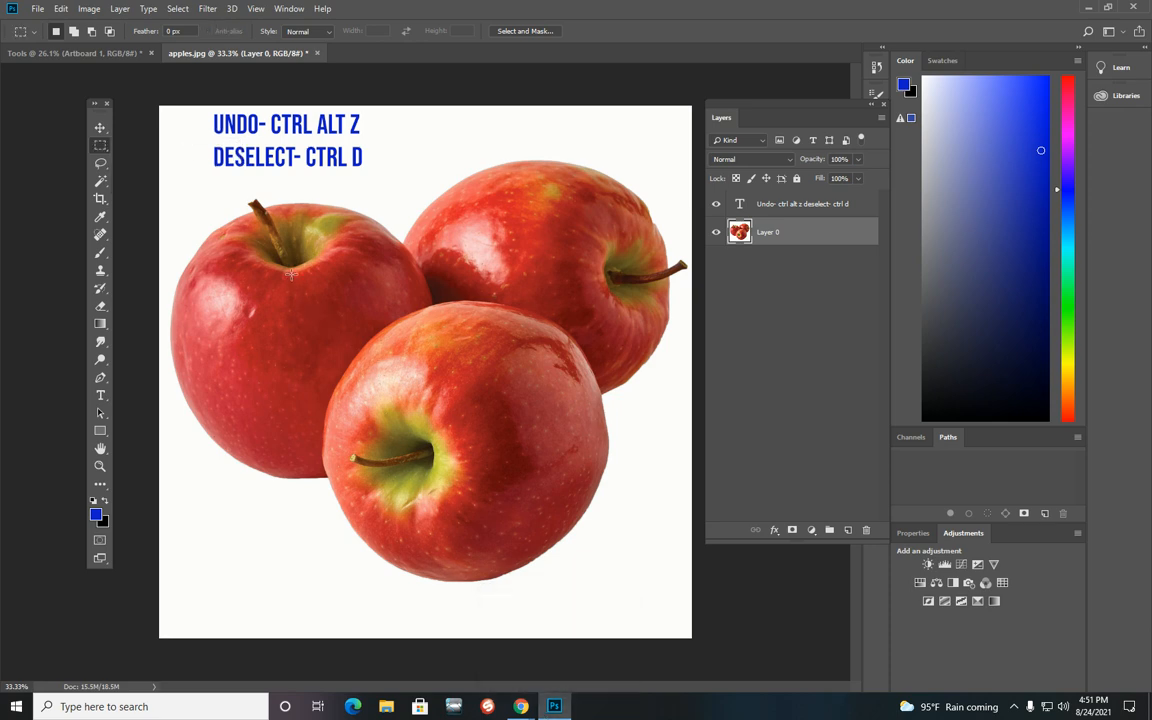
# Step: Draw a rectangular selection over the middle of the apples, reshape it, then deselect it
pyautogui.moveTo(291, 257); pyautogui.dragTo(575, 445)
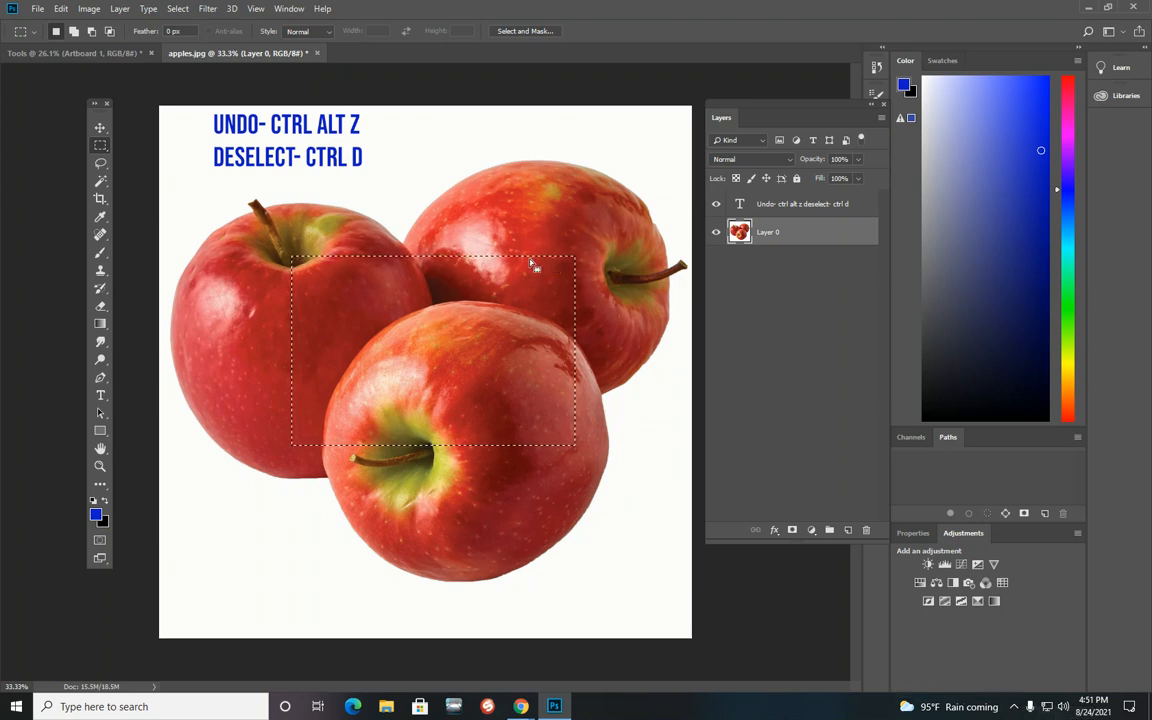
pyautogui.moveTo(248, 254); pyautogui.dragTo(386, 394)
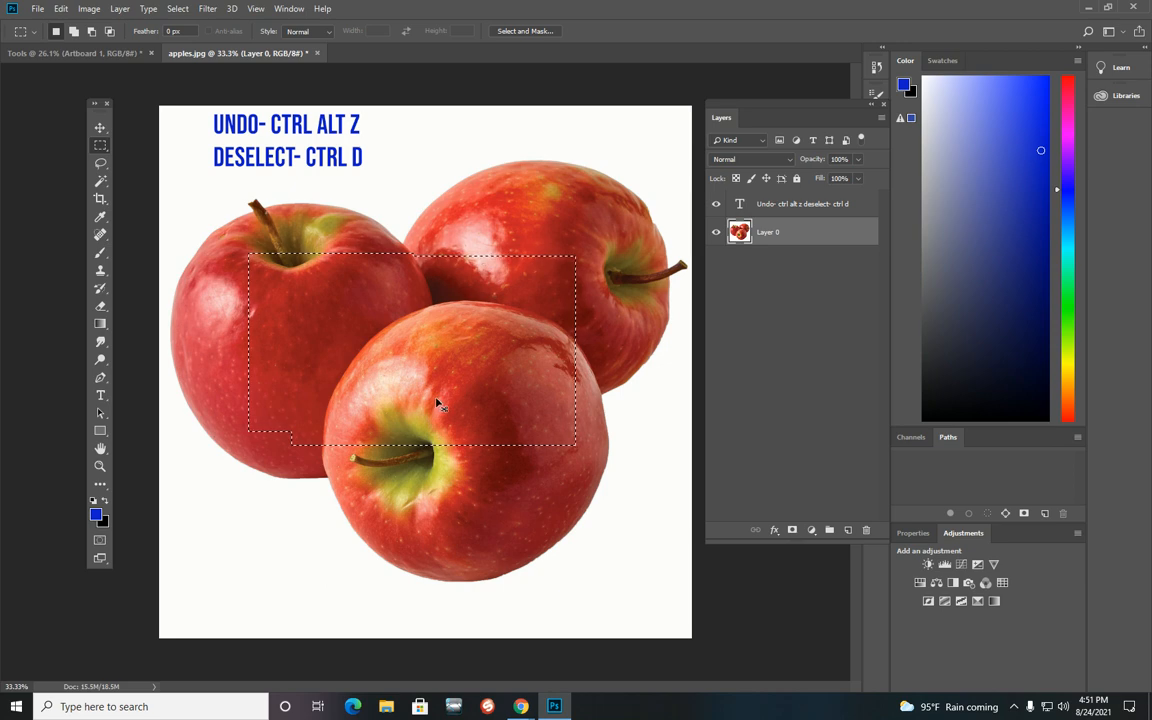
pyautogui.hotkey('ctrl', 'd')
# Step: Draw a rectangular selection across the centre of the apples and nudge it slightly left
pyautogui.moveTo(326, 255); pyautogui.dragTo(581, 430)
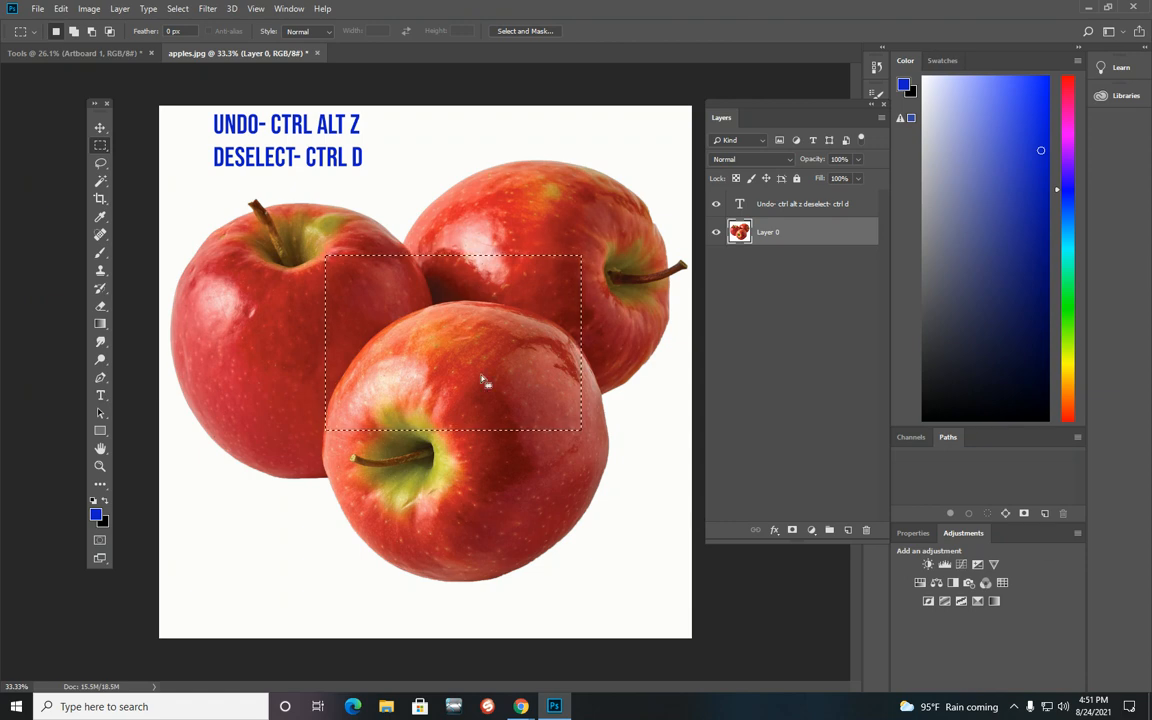
pyautogui.moveTo(489, 378); pyautogui.dragTo(456, 383)
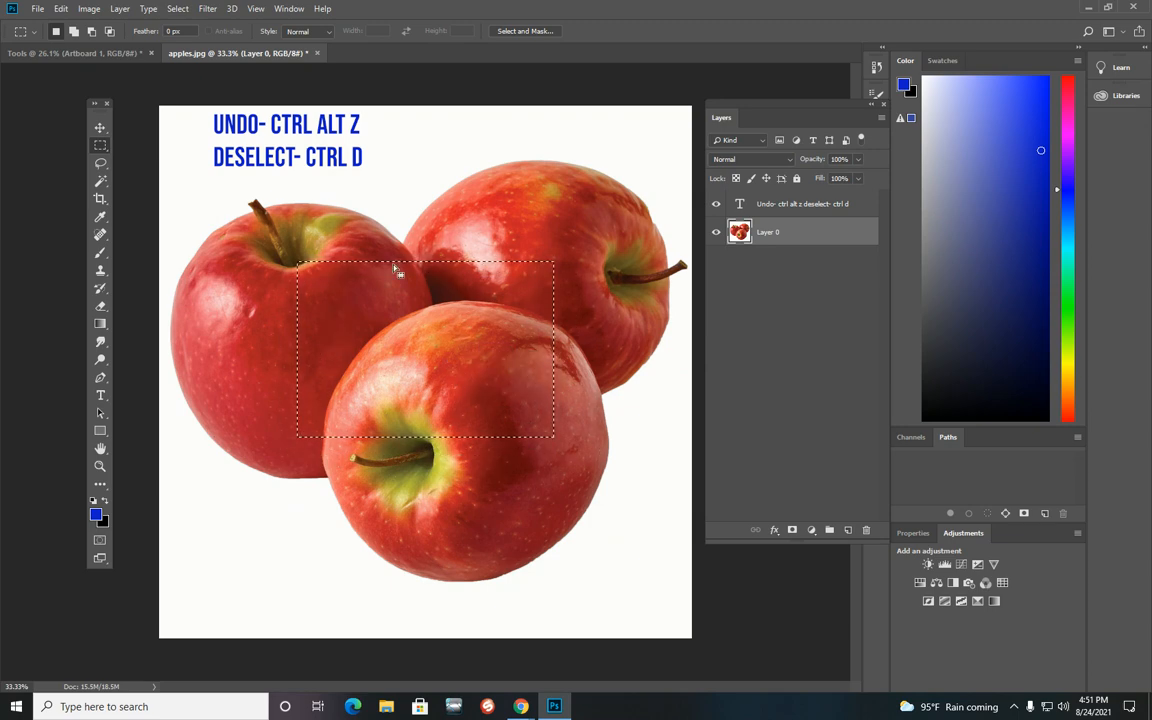
# Step: Move the selected rectangle of apple pixels down and to the right with the Move tool, then deselect
pyautogui.click(100, 127)
pyautogui.moveTo(454, 348); pyautogui.dragTo(526, 510)
pyautogui.moveTo(622, 505); pyautogui.dragTo(368, 323)
pyautogui.moveTo(451, 370); pyautogui.dragTo(609, 512)
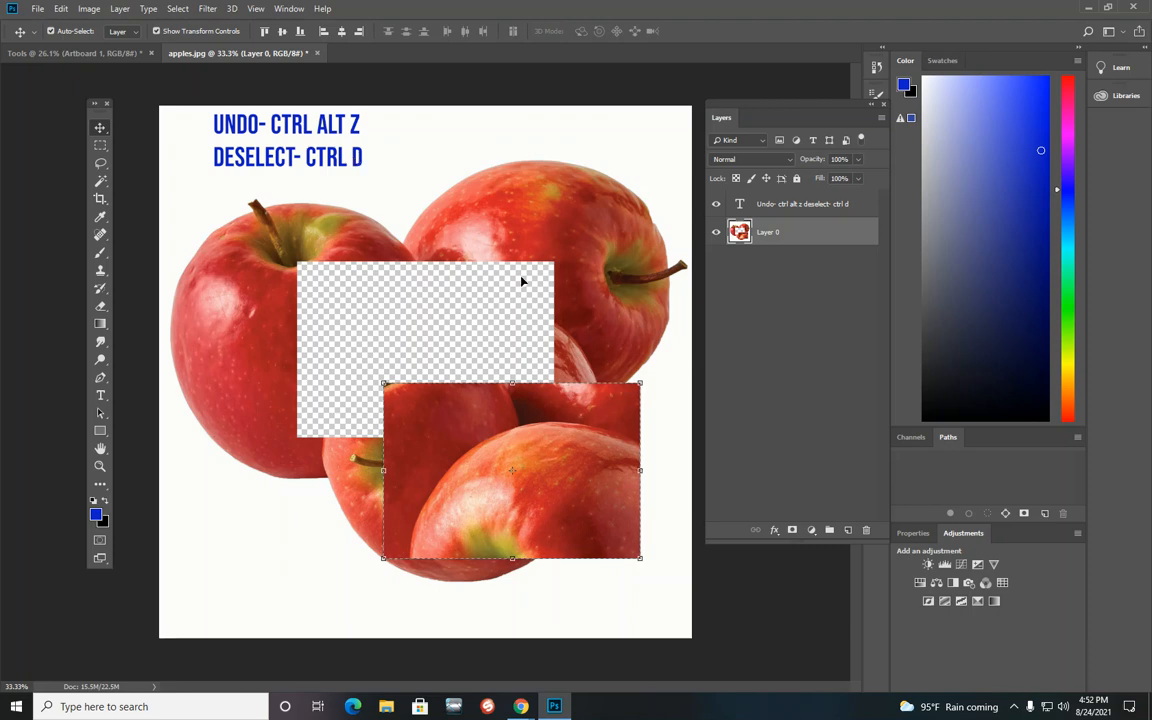
pyautogui.hotkey('ctrl', 'd')
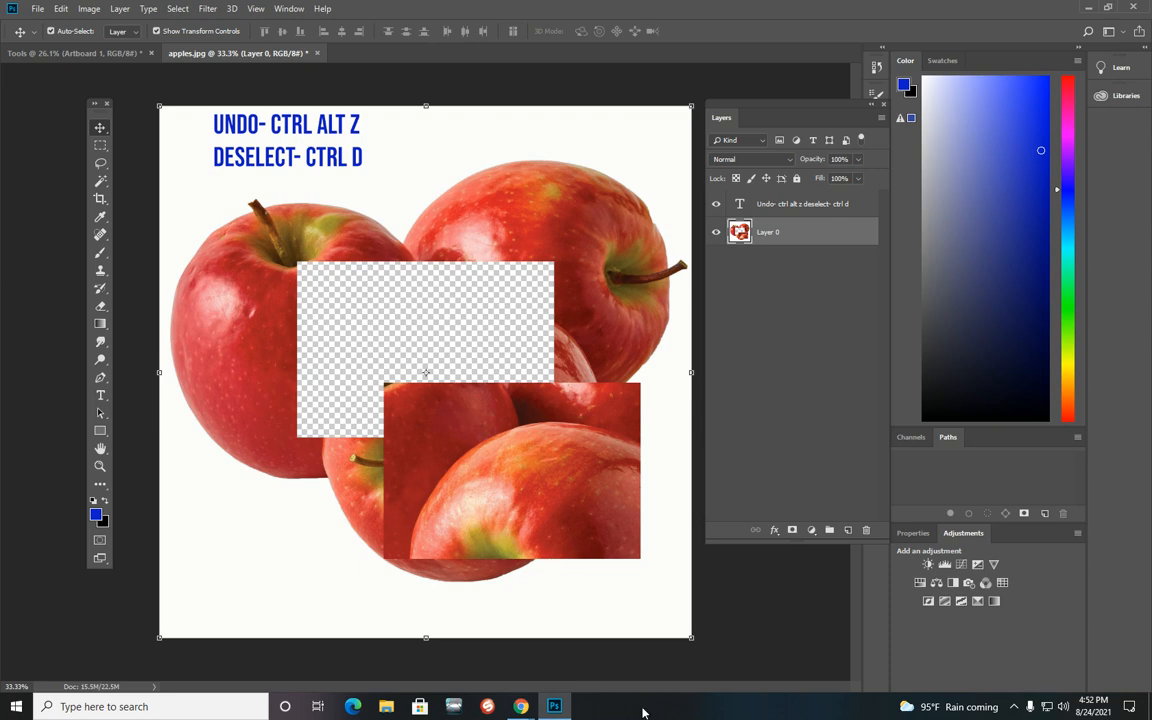
# Step: Undo the deselect and the move of the rectangle
pyautogui.hotkey('ctrl', 'alt', 'z')
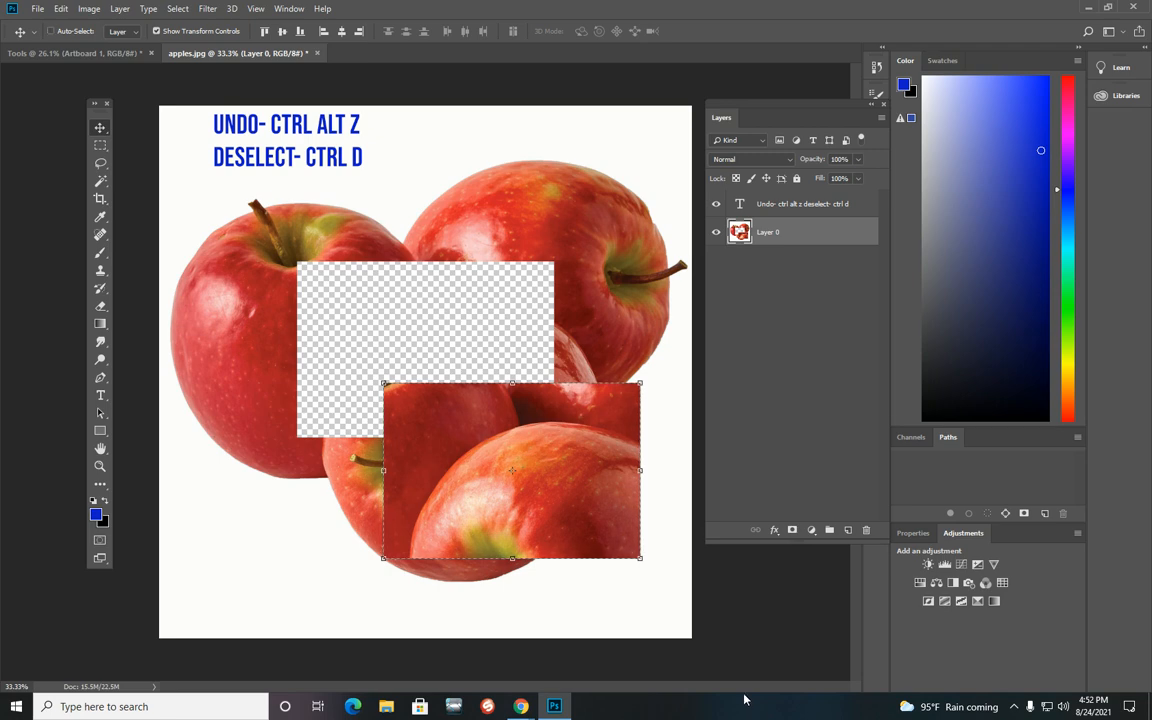
pyautogui.hotkey('ctrl', 'alt', 'z')
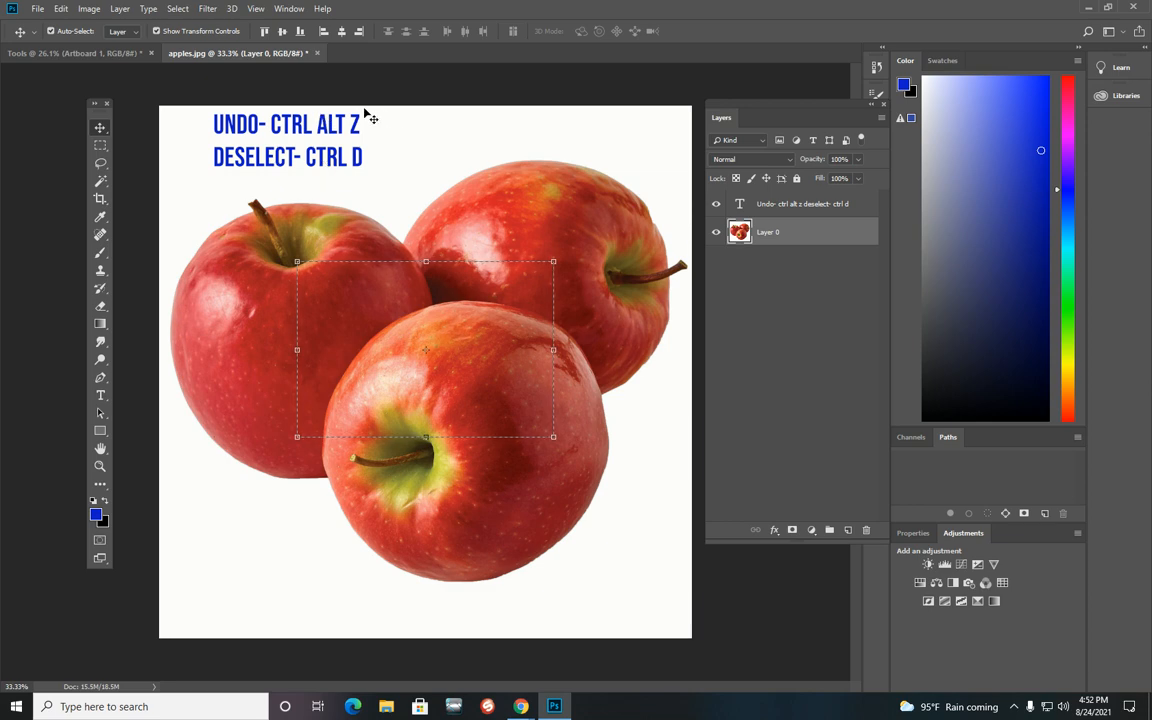
# Step: Deselect, switch to the Elliptical Marquee Tool, and draw a circular selection around the front apple
pyautogui.click(100, 145)
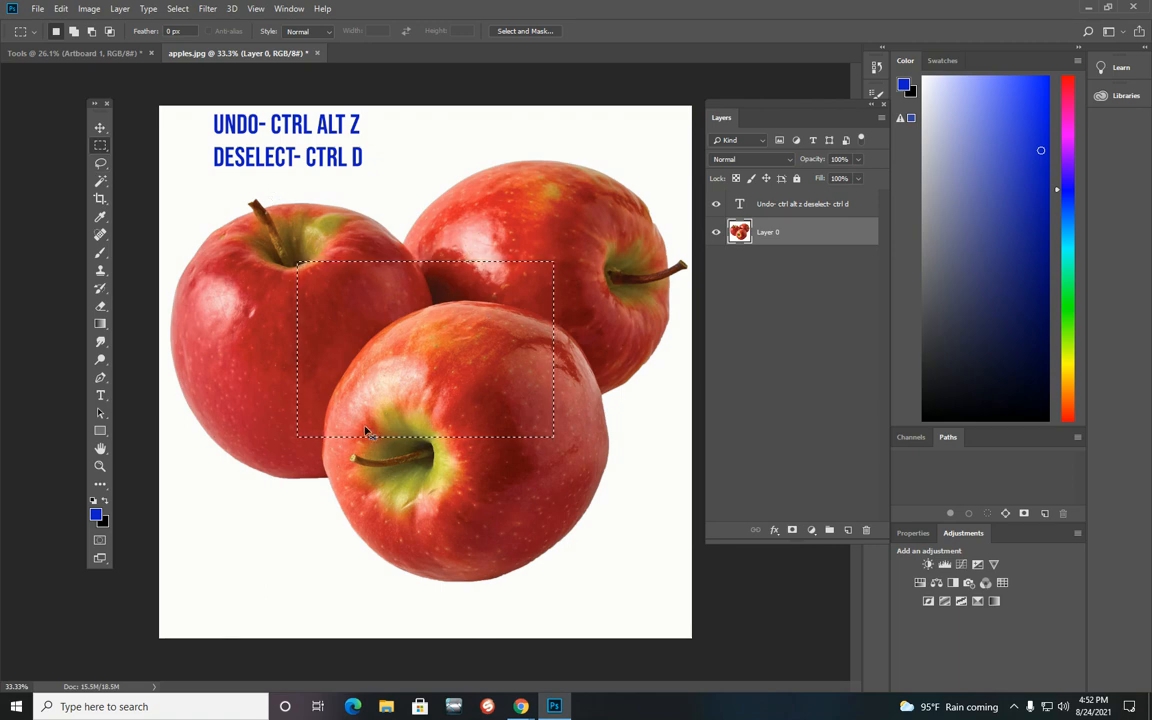
pyautogui.hotkey('ctrl', 'd')
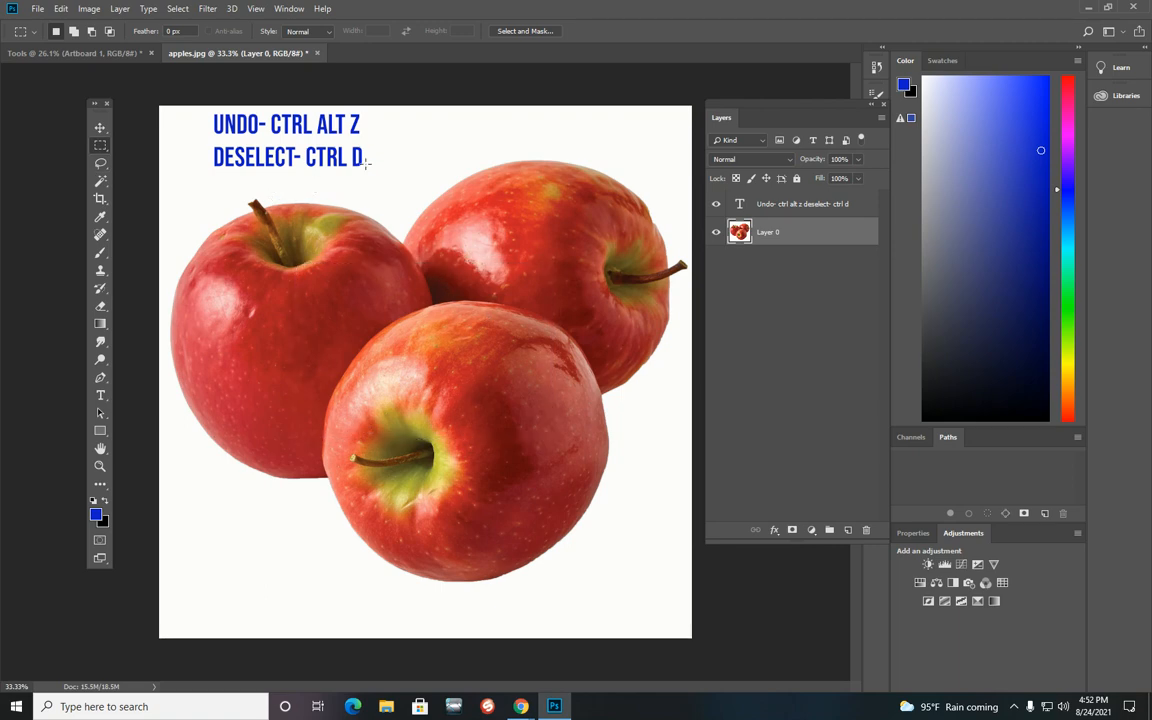
pyautogui.rightClick(104, 148)
pyautogui.click(180, 160)
pyautogui.moveTo(328, 268); pyautogui.dragTo(629, 569)
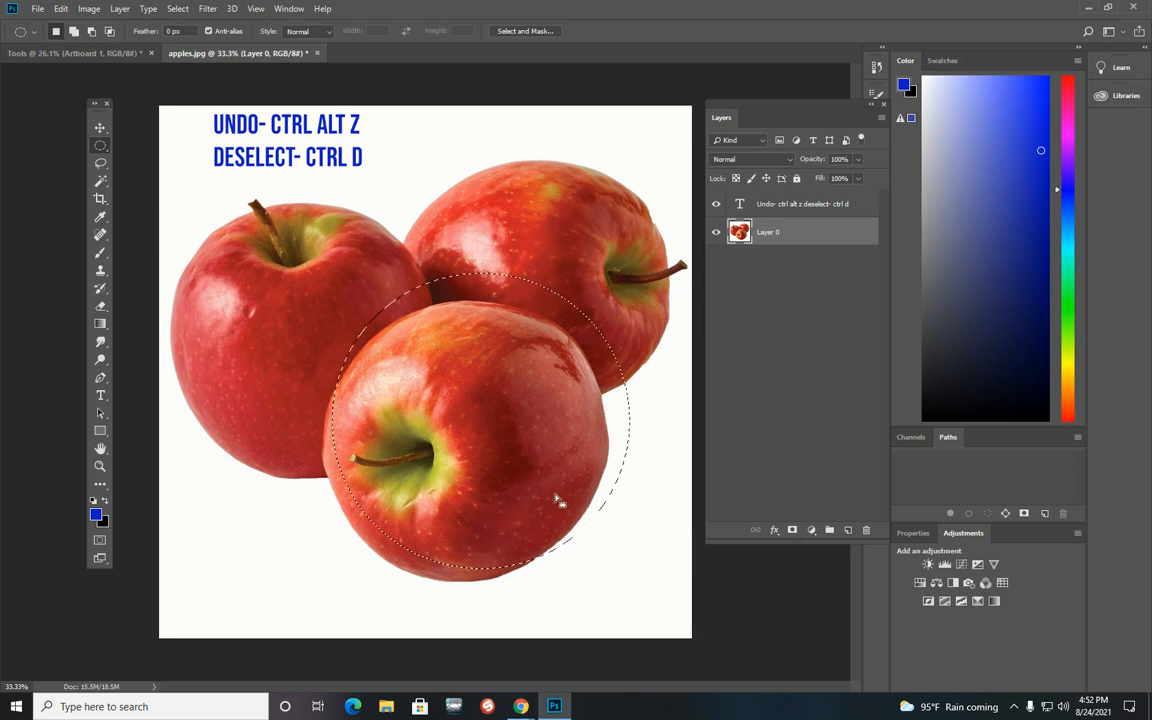
pyautogui.moveTo(557, 500); pyautogui.dragTo(539, 521)
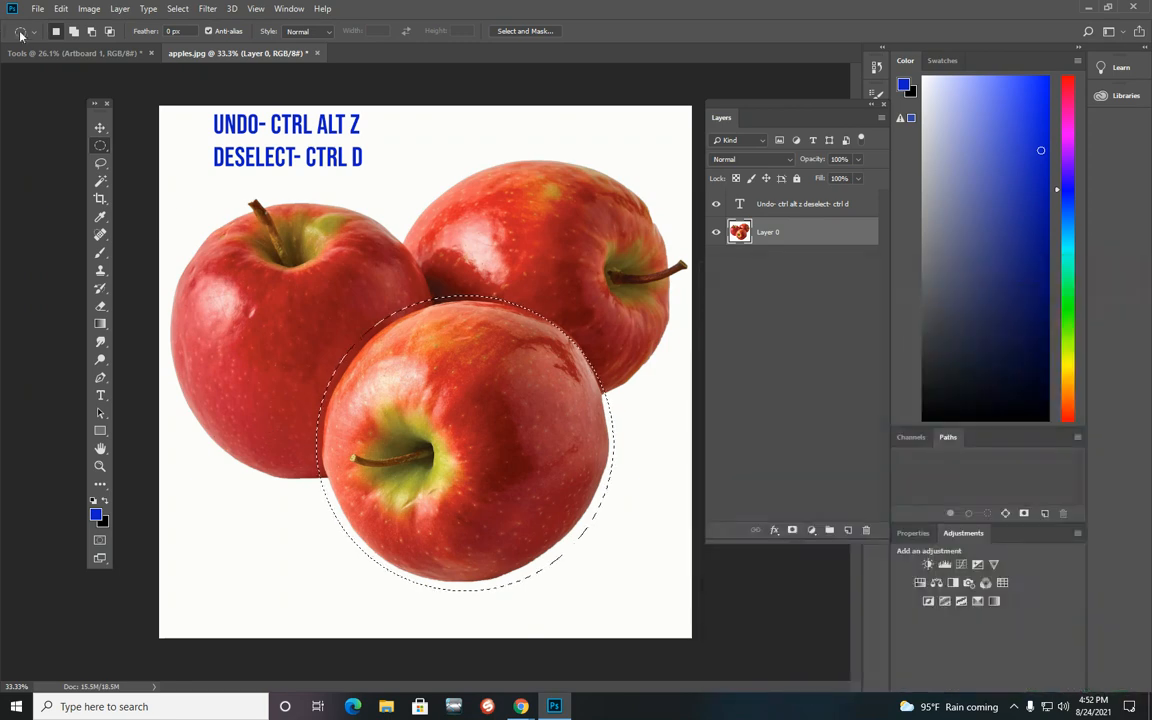
# Step: Drag the selected front apple away with the Move tool and drag it back into place
pyautogui.click(99, 127)
pyautogui.moveTo(443, 444); pyautogui.dragTo(308, 383)
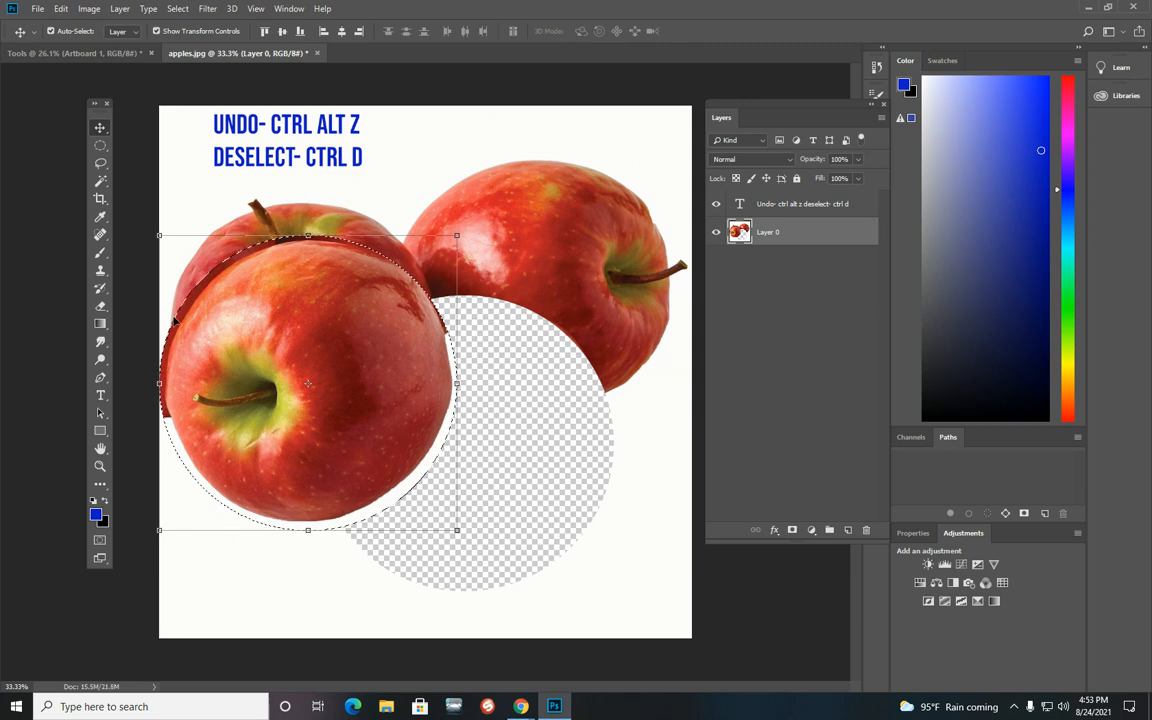
pyautogui.moveTo(320, 400); pyautogui.dragTo(474, 462)
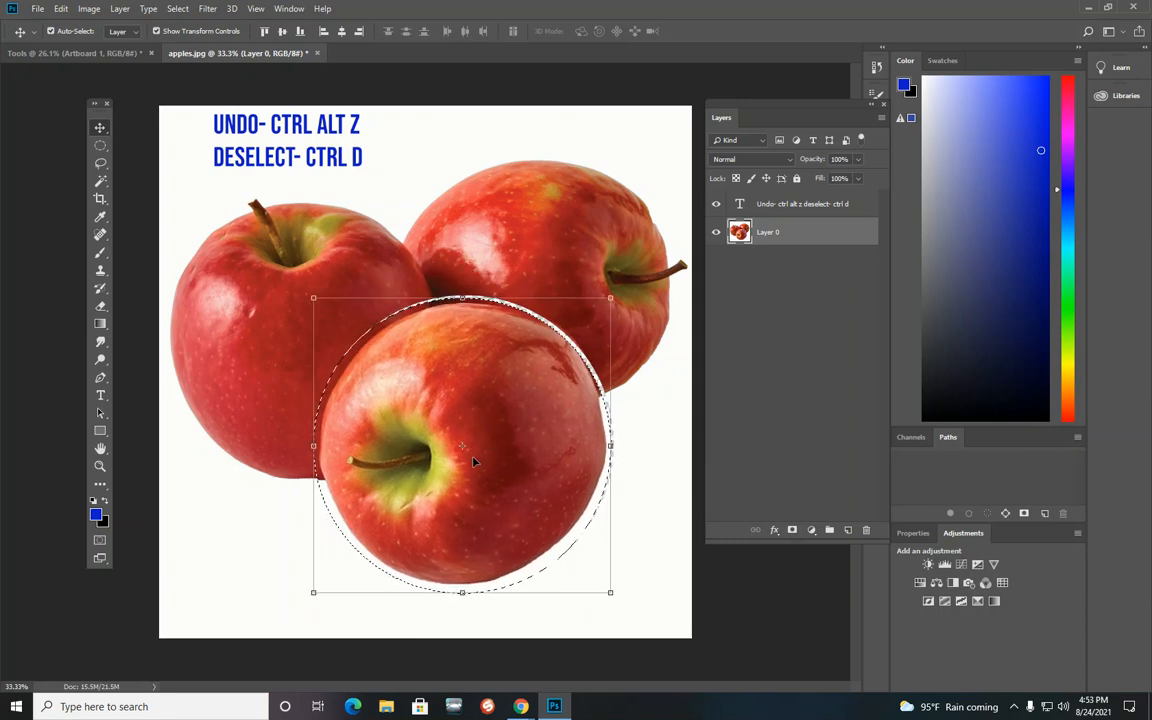
# Step: Create a new layer, paste the apple onto it, and hide Layer 0
pyautogui.click(849, 531)
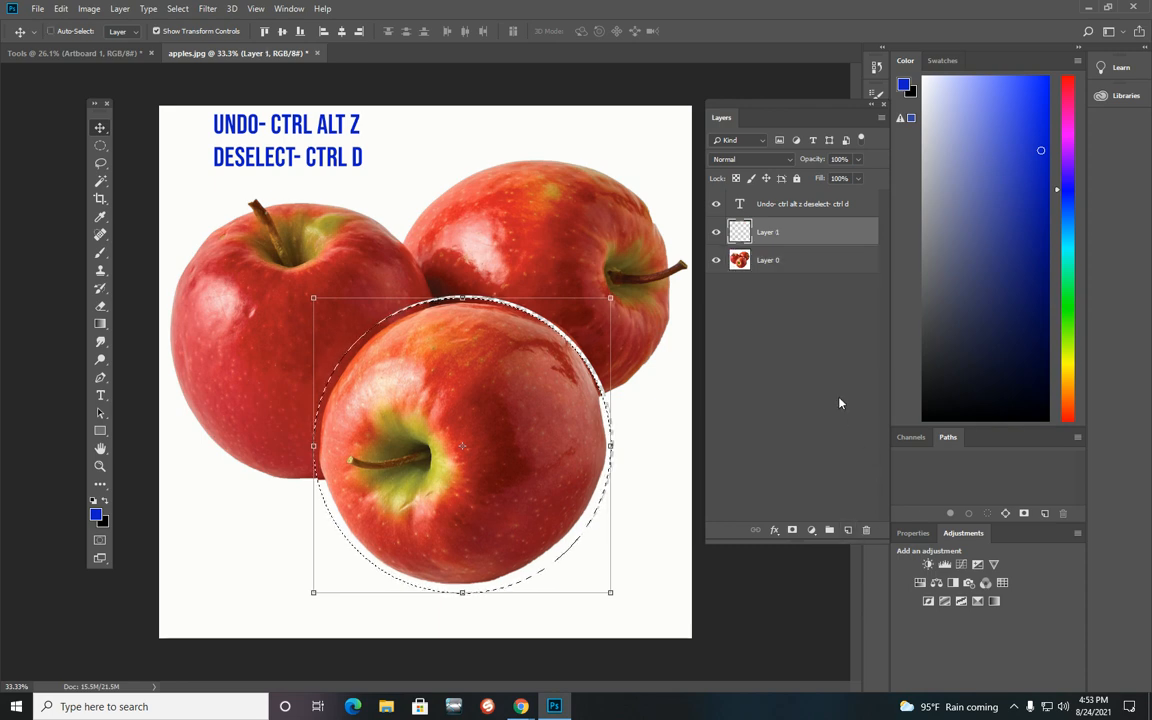
pyautogui.hotkey('ctrl', 'v')
pyautogui.click(716, 260)
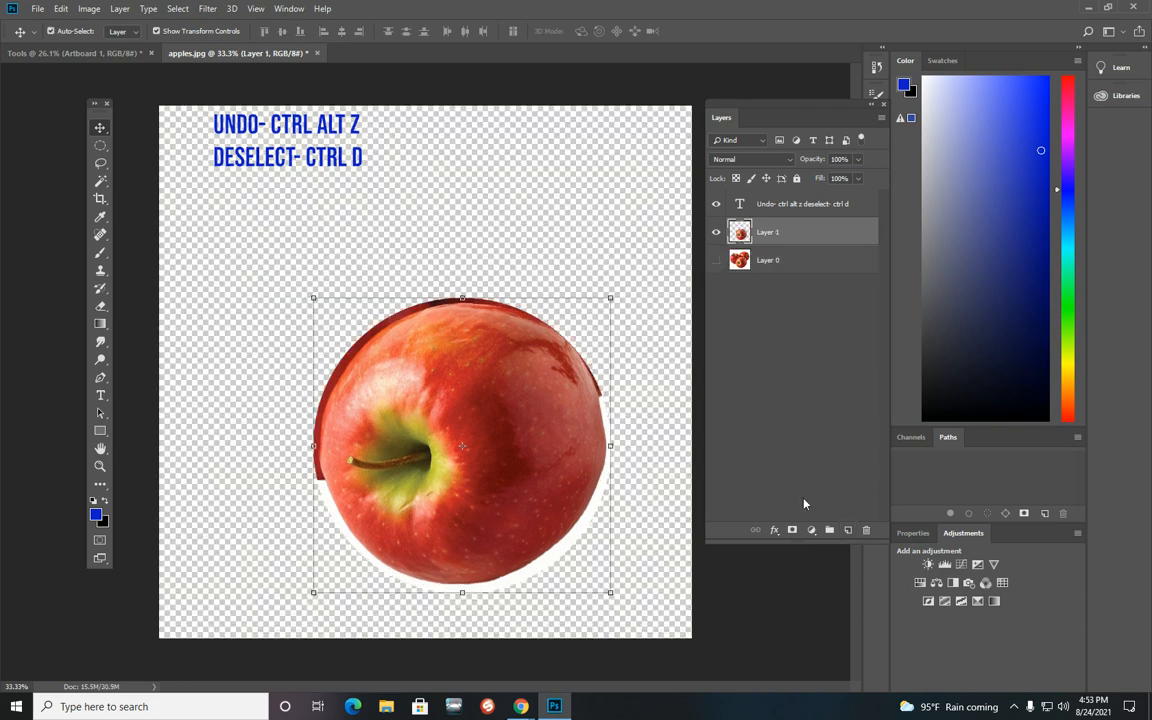
# Step: Move the pasted apple upward and rotate it about 132 degrees
pyautogui.moveTo(523, 481); pyautogui.dragTo(512, 408)
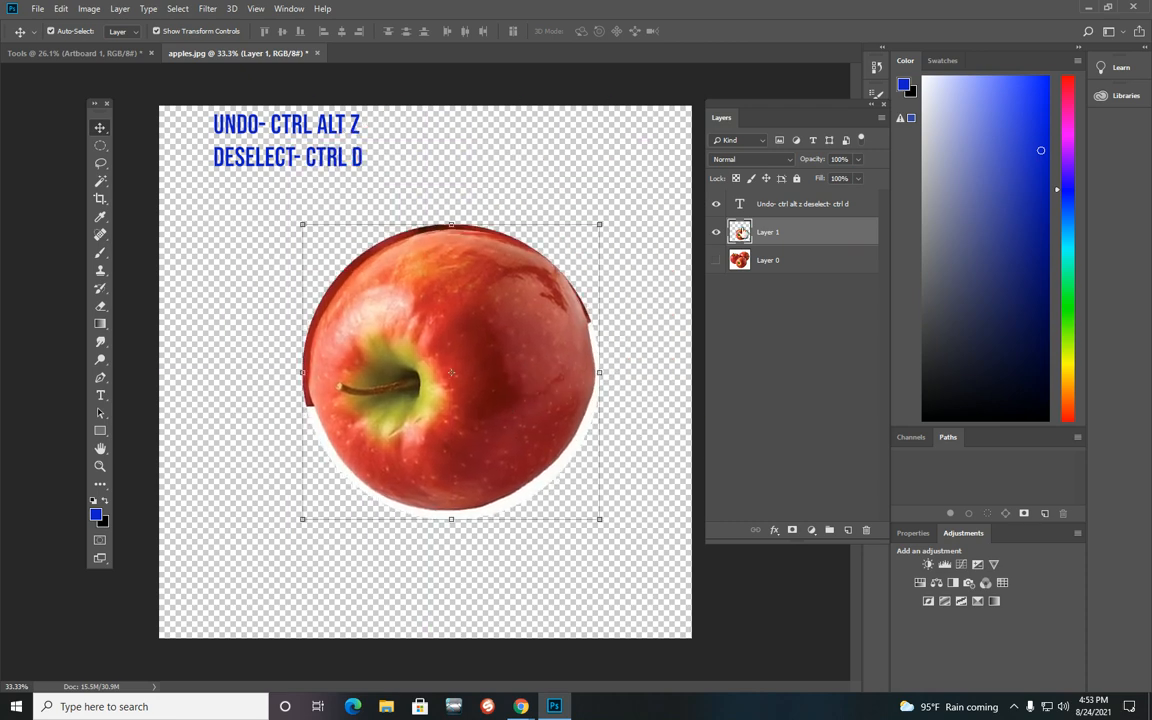
pyautogui.moveTo(517, 351)
pyautogui.mouseDown()
pyautogui.moveTo(498, 339)
pyautogui.moveTo(519, 341)
pyautogui.moveTo(517, 357)
pyautogui.mouseUp()
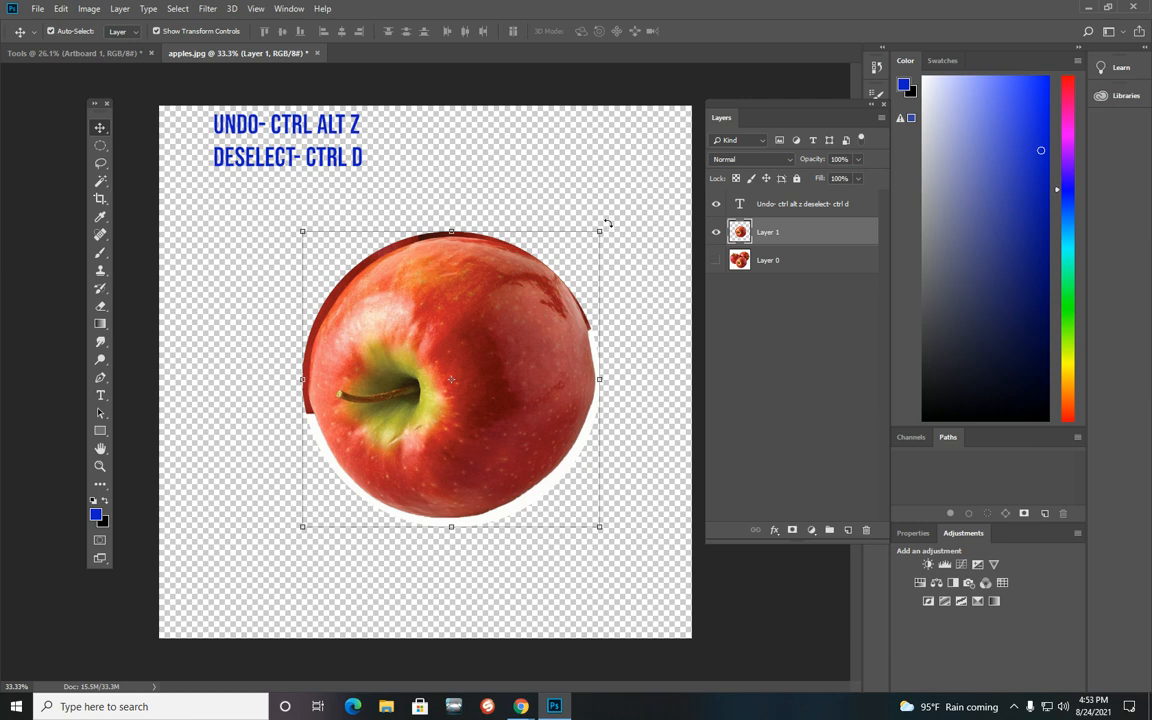
pyautogui.moveTo(607, 222); pyautogui.dragTo(470, 548)
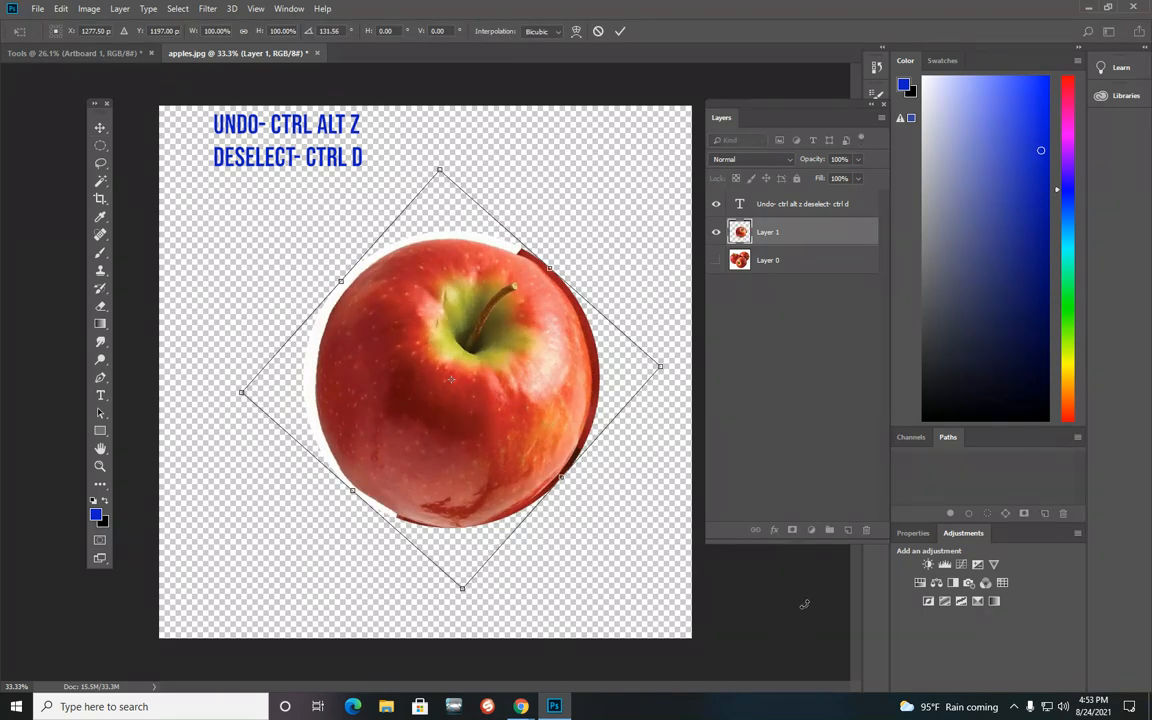
pyautogui.moveTo(658, 365); pyautogui.dragTo(620, 232)
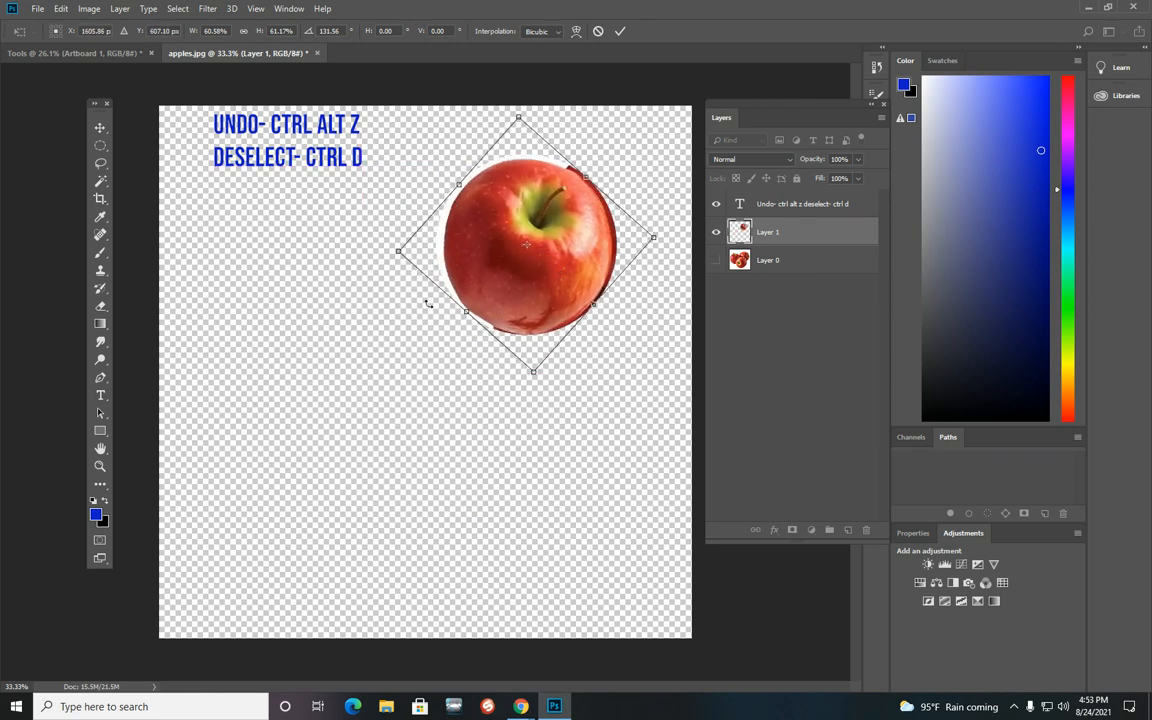
pyautogui.moveTo(470, 255); pyautogui.dragTo(420, 363)
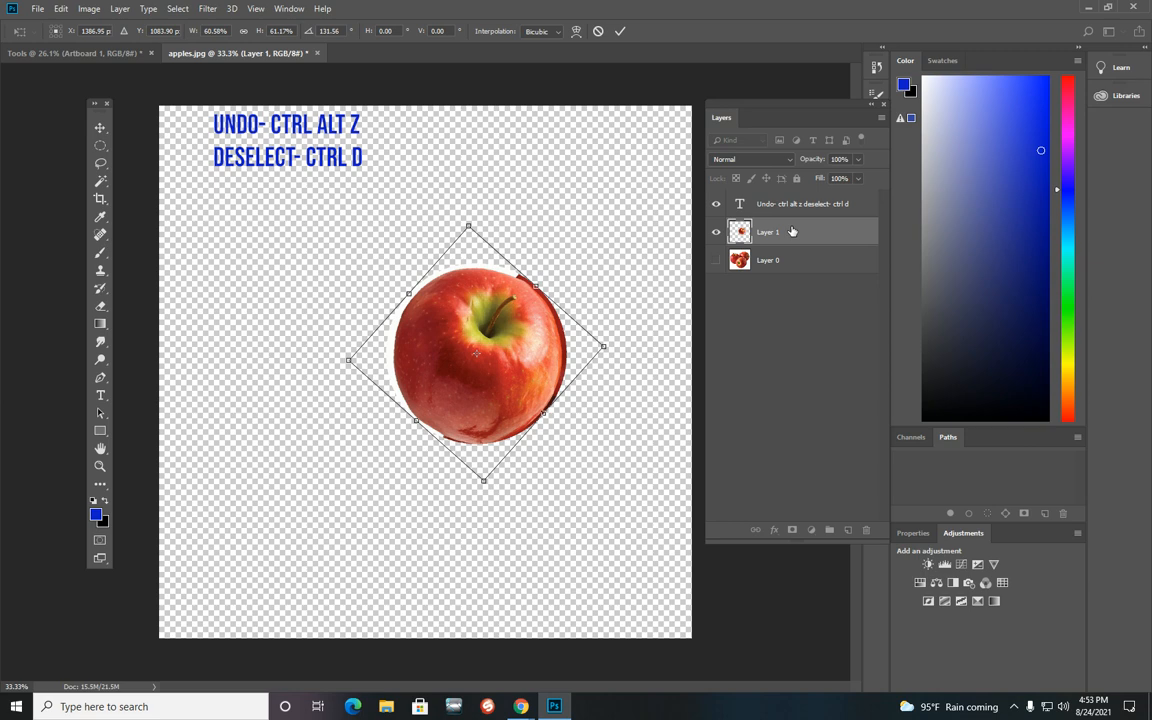
pyautogui.press('Escape')
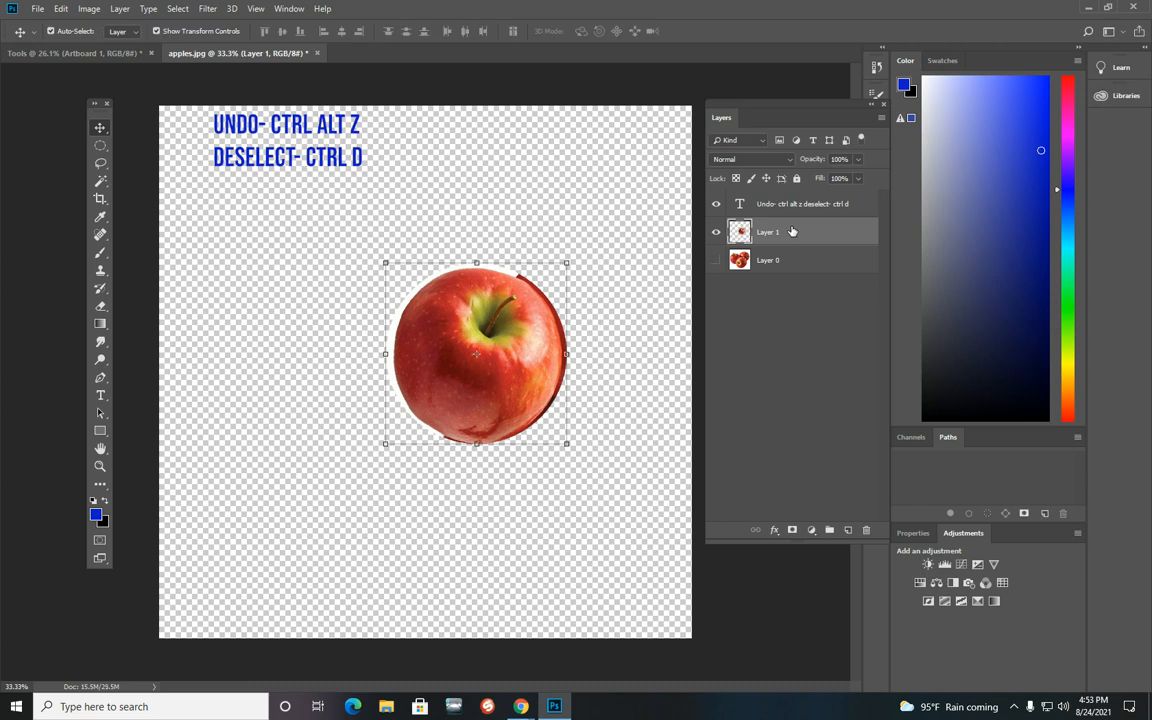
# Step: Delete the apple layer and make Layer 0 visible again
pyautogui.press('Delete')
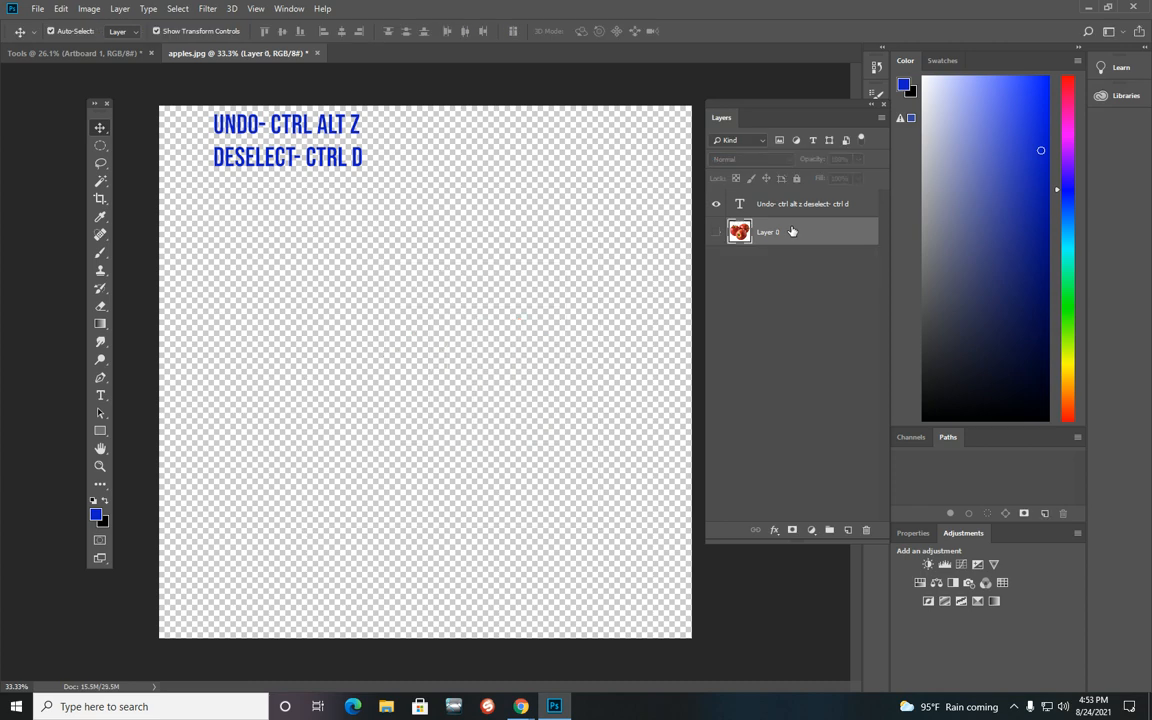
pyautogui.click(716, 232)
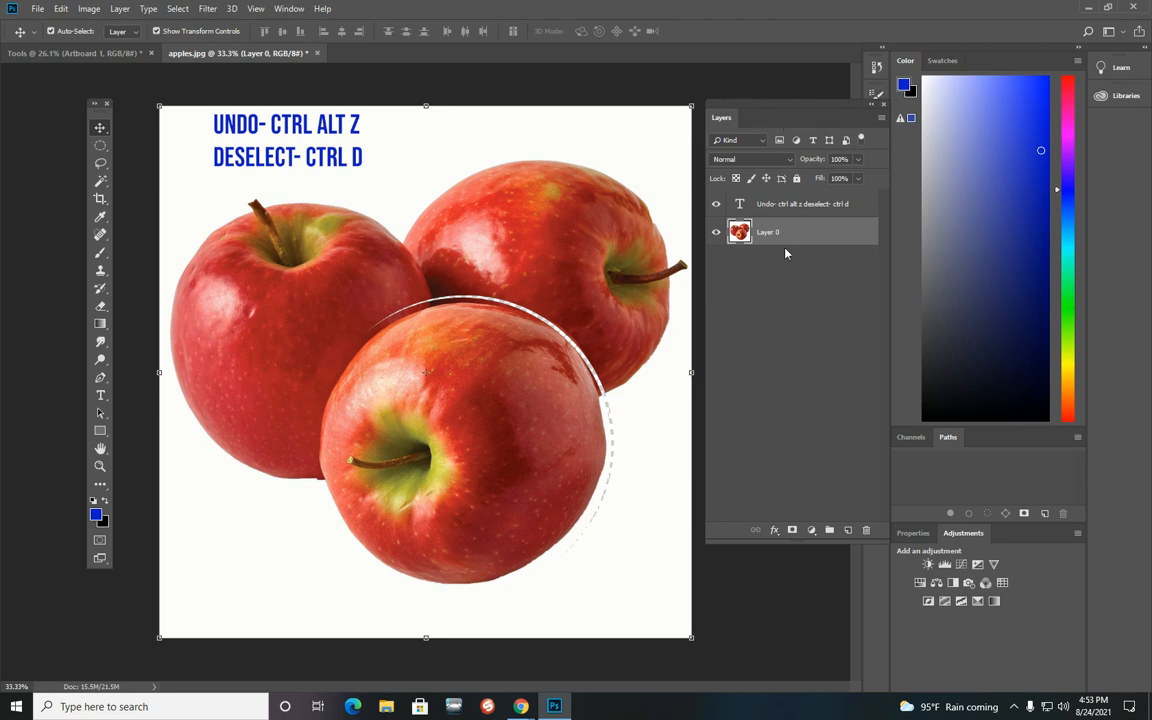
# Step: Copy the selected front apple to a new layer, undo the copy, and deselect
pyautogui.hotkey('ctrl', 'j')
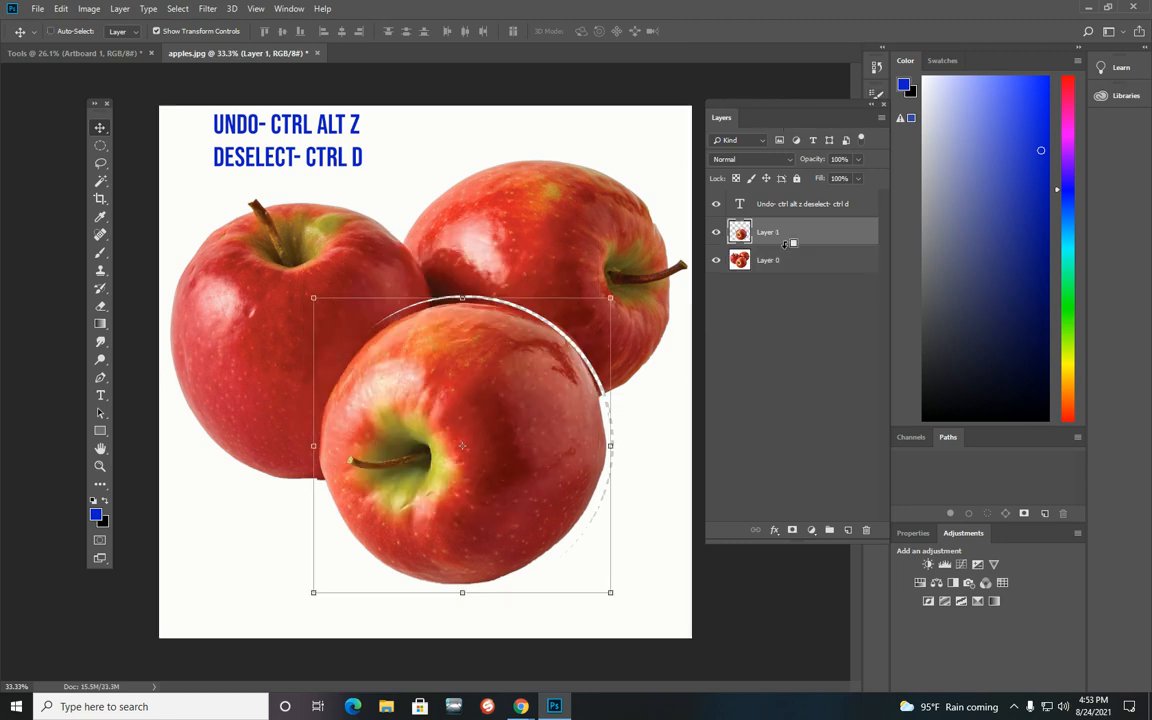
pyautogui.hotkey('ctrl', 'alt', 'z')
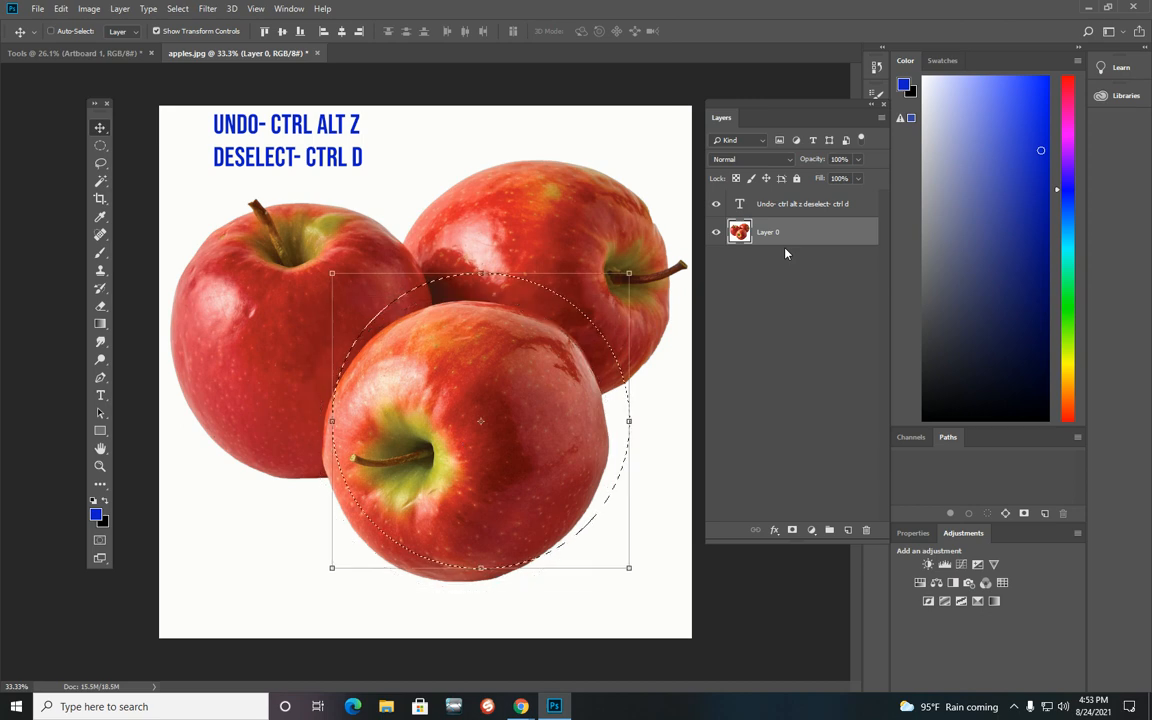
pyautogui.hotkey('ctrl', 'd')
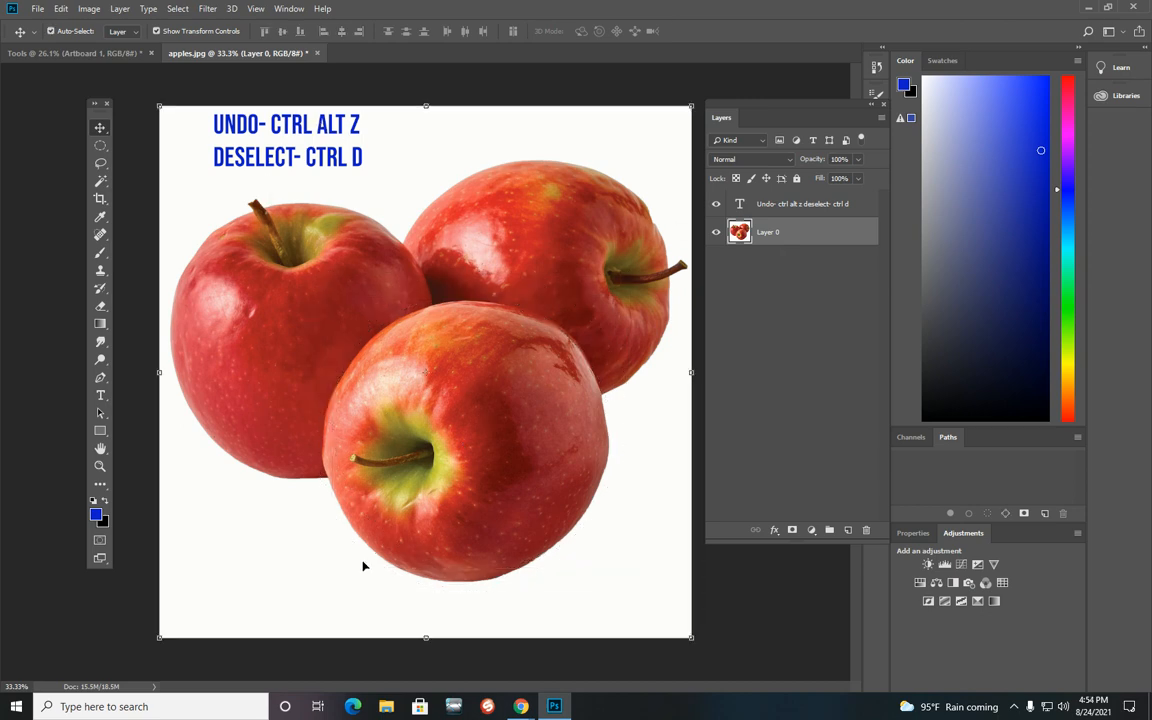
# Step: Switch to the Lasso Tool and trace a freehand selection around the front apple
pyautogui.click(99, 146)
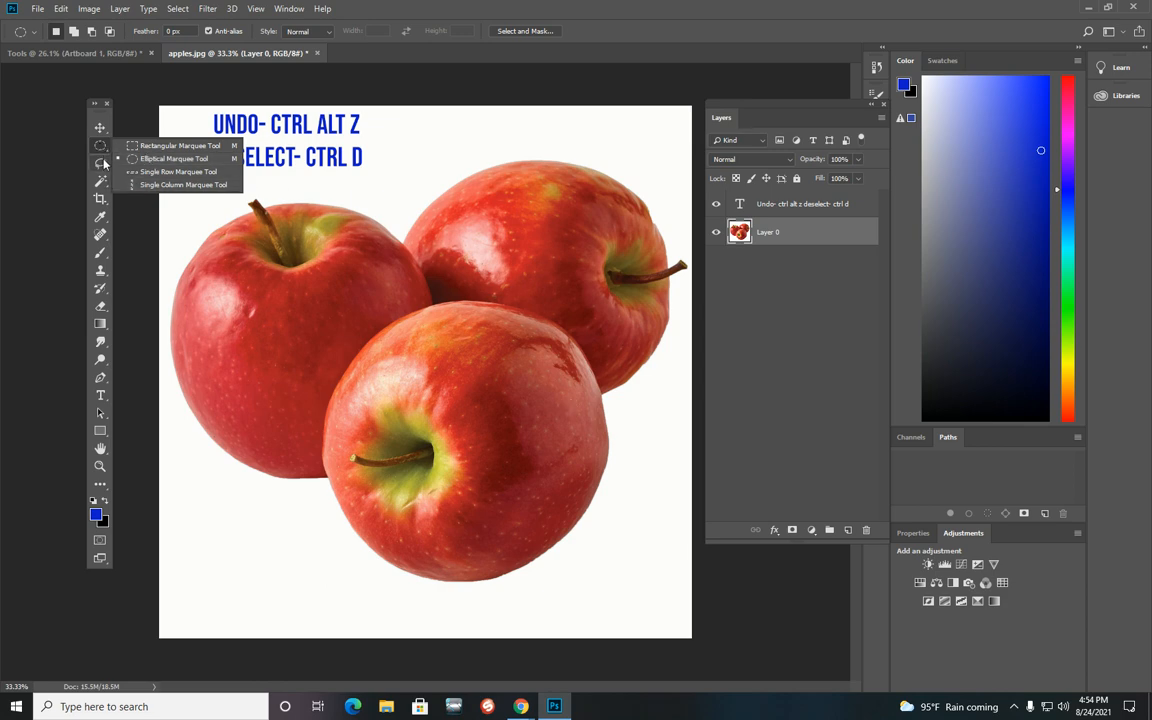
pyautogui.moveTo(104, 163); pyautogui.dragTo(159, 168)
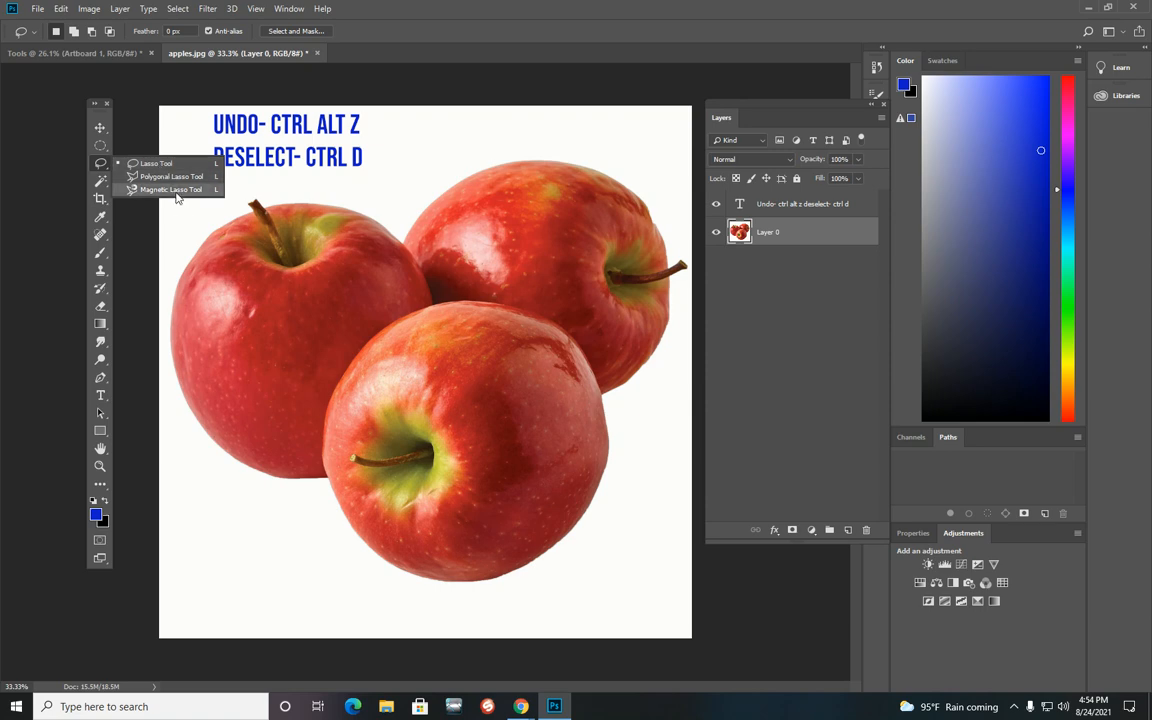
pyautogui.click(172, 164)
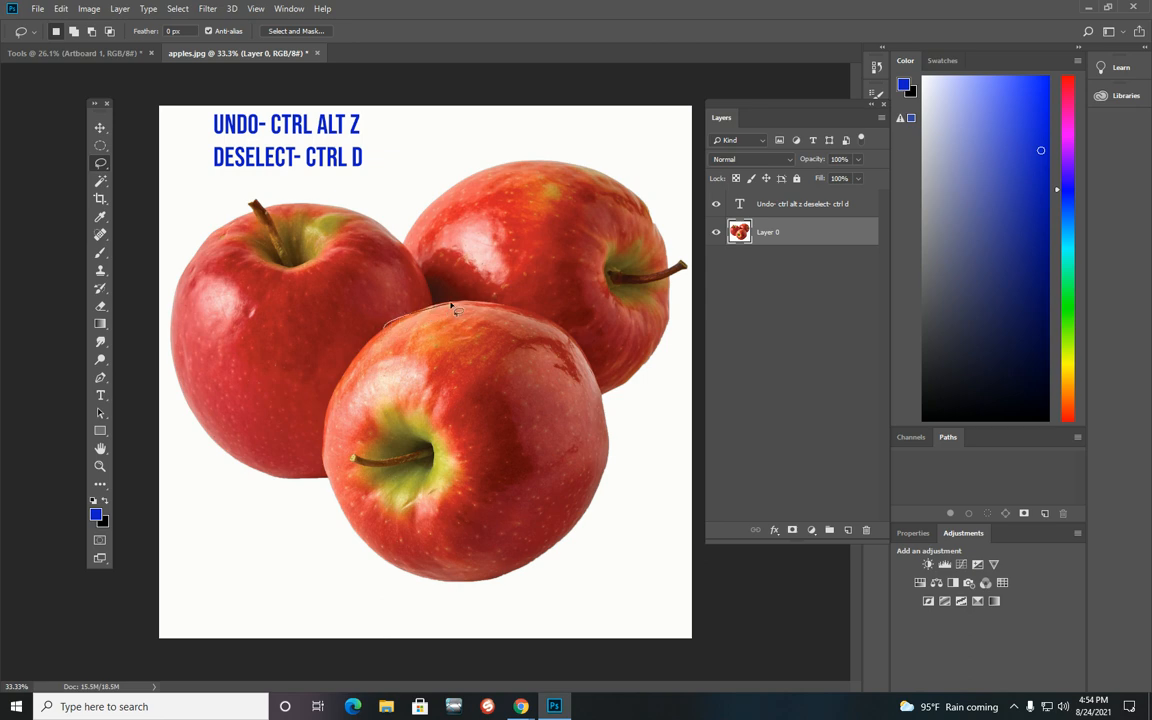
pyautogui.moveTo(488, 306)
pyautogui.mouseDown()
pyautogui.moveTo(530, 311)
pyautogui.moveTo(564, 337)
pyautogui.mouseUp()
pyautogui.moveTo(610, 472)
pyautogui.mouseDown()
pyautogui.moveTo(560, 558)
pyautogui.moveTo(465, 587)
pyautogui.moveTo(389, 573)
pyautogui.moveTo(335, 518)
pyautogui.moveTo(324, 481)
pyautogui.mouseUp()
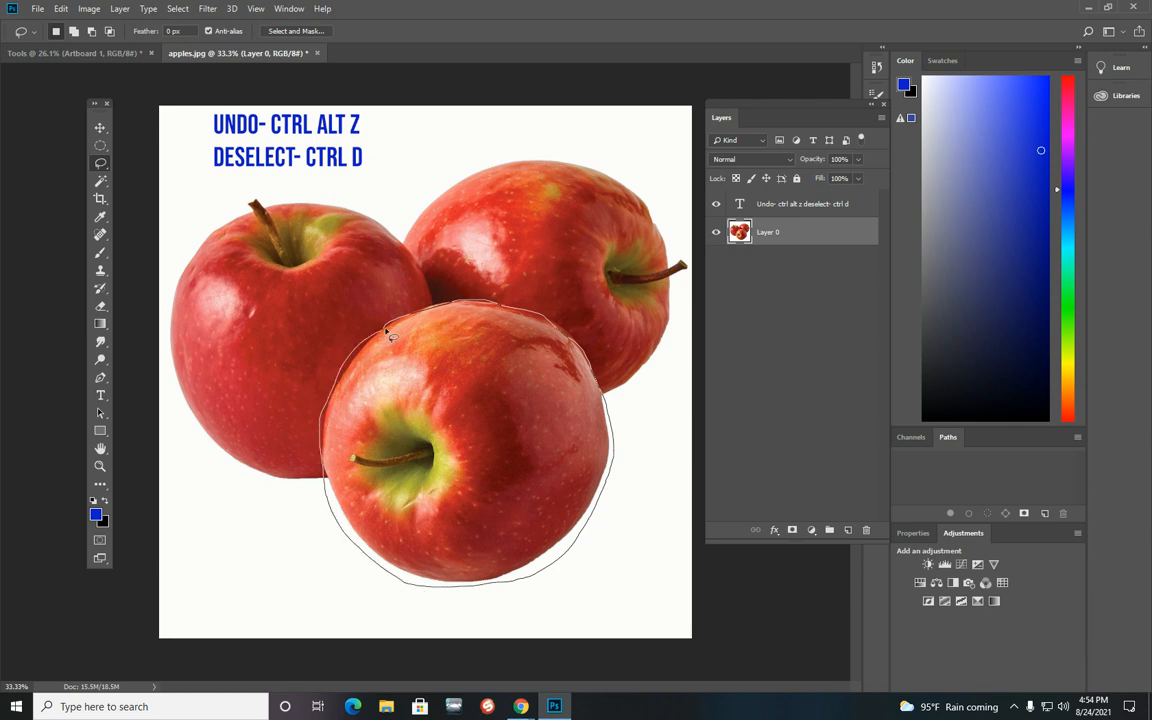
pyautogui.moveTo(389, 336); pyautogui.dragTo(391, 333)
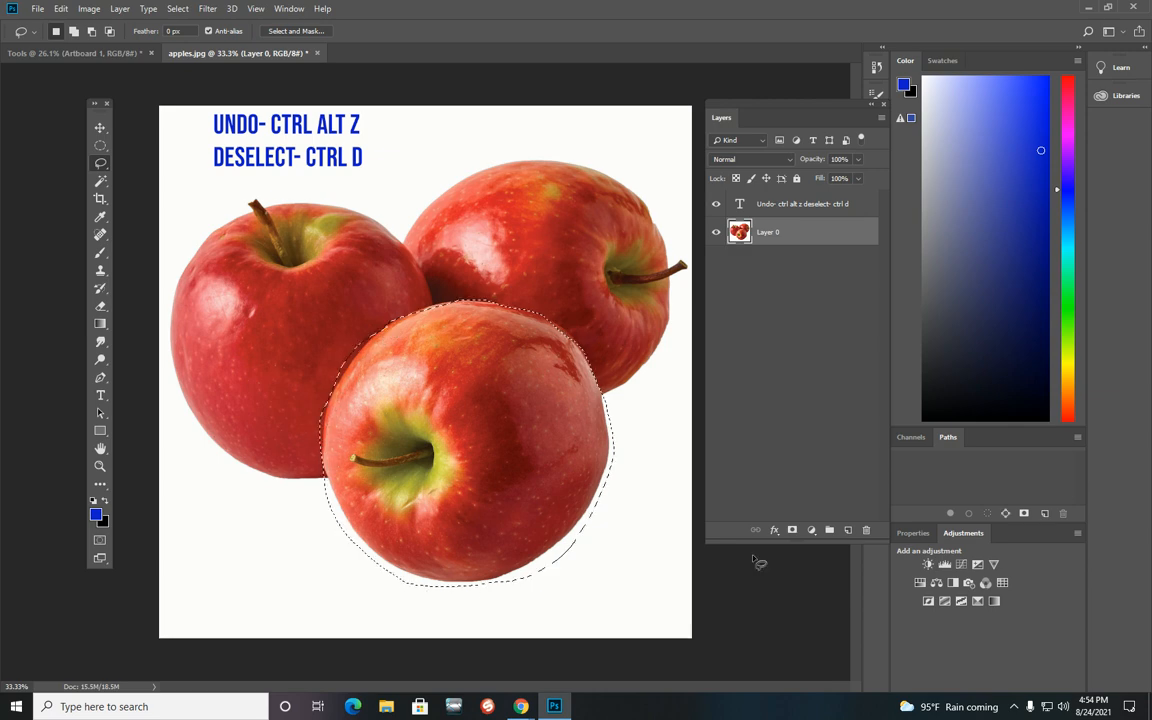
# Step: Drag the lassoed apple up and left with the Move tool, undo the move, and deselect
pyautogui.click(101, 131)
pyautogui.moveTo(524, 510); pyautogui.dragTo(467, 452)
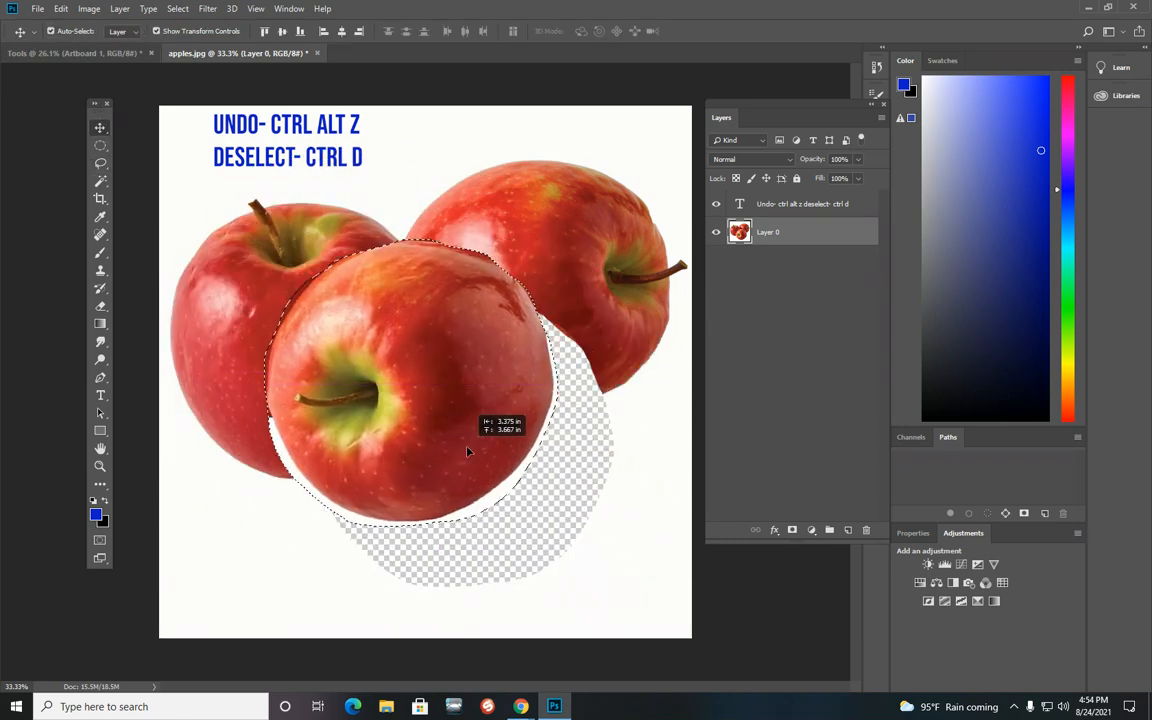
pyautogui.hotkey('ctrl', 'alt', 'z')
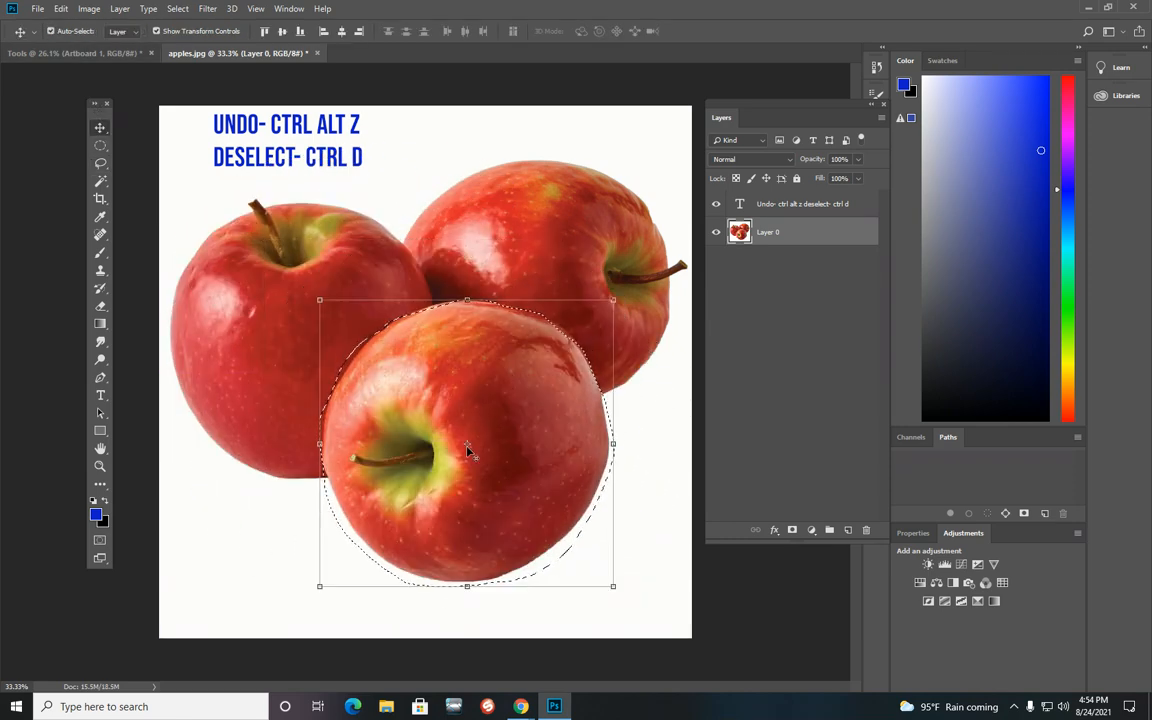
pyautogui.hotkey('ctrl', 'd')
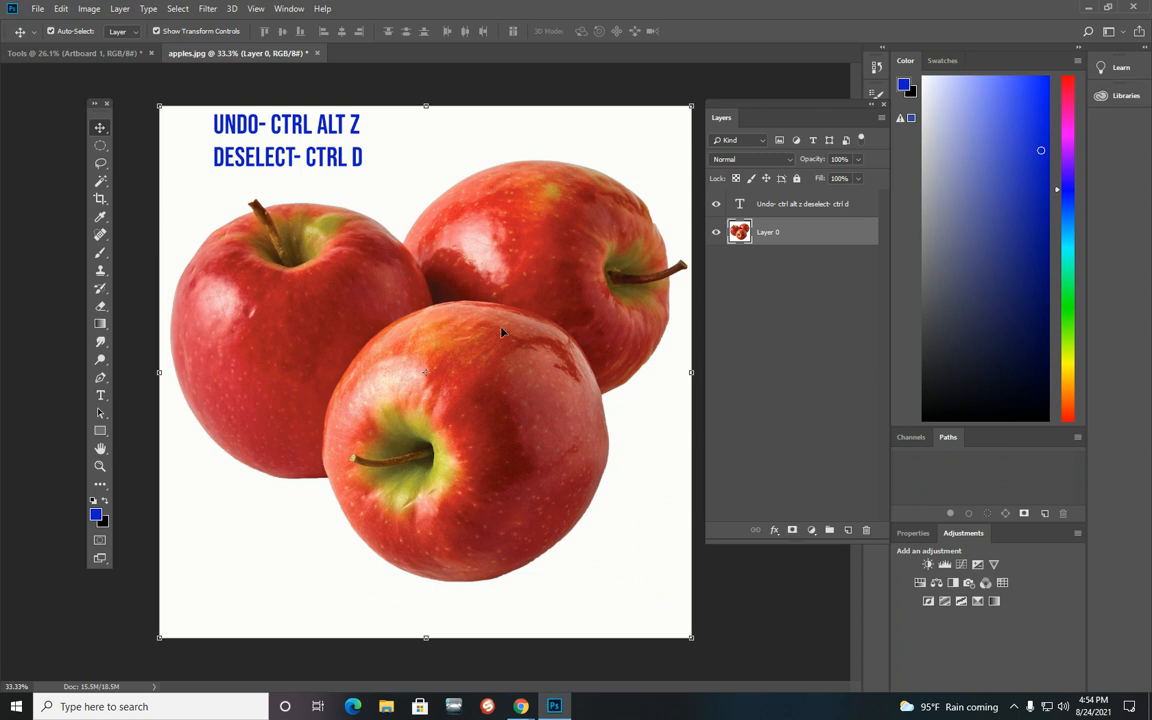
# Step: Switch to the Polygonal Lasso Tool and place points around the front apple's outline to select it
pyautogui.click(100, 163)
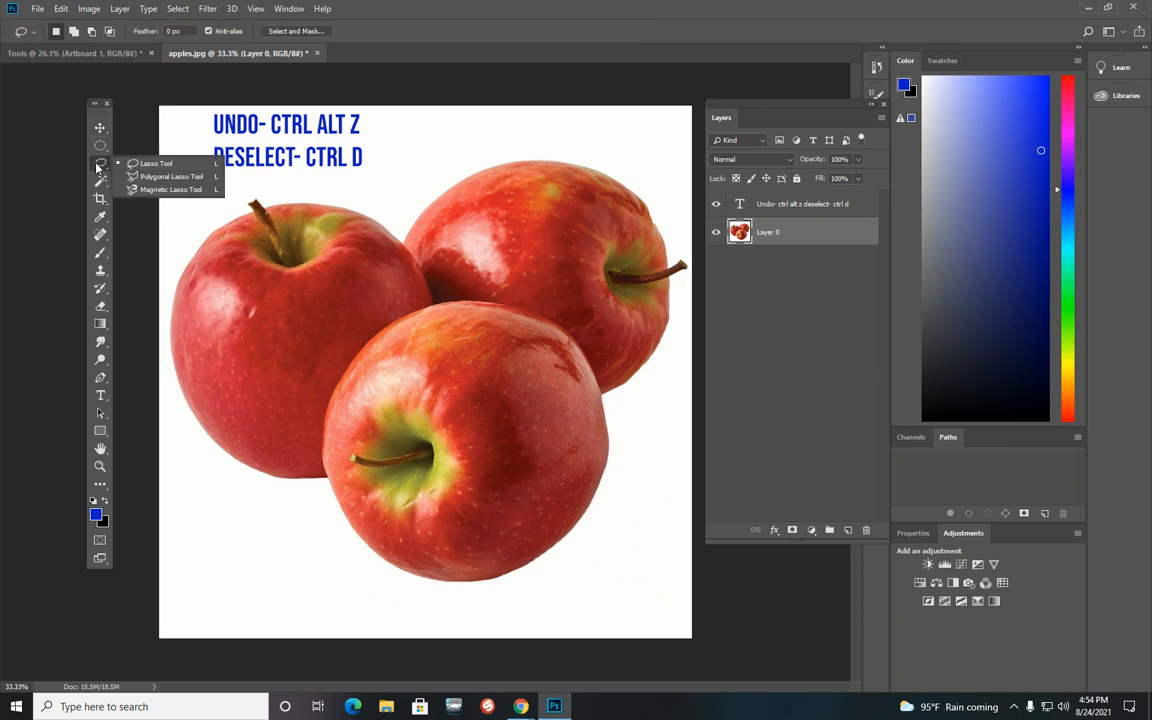
pyautogui.click(170, 177)
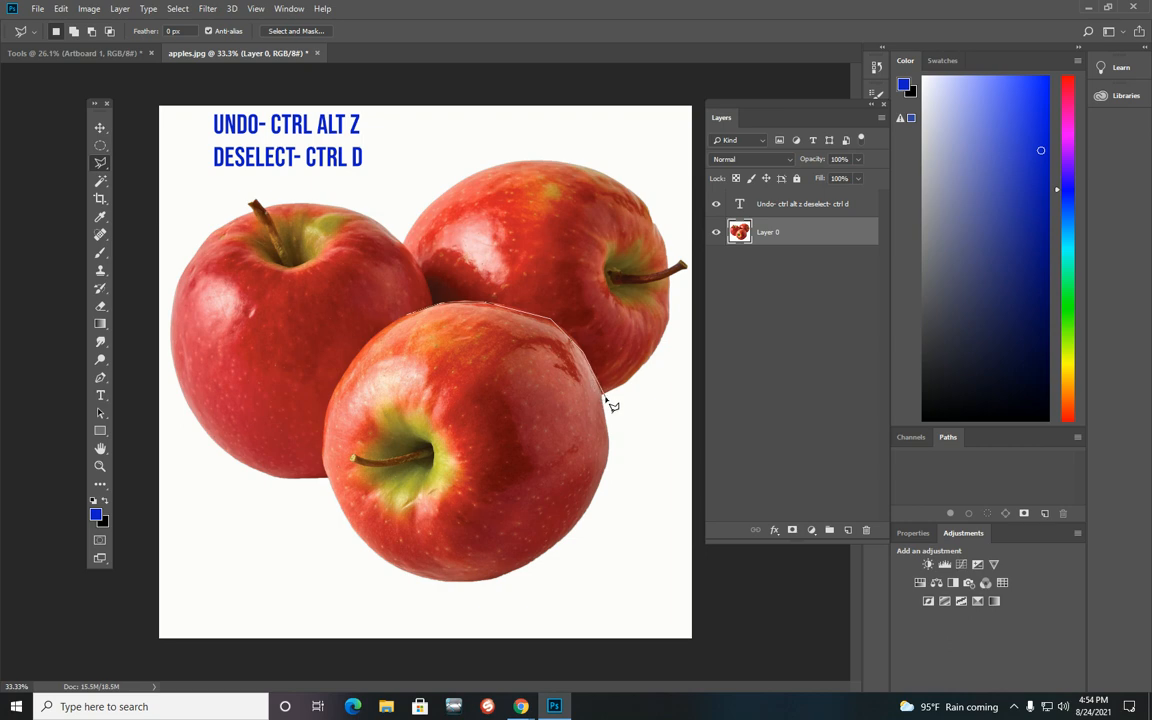
pyautogui.click(594, 507)
pyautogui.click(563, 539)
pyautogui.click(498, 579)
pyautogui.click(370, 548)
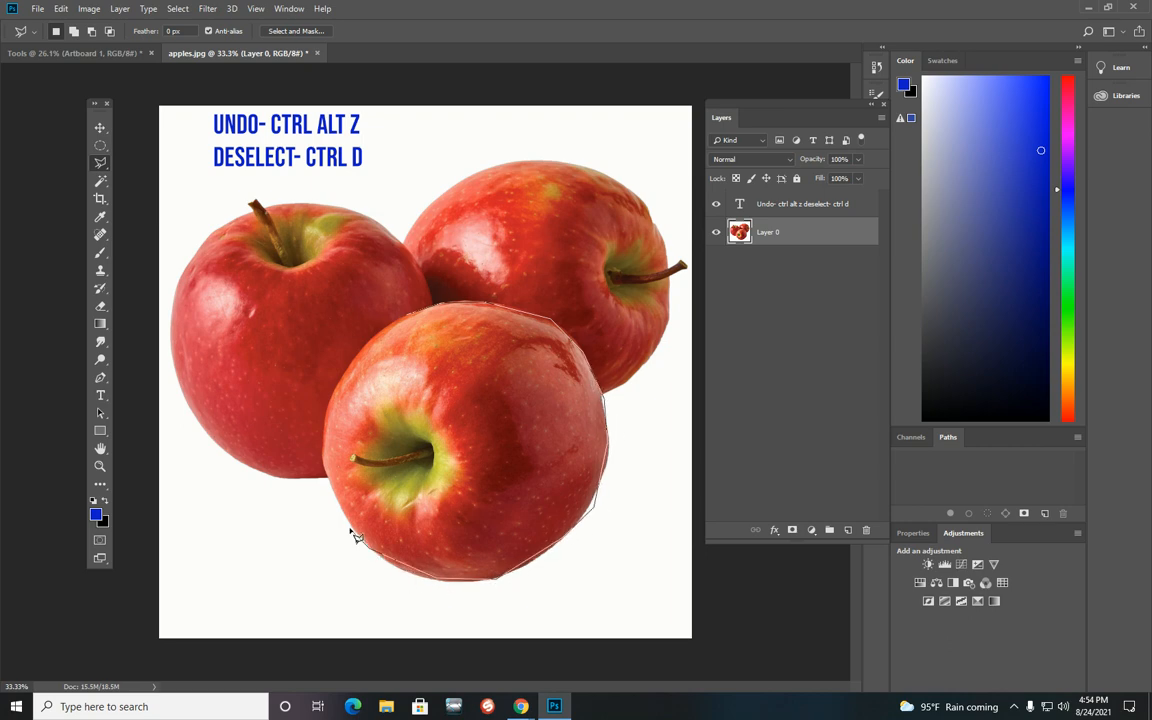
pyautogui.click(334, 500)
pyautogui.click(334, 399)
pyautogui.click(356, 358)
pyautogui.click(408, 315)
pyautogui.click(455, 310)
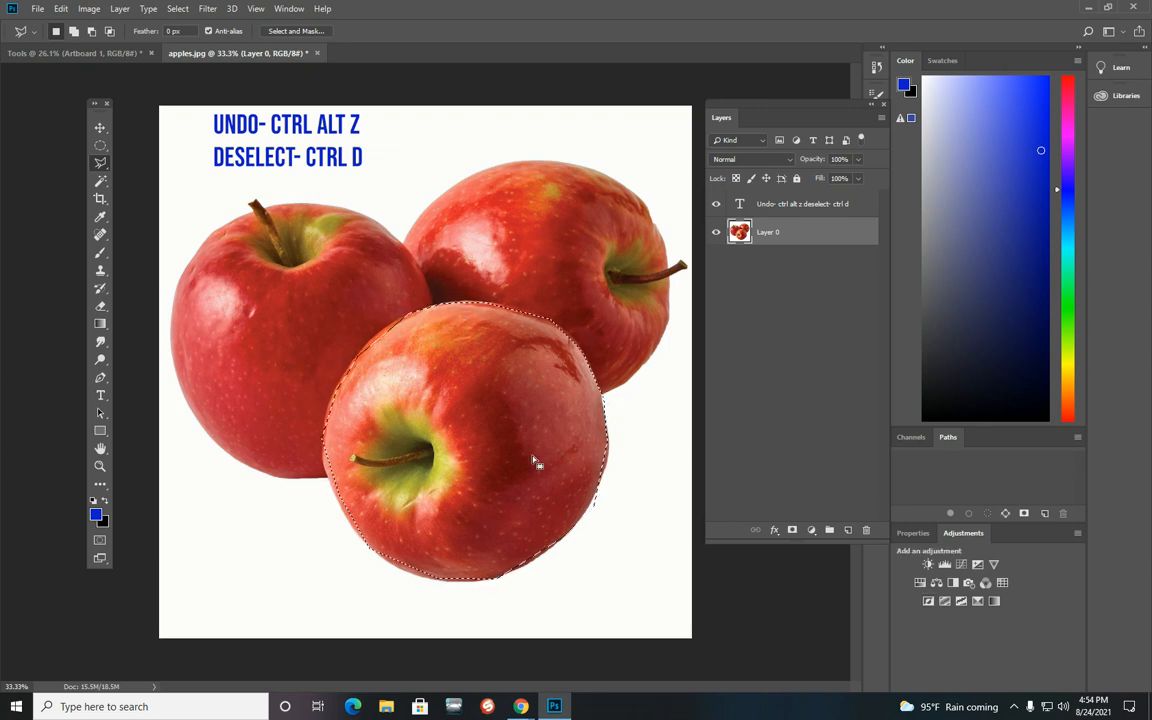
# Step: Drag the selected apple to the right with the Move tool, undo the move, and deselect
pyautogui.click(100, 127)
pyautogui.moveTo(358, 380)
pyautogui.mouseDown()
pyautogui.moveTo(326, 313)
pyautogui.moveTo(445, 465)
pyautogui.moveTo(470, 558)
pyautogui.moveTo(365, 458)
pyautogui.moveTo(487, 366)
pyautogui.mouseUp()
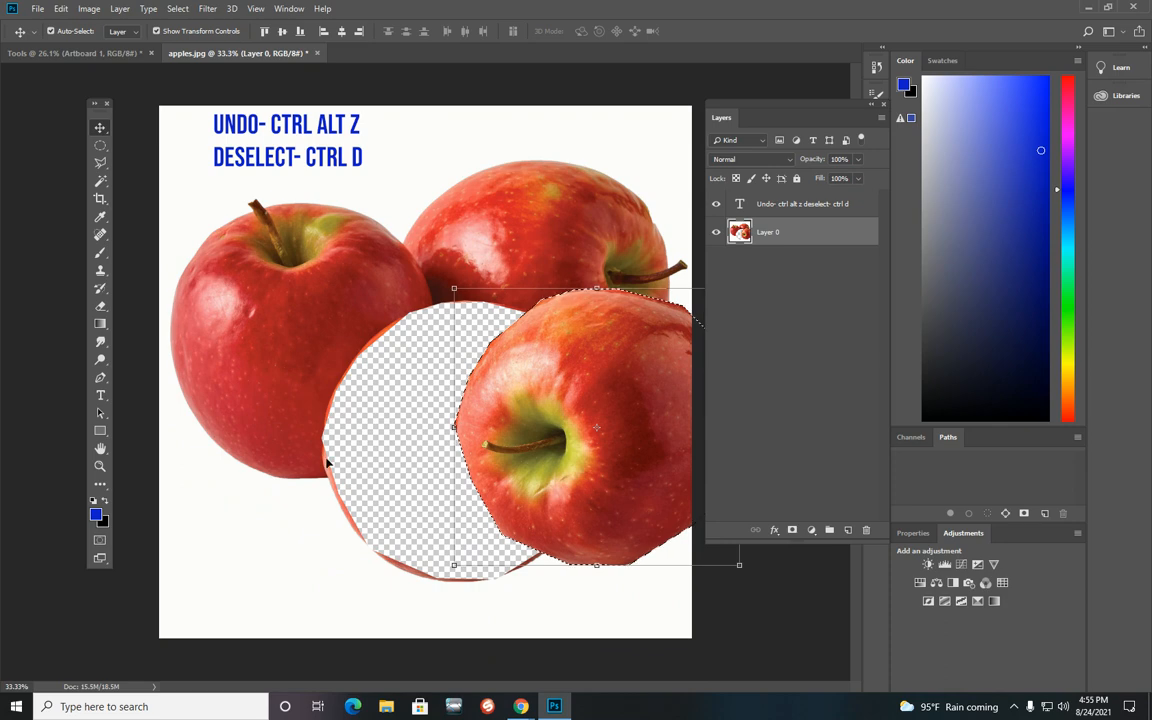
pyautogui.hotkey('ctrl', 'alt', 'z')
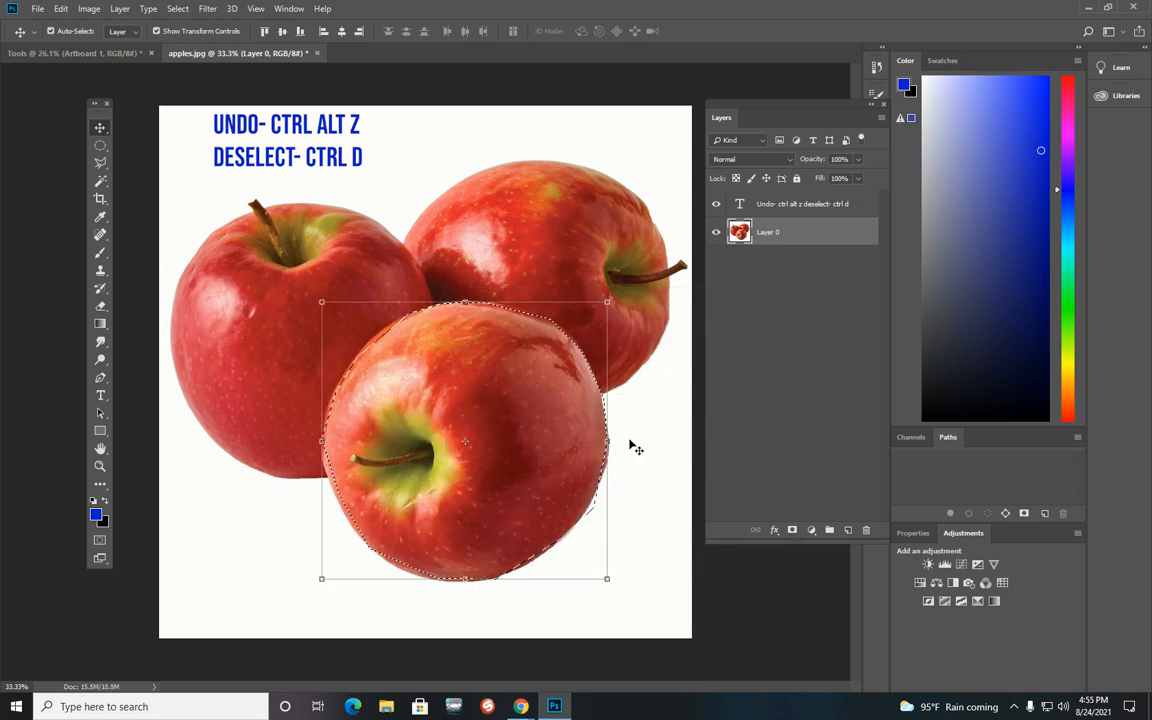
pyautogui.hotkey('ctrl', 'd')
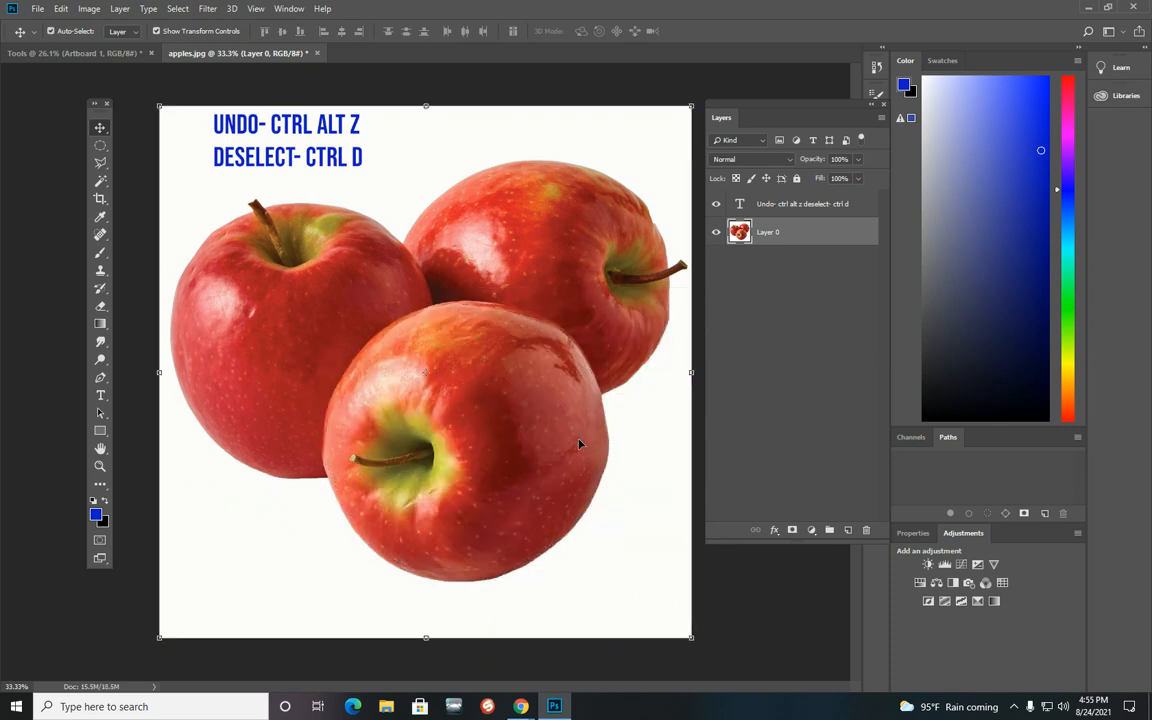
# Step: Switch to the Magnetic Lasso Tool and trace a selection around the outline of all three apples
pyautogui.click(100, 162)
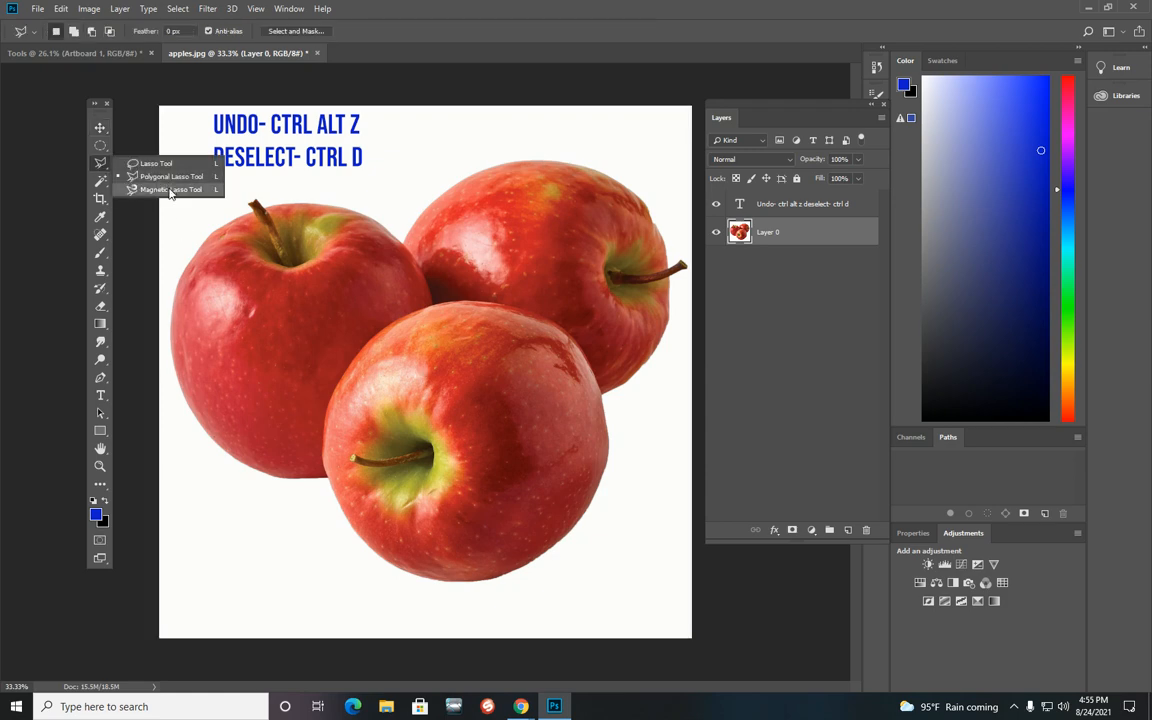
pyautogui.click(170, 190)
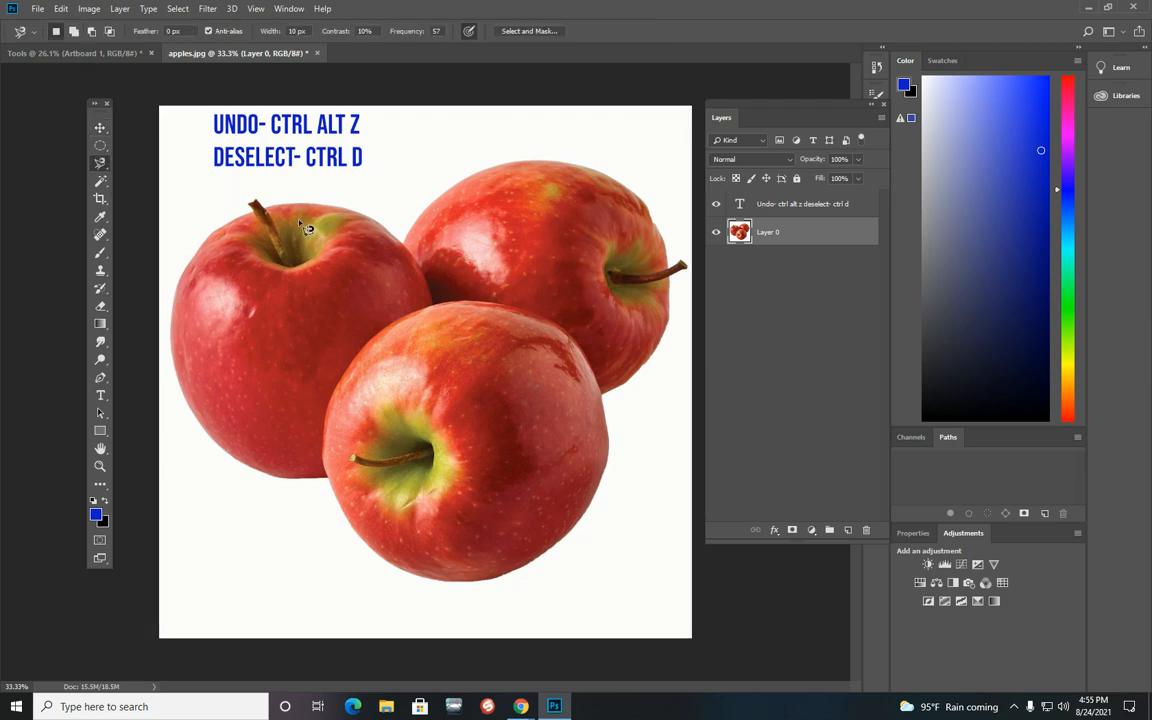
pyautogui.click(603, 399)
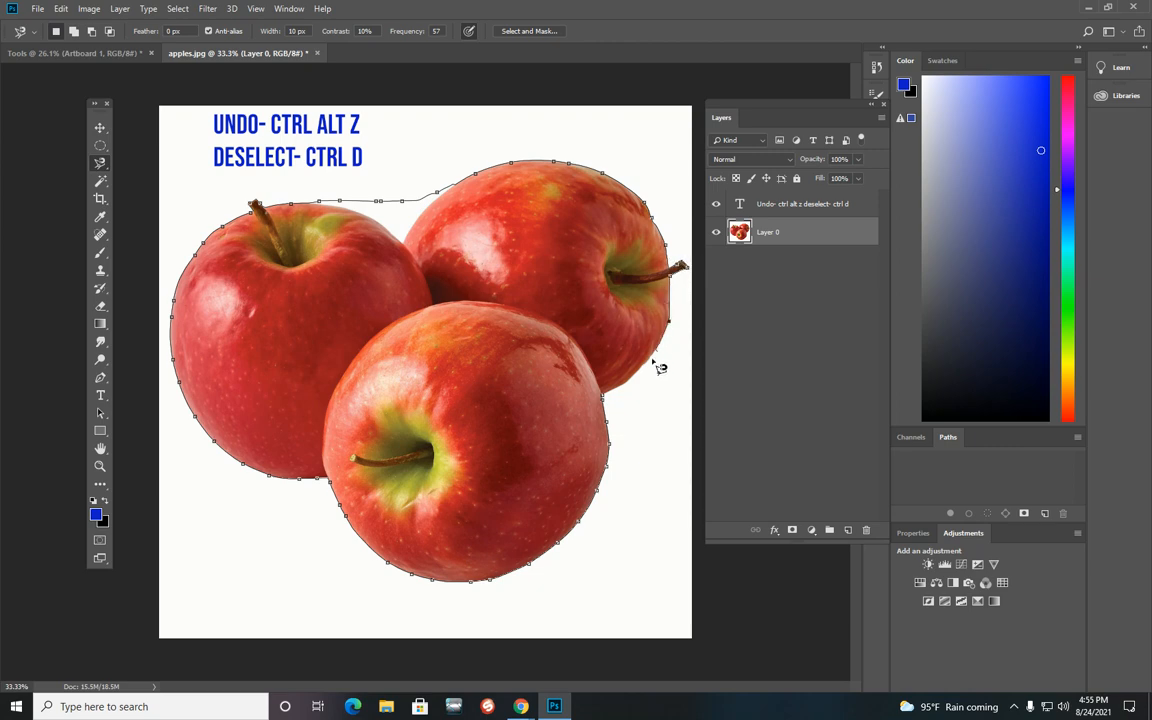
pyautogui.click(605, 400)
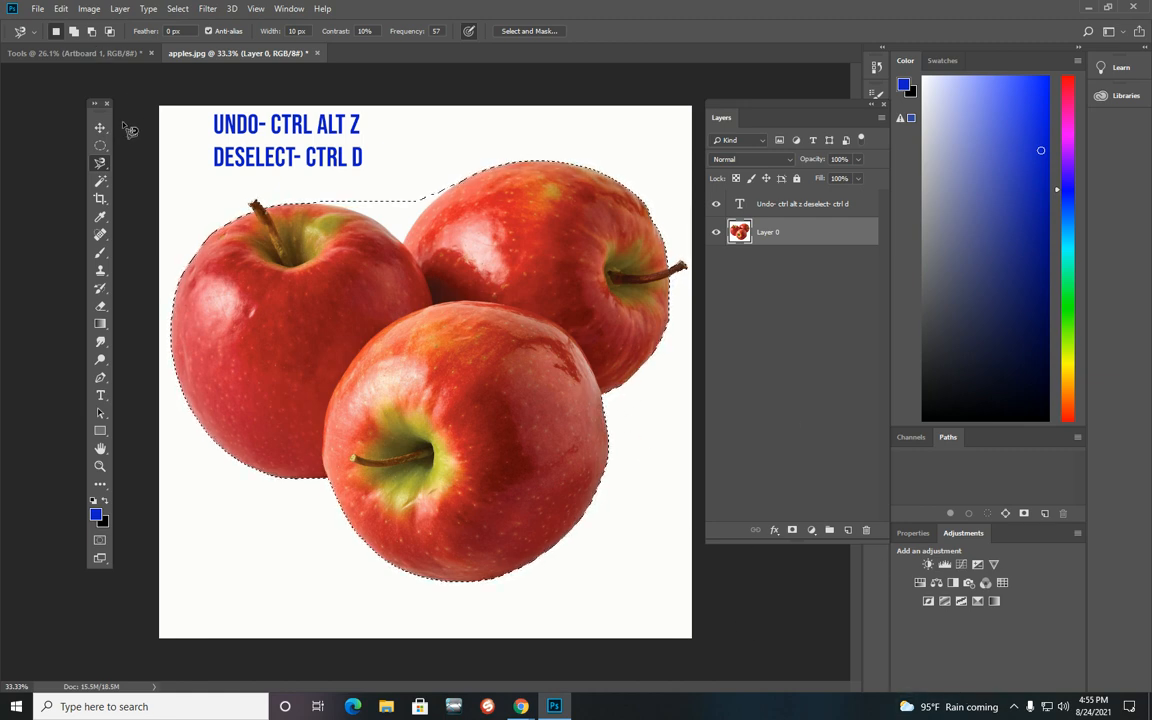
# Step: Open Free Transform on the selection, drag the apples down with the Move tool, undo, and deselect
pyautogui.hotkey('ctrl', 't')
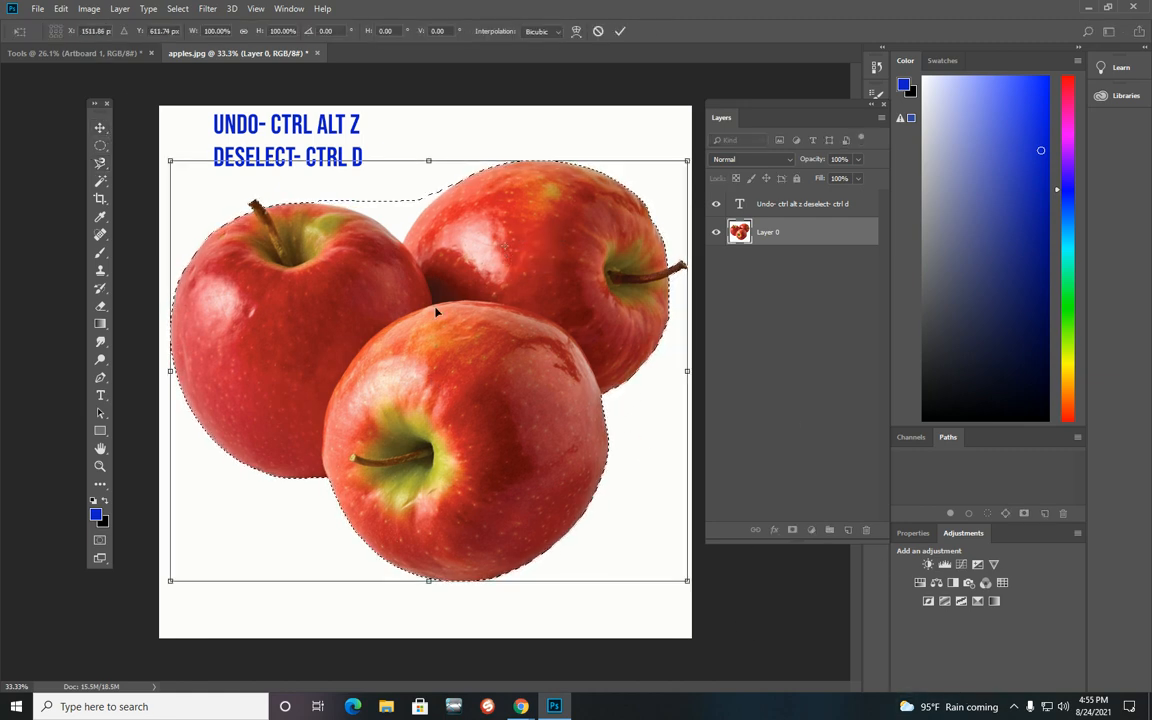
pyautogui.click(101, 129)
pyautogui.click(530, 264)
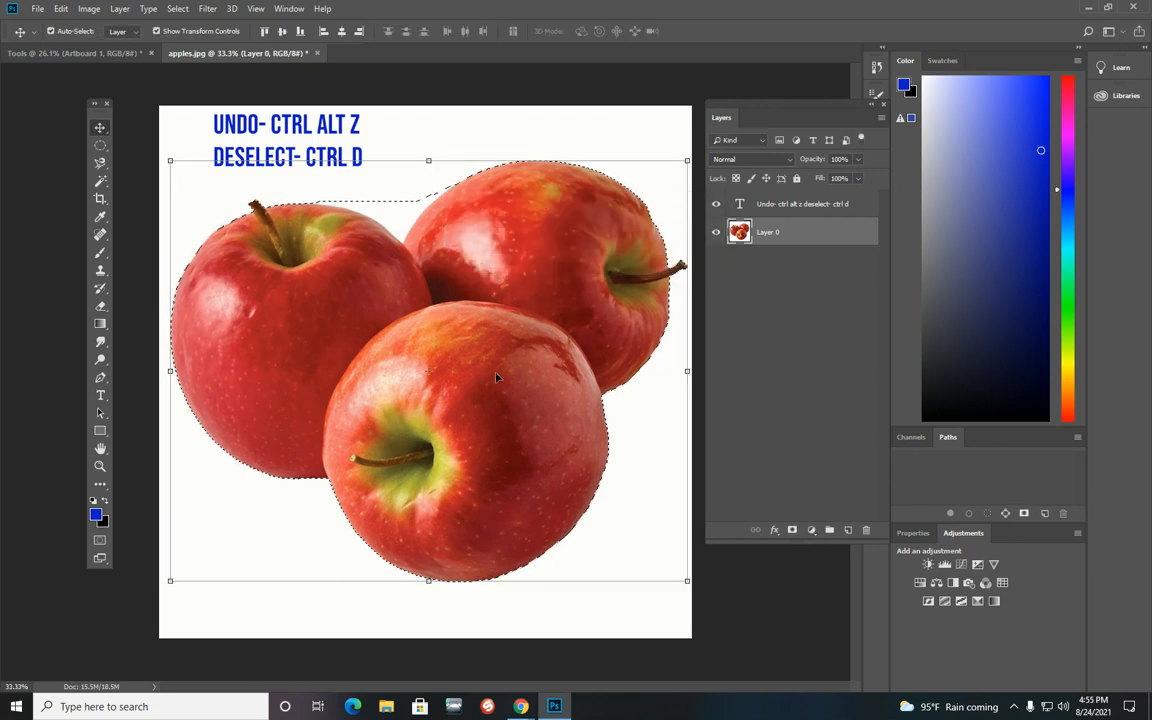
pyautogui.moveTo(475, 336)
pyautogui.mouseDown()
pyautogui.moveTo(520, 285)
pyautogui.moveTo(485, 450)
pyautogui.moveTo(550, 426)
pyautogui.moveTo(478, 361)
pyautogui.mouseUp()
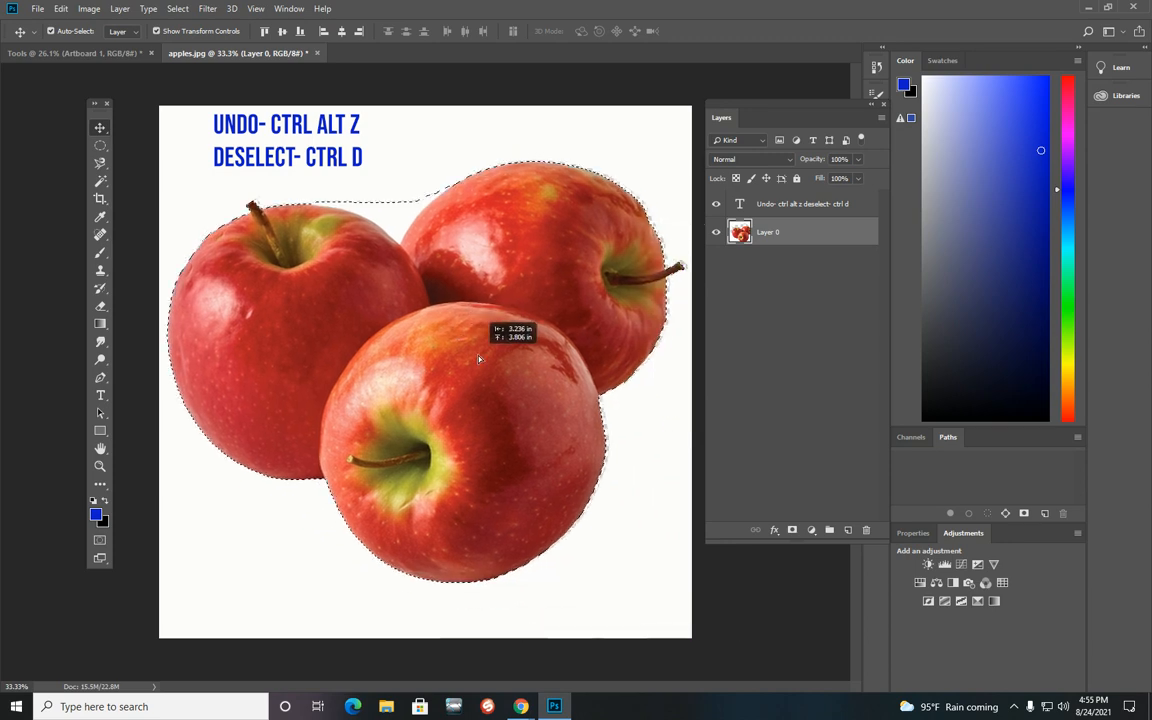
pyautogui.moveTo(547, 463); pyautogui.dragTo(565, 481)
pyautogui.hotkey('ctrl', 'alt', 'z')
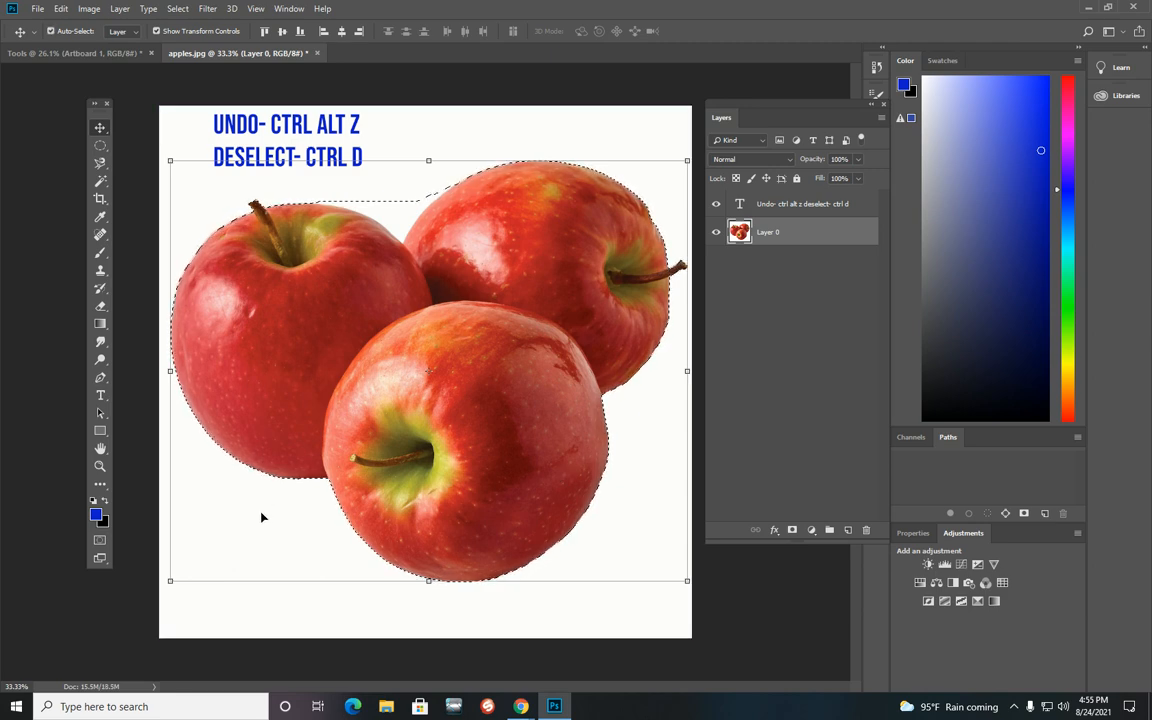
pyautogui.hotkey('ctrl', 'd')
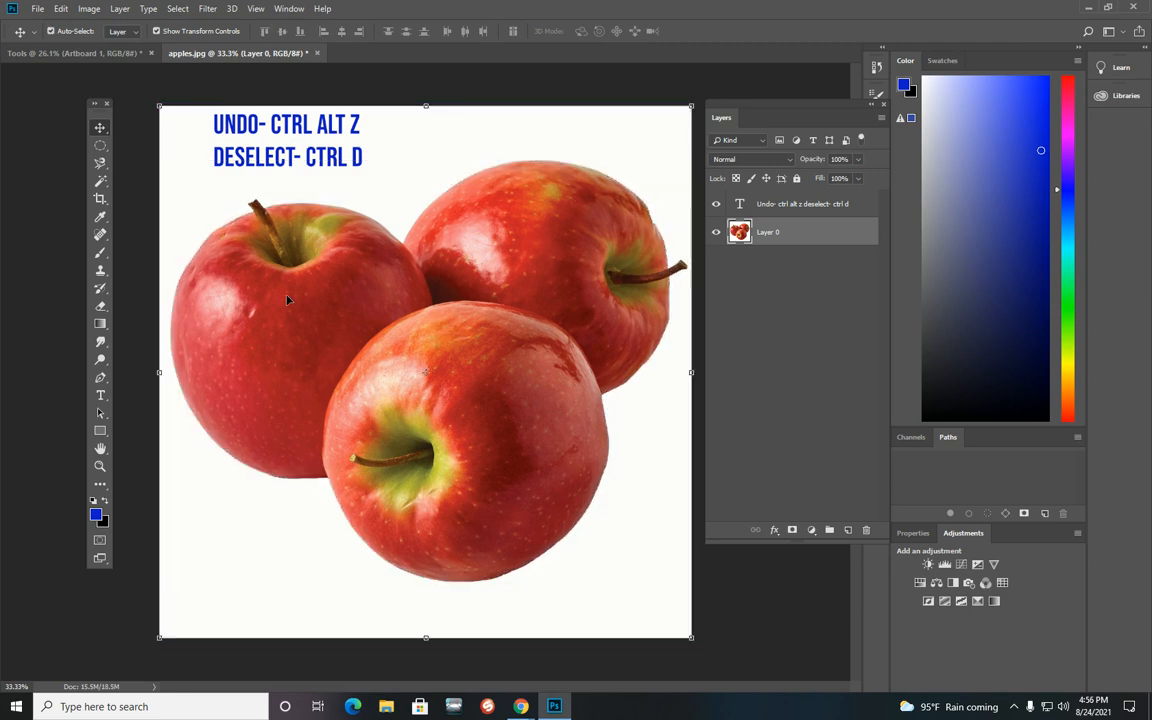
# Step: Switch to the Quick Selection Tool
pyautogui.click(100, 163)
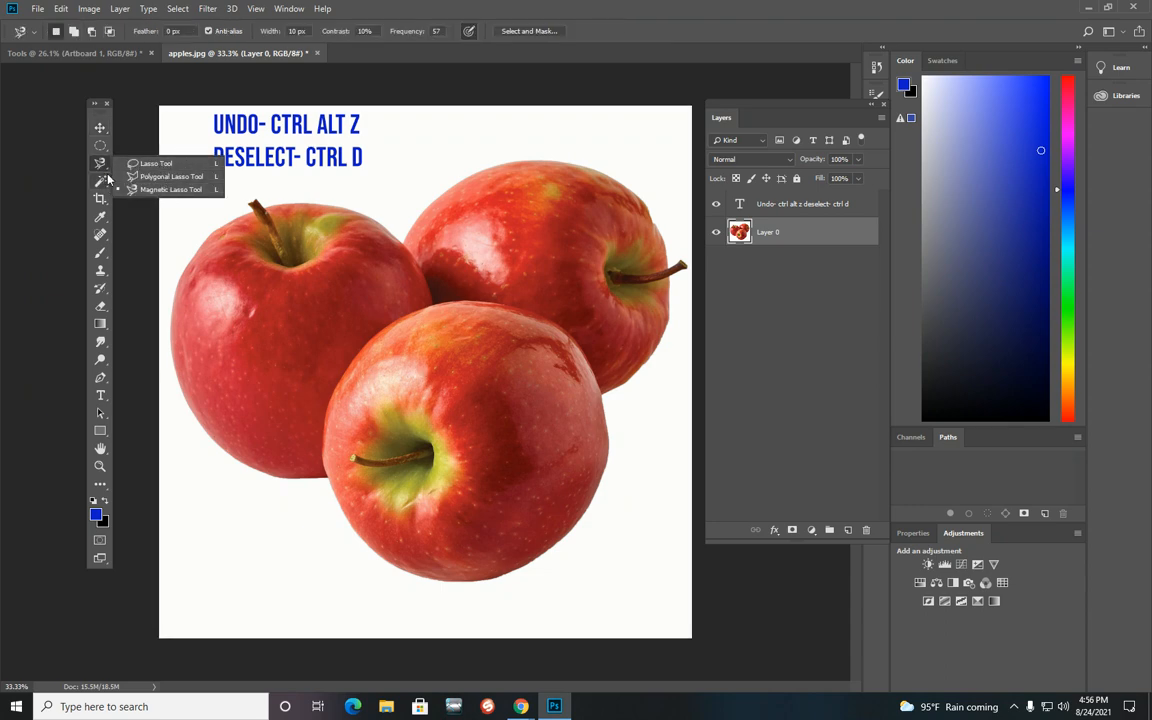
pyautogui.click(100, 181)
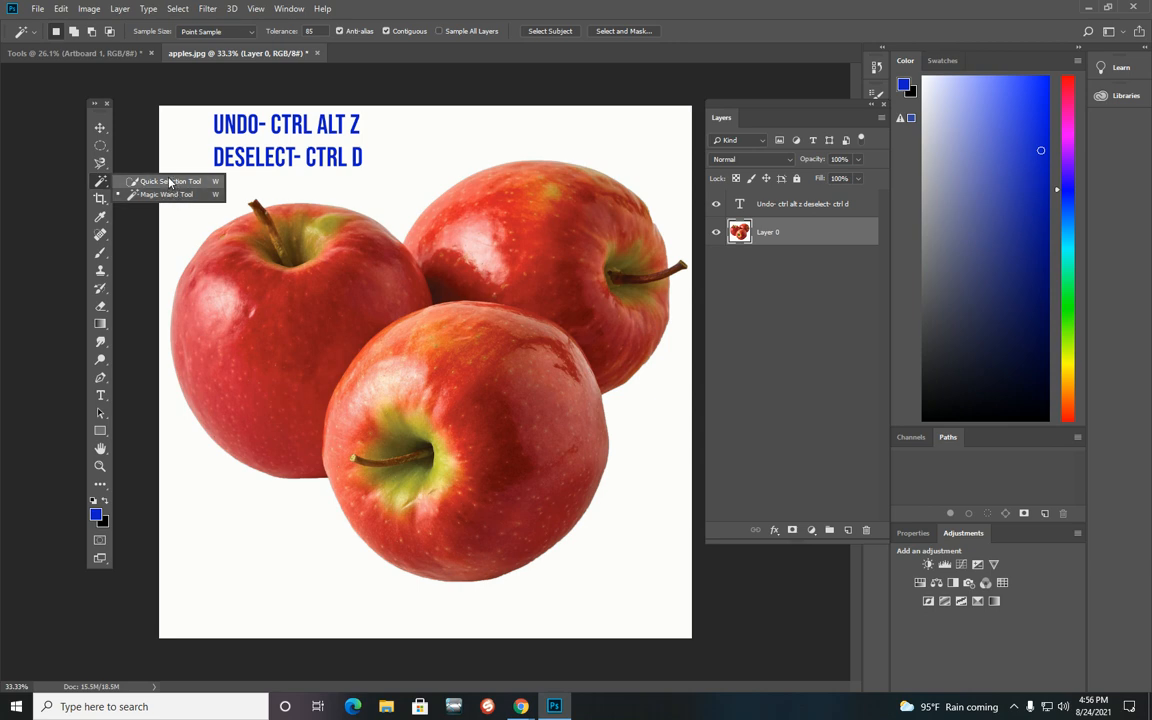
pyautogui.click(183, 186)
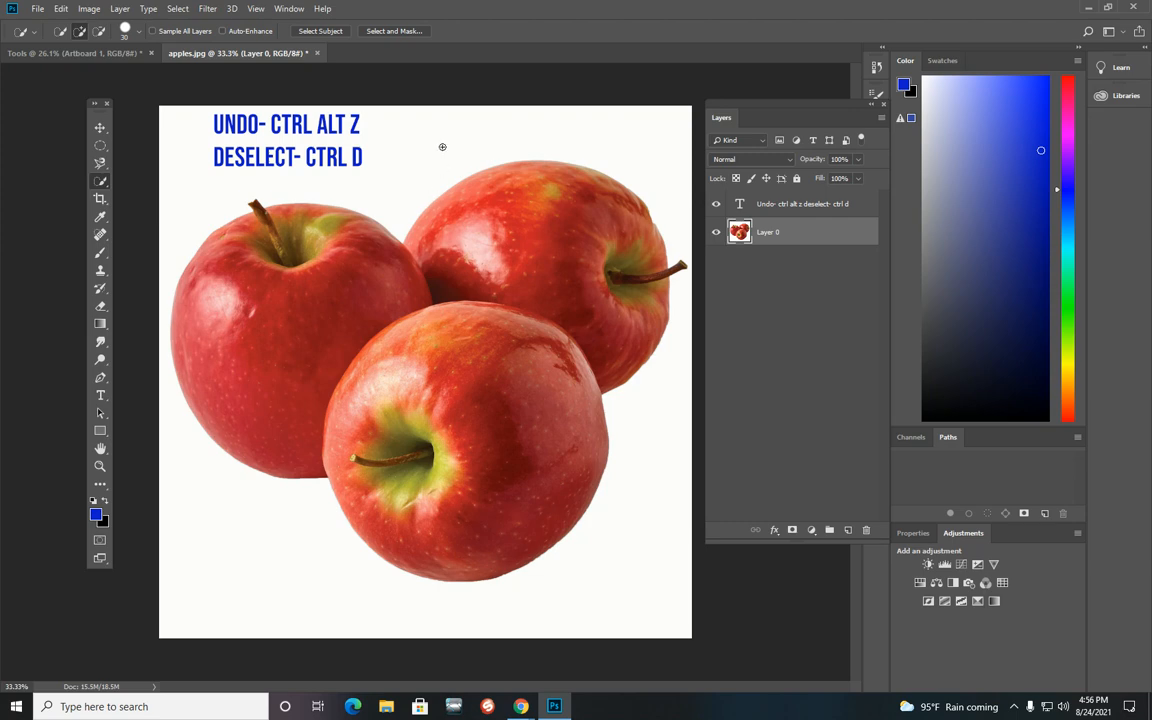
# Step: Paint a Quick Selection across all three apples
pyautogui.moveTo(383, 254)
pyautogui.mouseDown()
pyautogui.moveTo(340, 235)
pyautogui.moveTo(240, 300)
pyautogui.mouseUp()
pyautogui.moveTo(487, 244)
pyautogui.mouseDown()
pyautogui.moveTo(577, 217)
pyautogui.moveTo(601, 242)
pyautogui.mouseUp()
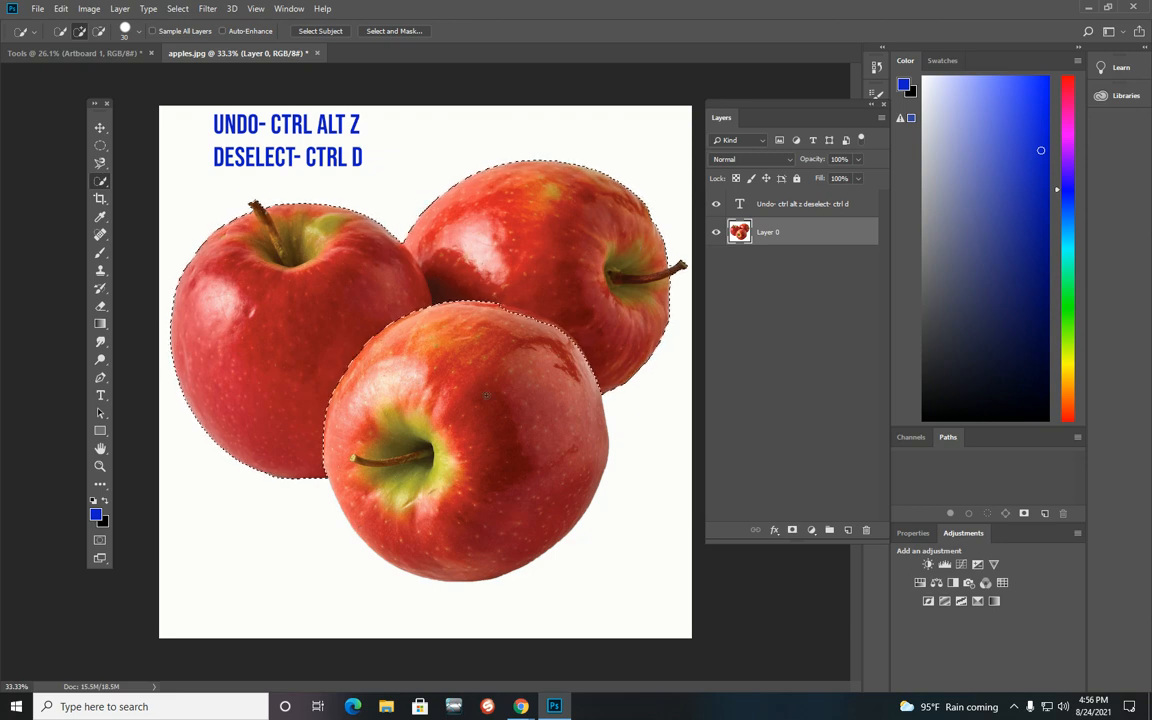
pyautogui.moveTo(448, 352); pyautogui.dragTo(480, 488)
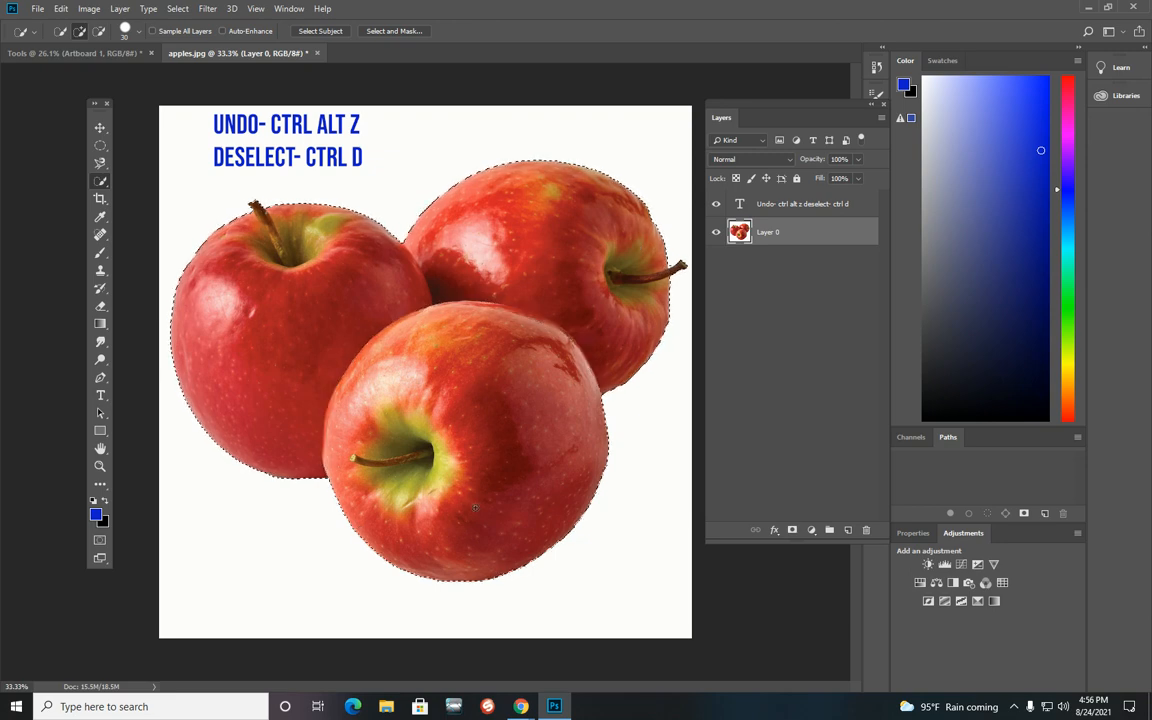
# Step: Drag the selected apples with the Move tool, undo the move, and deselect
pyautogui.click(100, 127)
pyautogui.moveTo(527, 441); pyautogui.dragTo(513, 470)
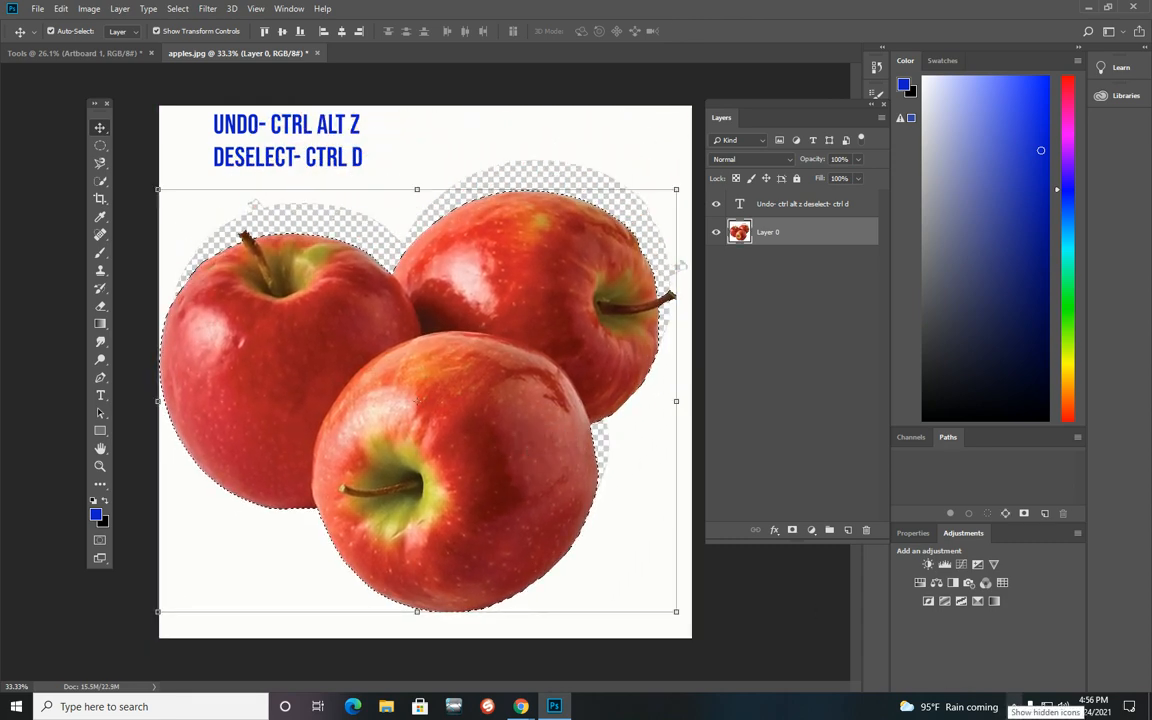
pyautogui.hotkey('ctrl', 'alt', 'z')
pyautogui.hotkey('ctrl', 'd')
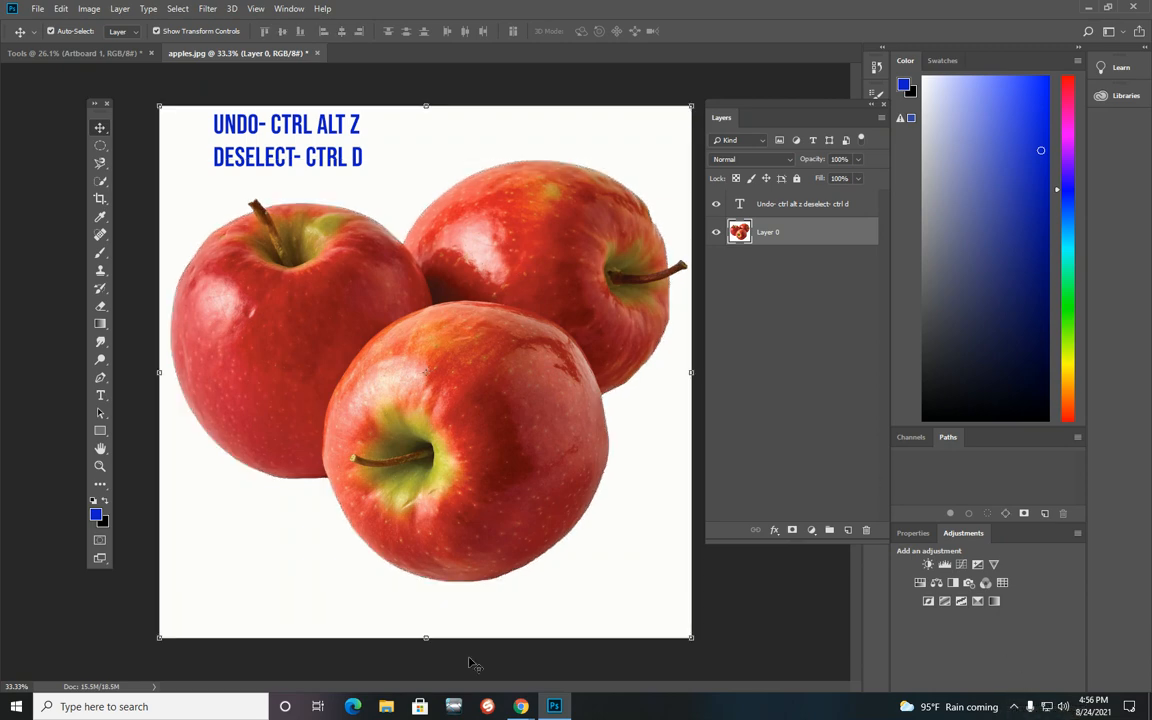
# Step: Switch to the Magic Wand Tool and sample the left apple to select similar colours
pyautogui.click(100, 181)
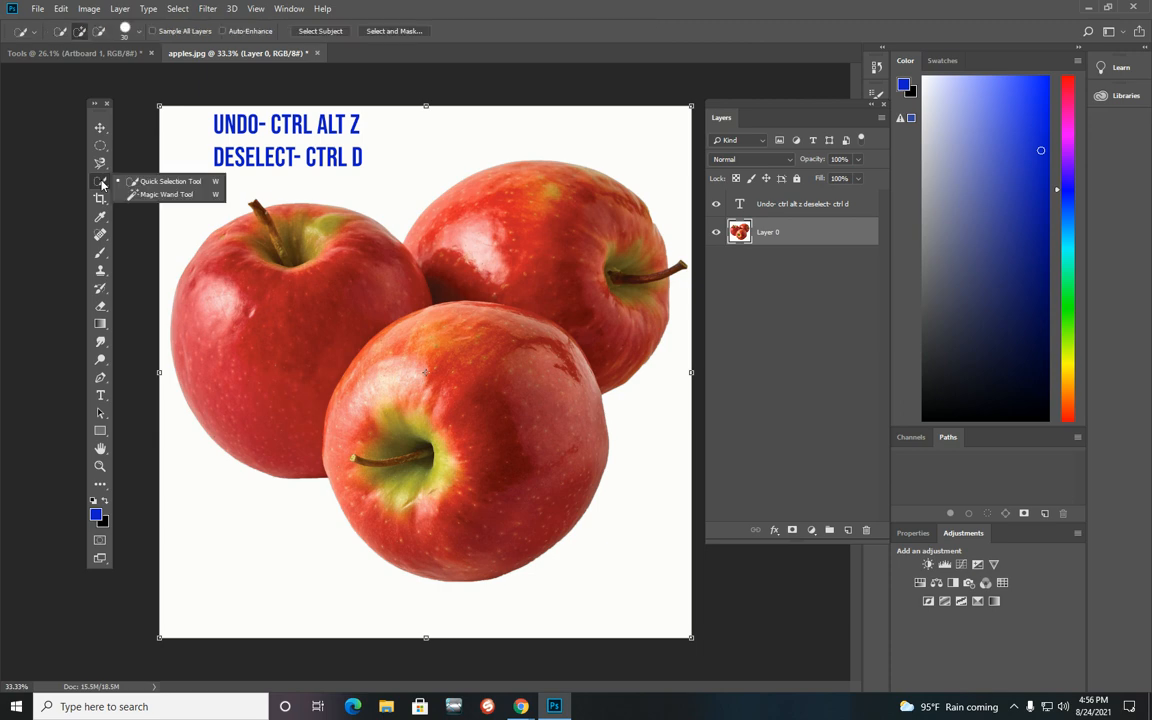
pyautogui.click(163, 196)
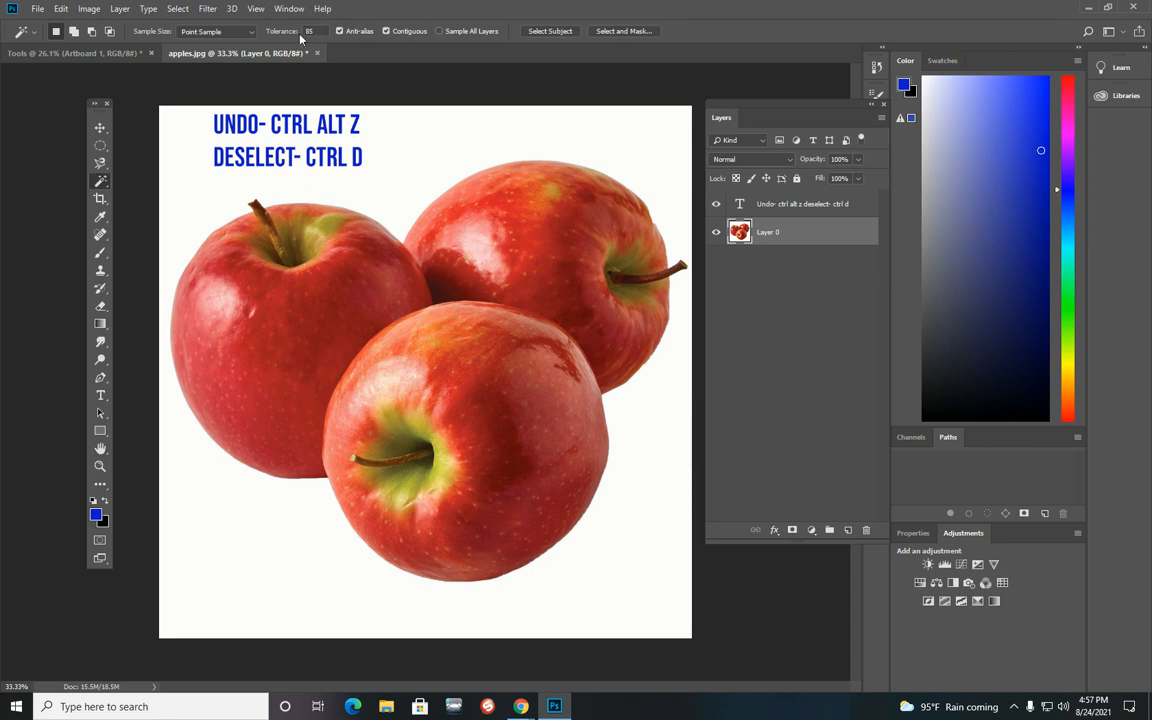
pyautogui.click(306, 295)
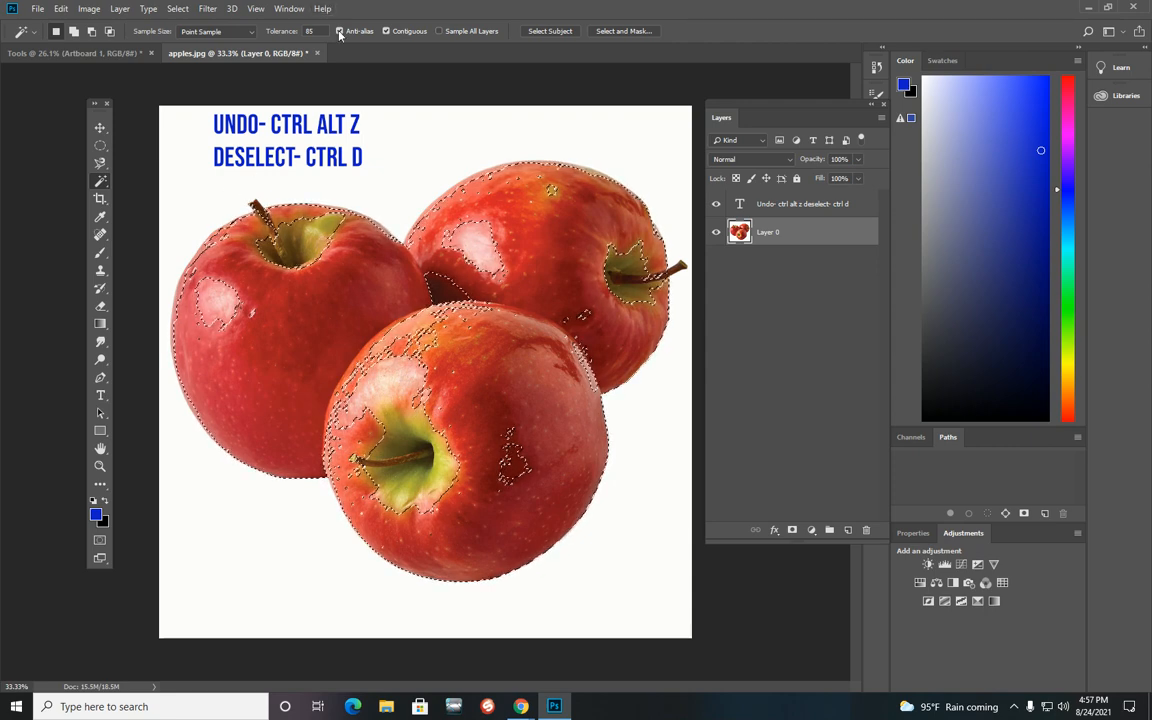
# Step: Set the Magic Wand tolerance to 100 and select the white background around the apples
pyautogui.click(285, 31)
pyautogui.write('1')
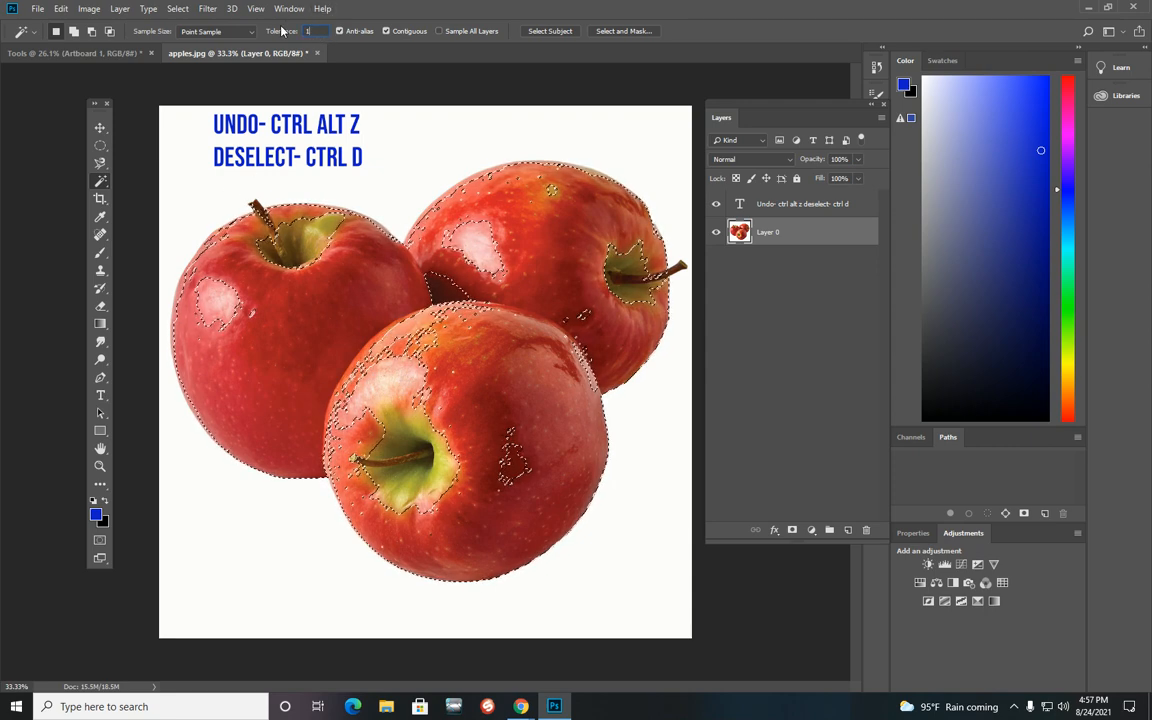
pyautogui.write('00')
pyautogui.click(611, 571)
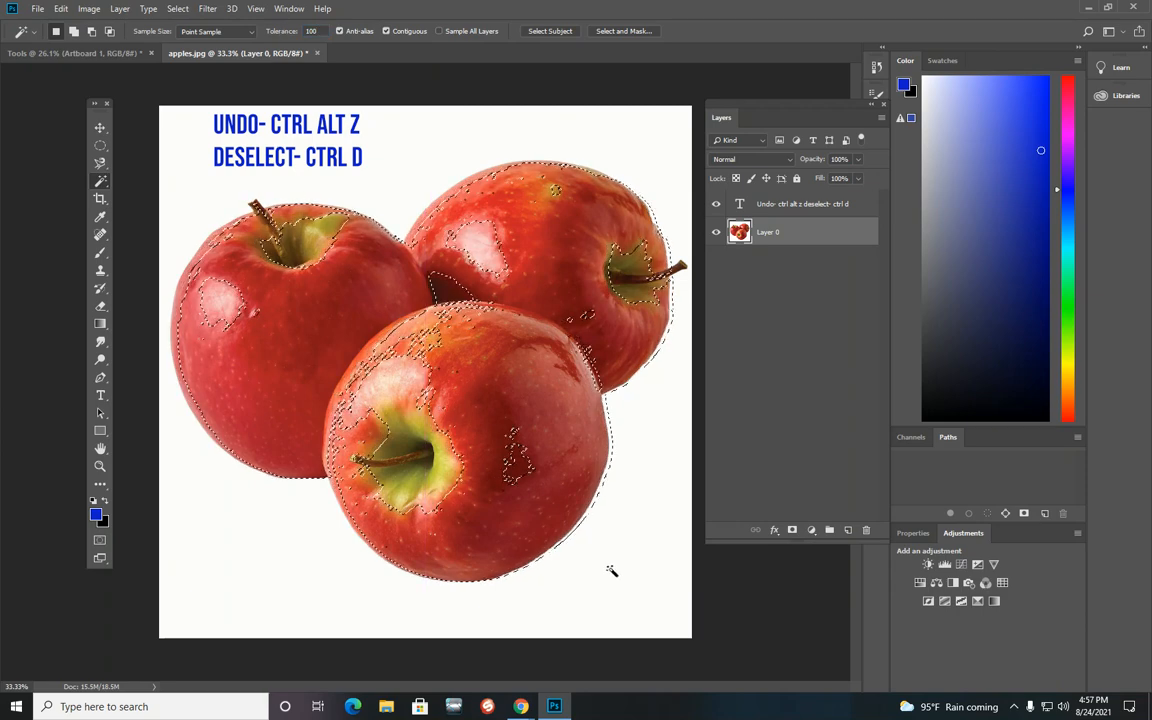
pyautogui.click(666, 598)
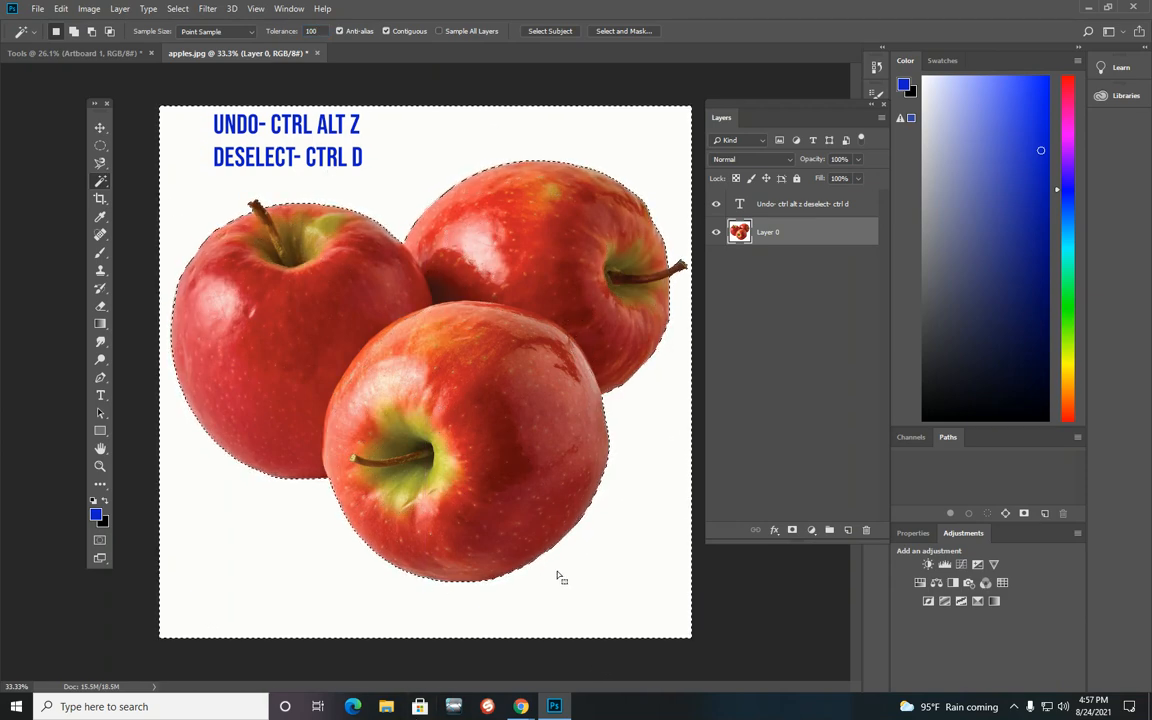
# Step: Sample the front apple and the back apple with the Magic Wand, deselecting after each
pyautogui.click(531, 509)
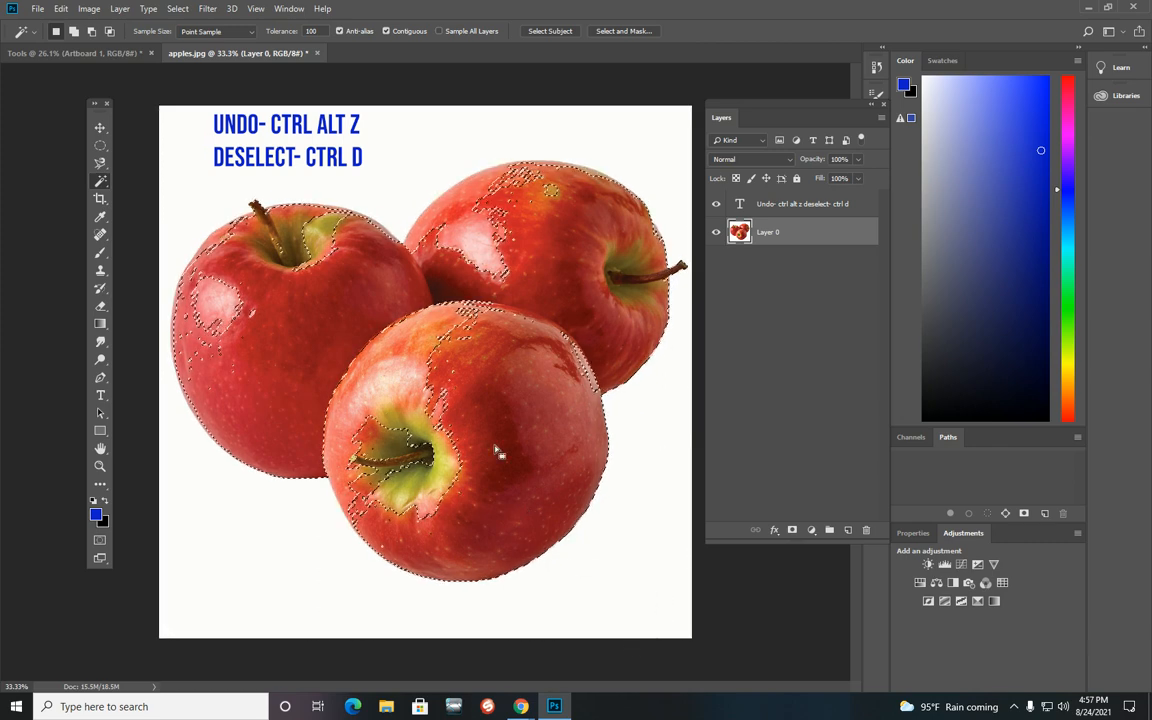
pyautogui.hotkey('ctrl', 'd')
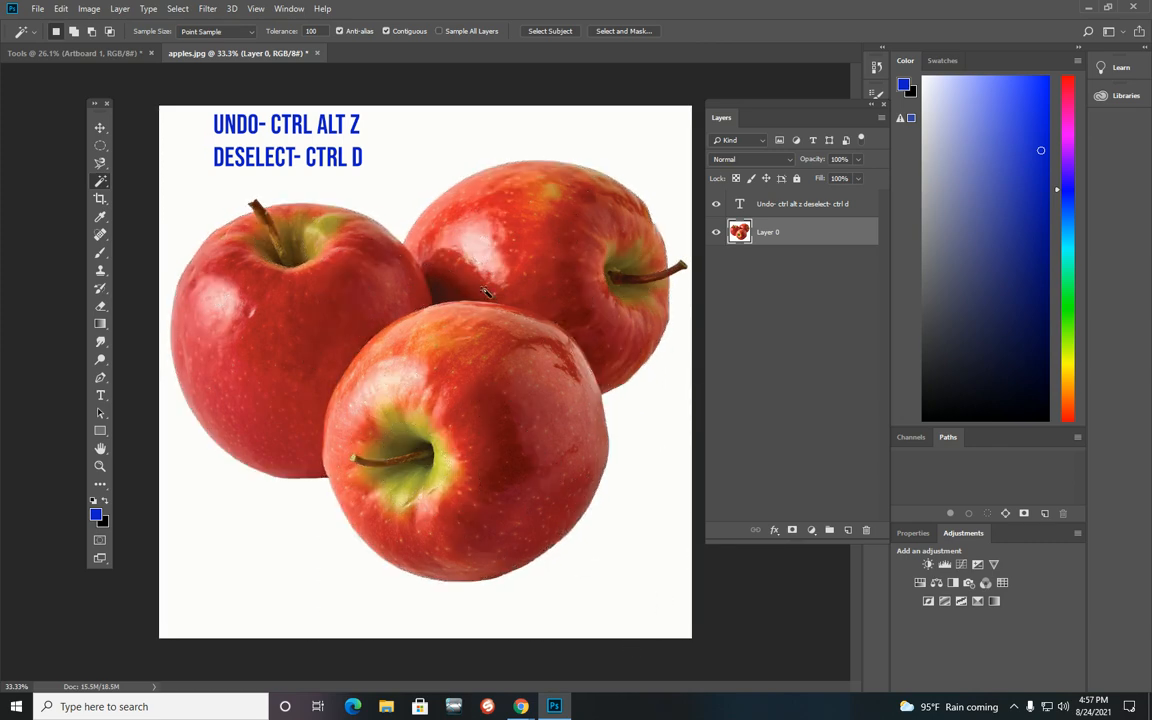
pyautogui.click(571, 308)
pyautogui.hotkey('ctrl', 'd')
# Step: Set the tolerance to 8, sample the left apple, and deselect
pyautogui.write('8')
pyautogui.click(305, 350)
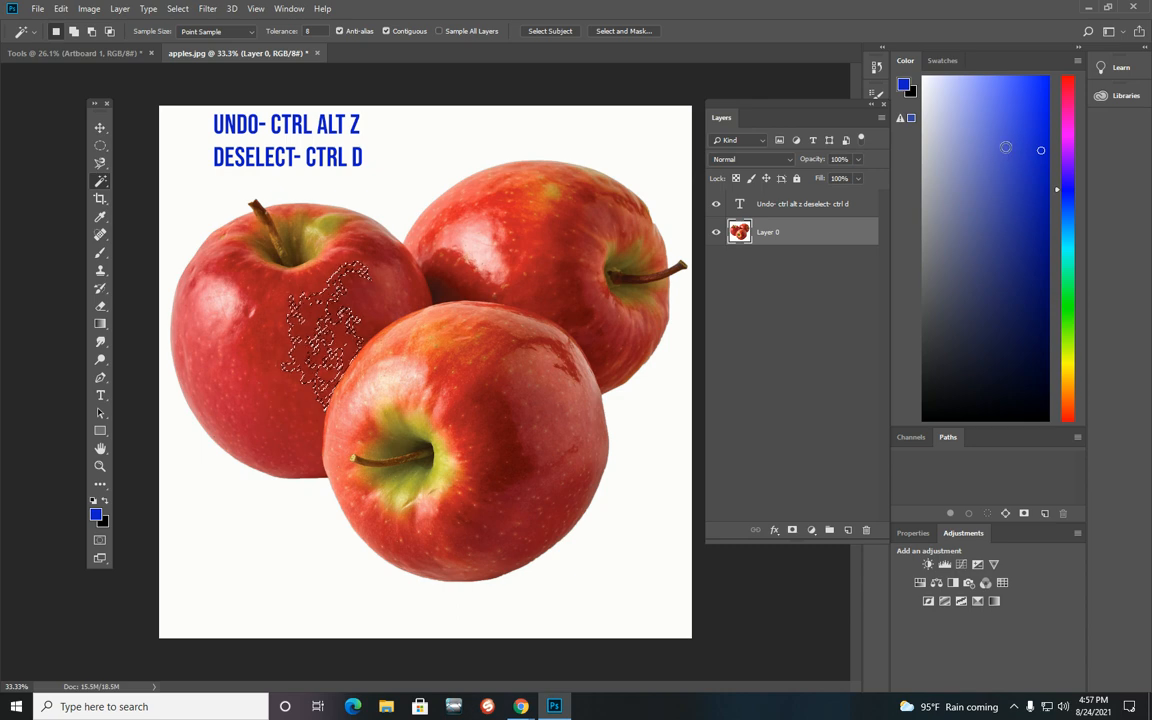
pyautogui.hotkey('ctrl', 'd')
# Step: Sample several spots on the back and front apples, then select the white background
pyautogui.click(556, 268)
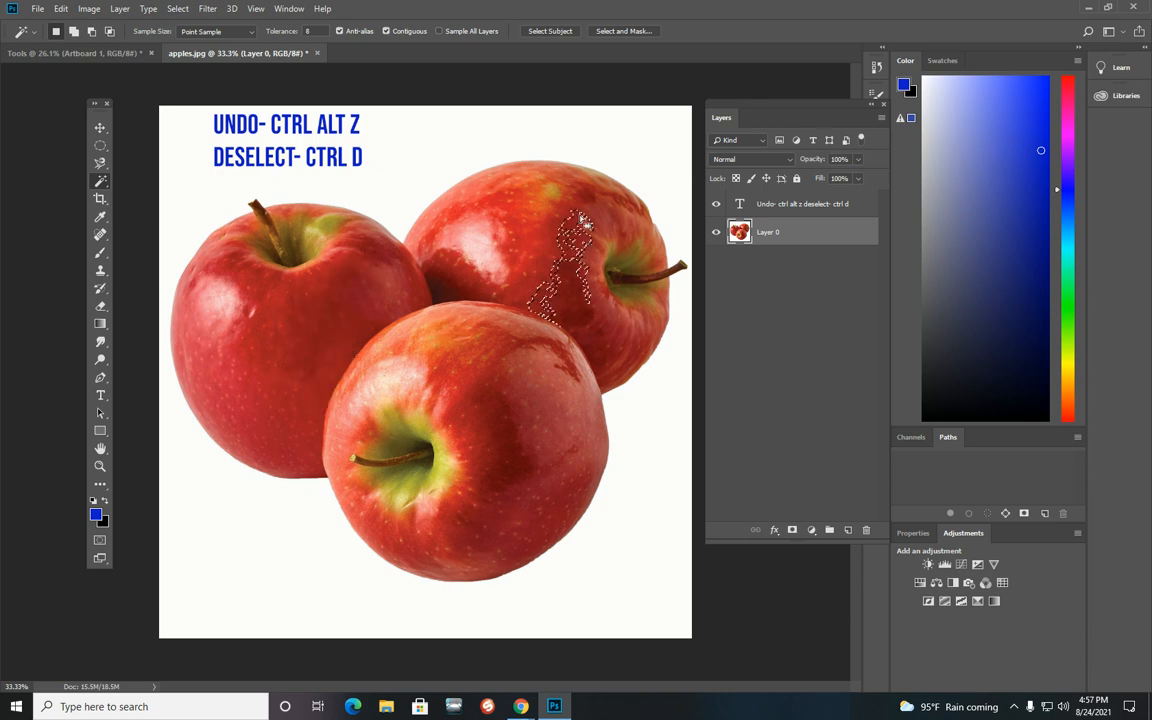
pyautogui.click(610, 328)
pyautogui.click(550, 404)
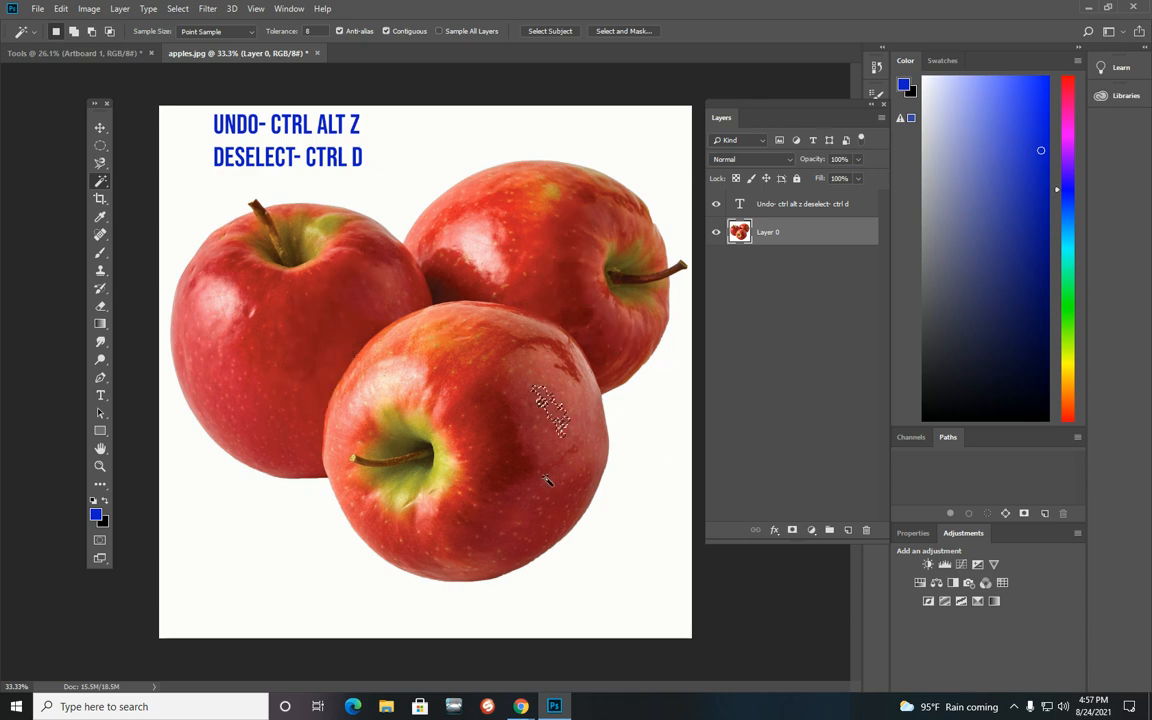
pyautogui.click(569, 388)
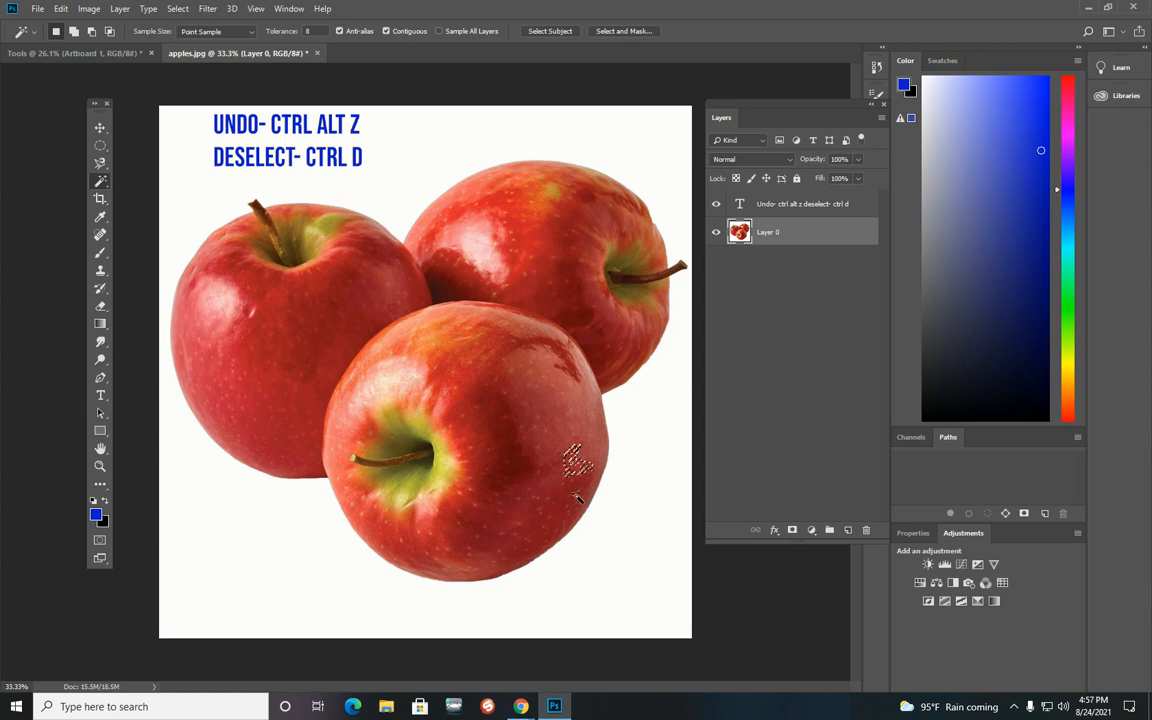
pyautogui.click(636, 577)
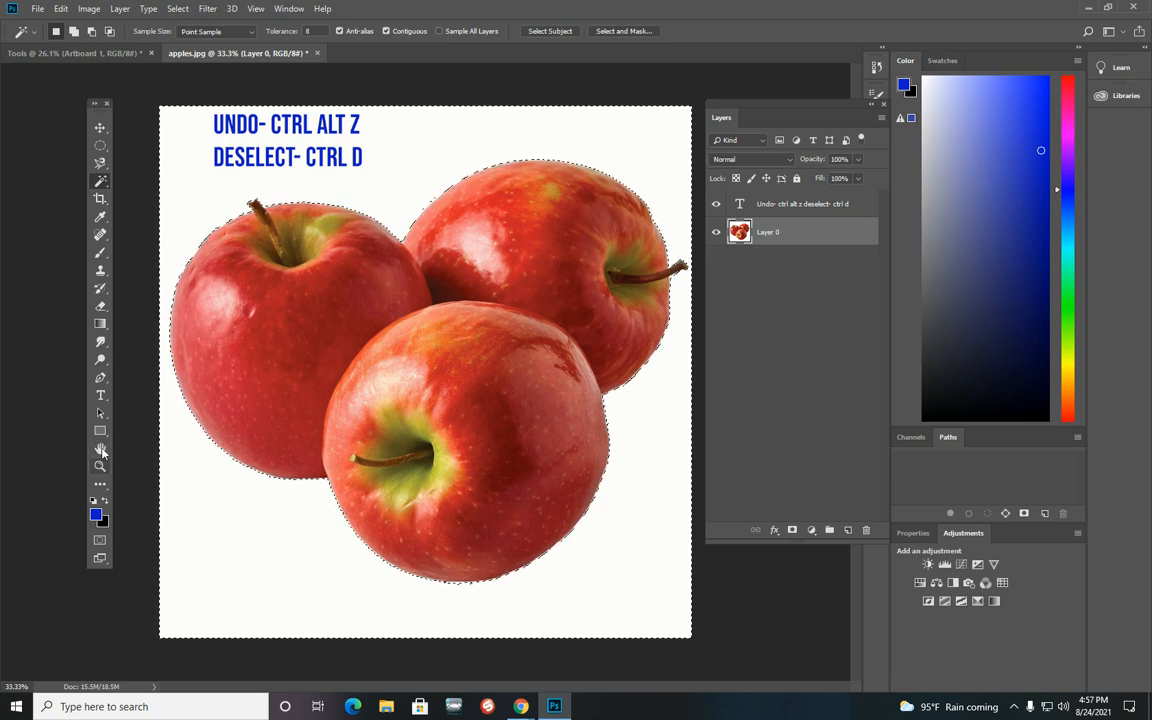
# Step: Zoom in on the background selection edge below the left and front apples to inspect it
pyautogui.press('z')
pyautogui.click(311, 496)
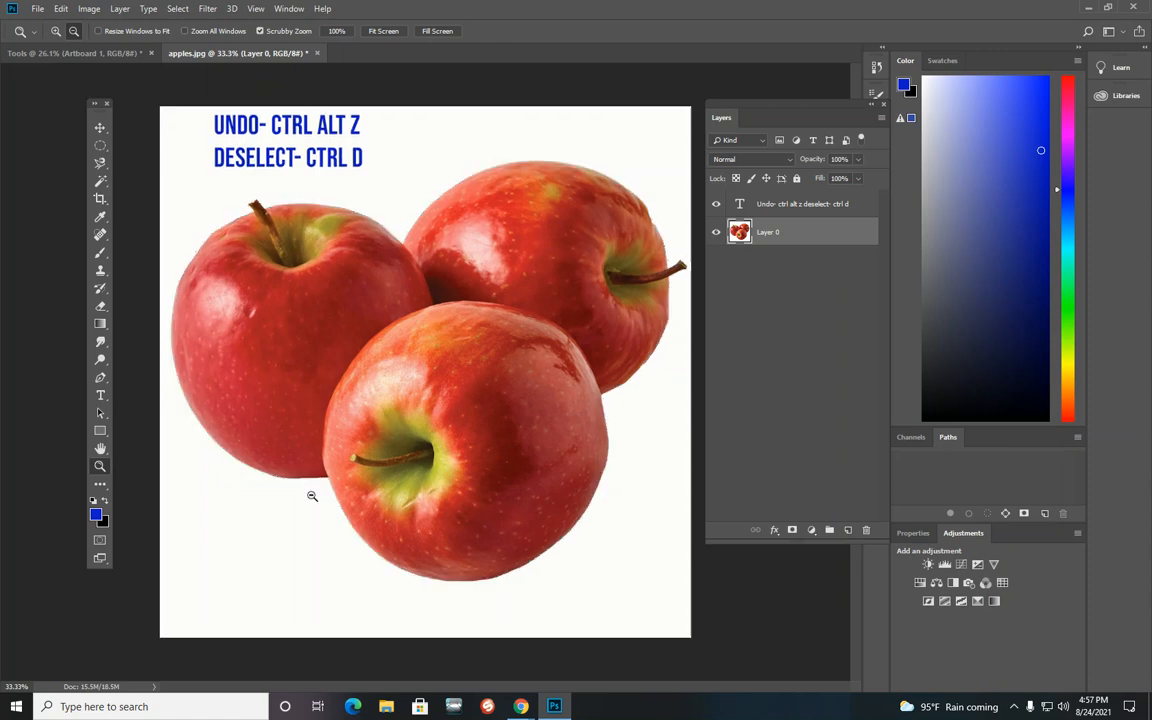
pyautogui.click(55, 32)
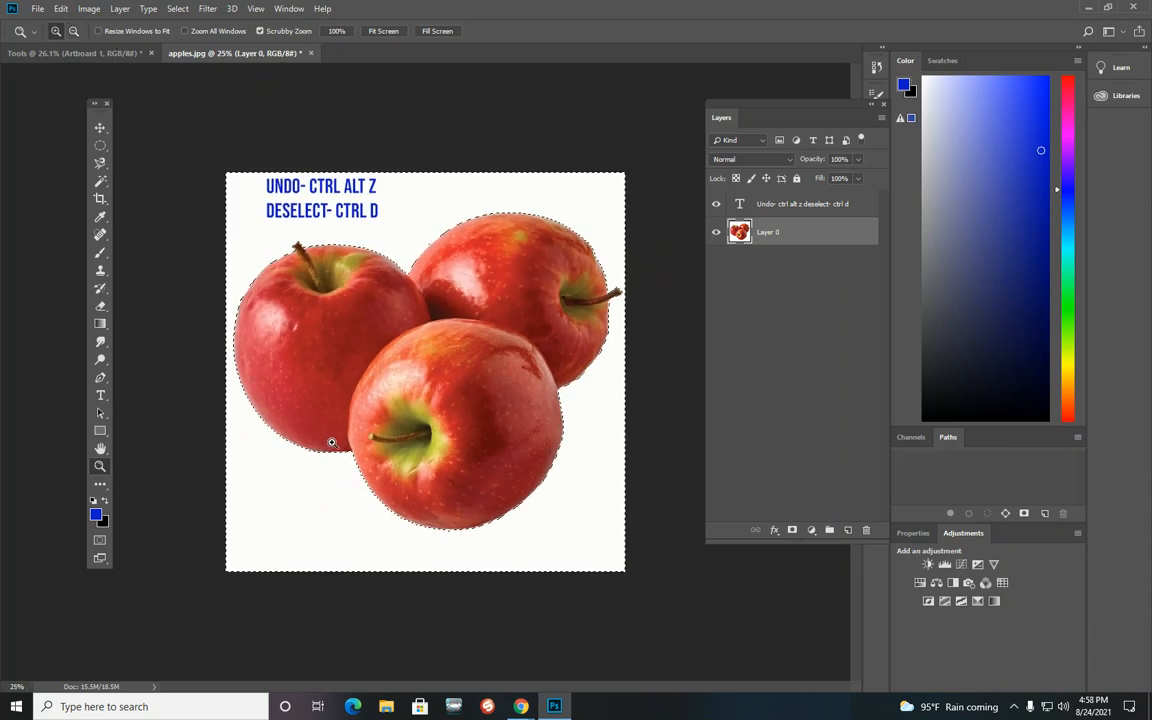
pyautogui.click(330, 441)
pyautogui.click(331, 449)
pyautogui.click(243, 535)
pyautogui.click(252, 483)
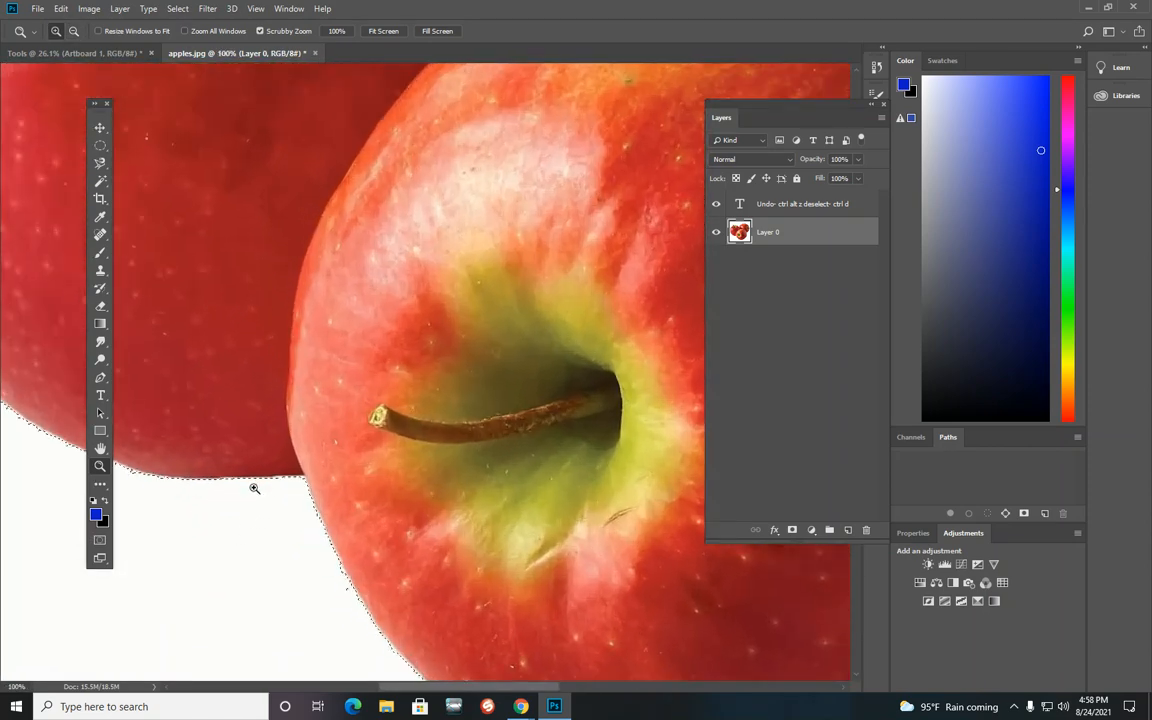
pyautogui.click(239, 465)
pyautogui.click(296, 496)
pyautogui.click(301, 482)
pyautogui.click(298, 485)
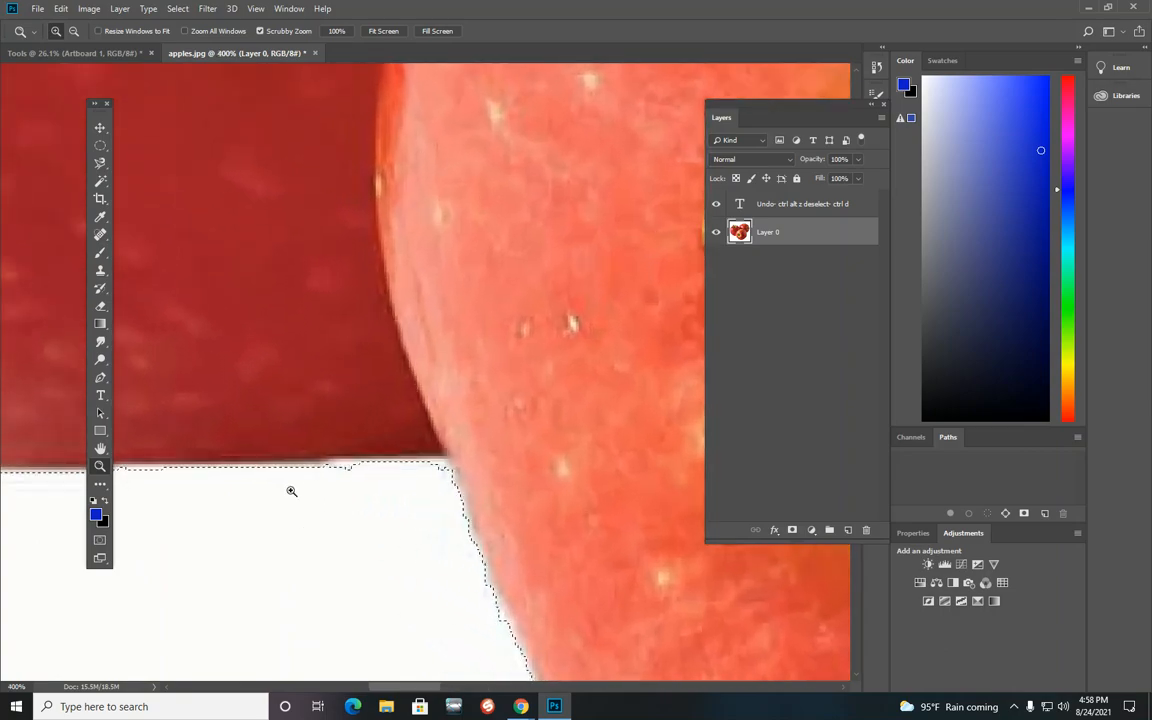
pyautogui.click(290, 450)
pyautogui.click(290, 445)
pyautogui.click(294, 449)
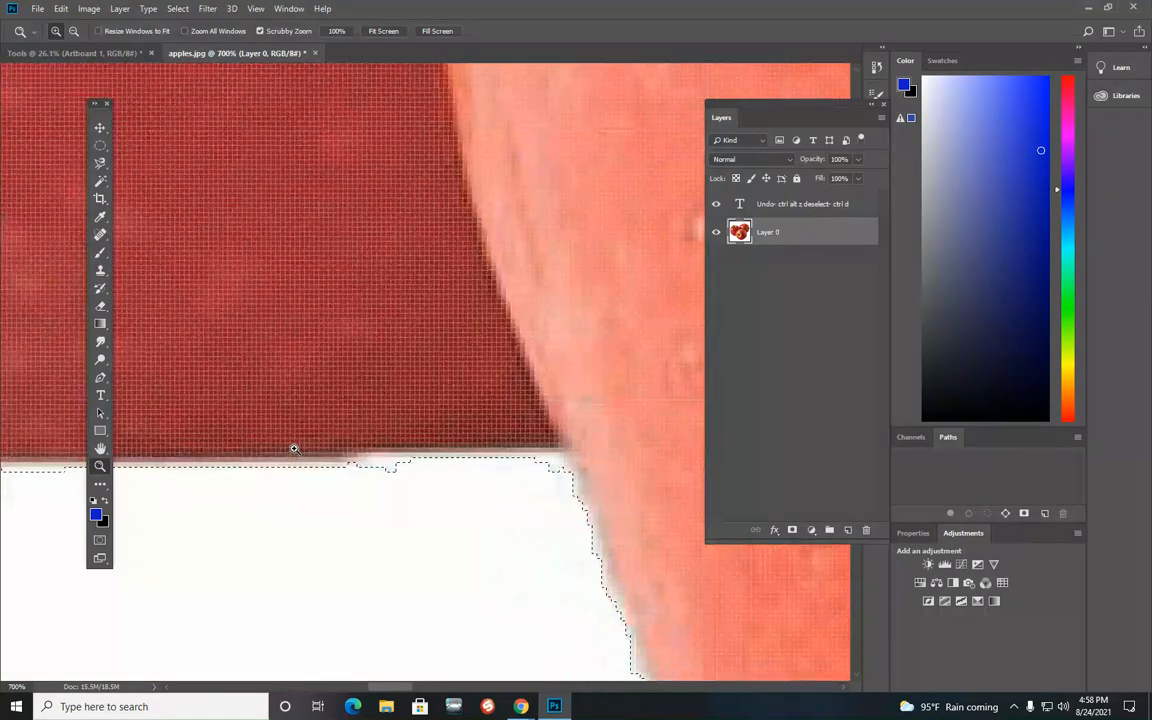
pyautogui.click(294, 449)
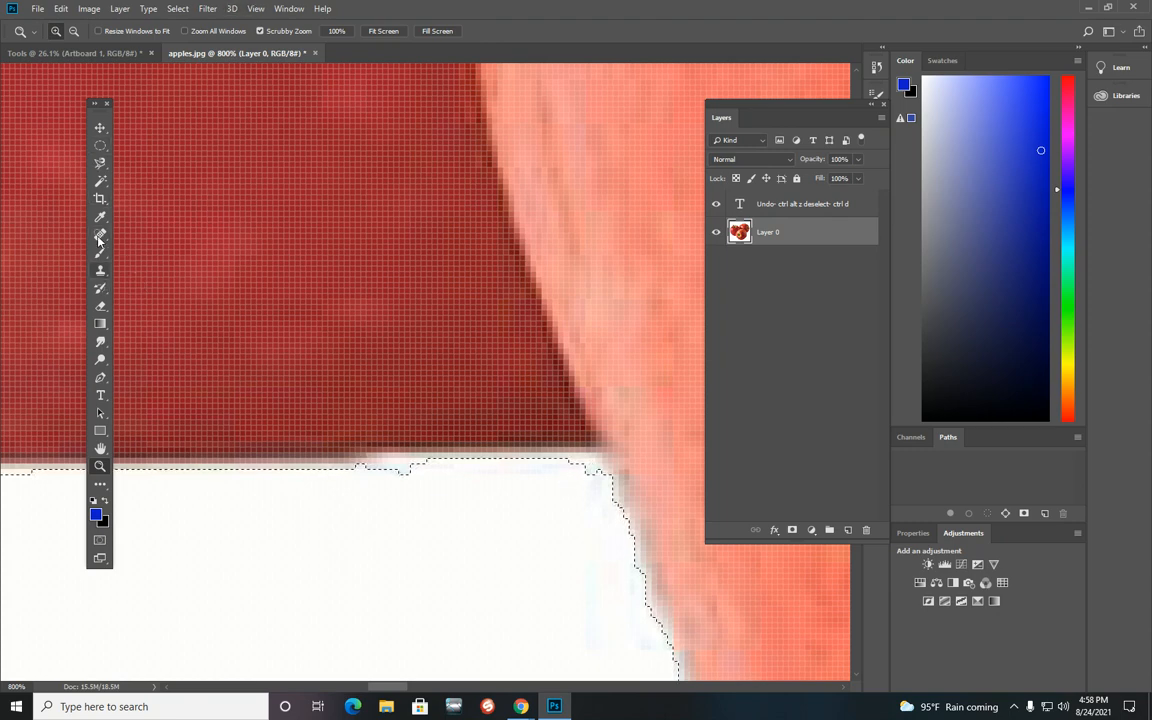
# Step: With the Magic Wand background selection active, delete the white background from Layer 0
pyautogui.click(100, 181)
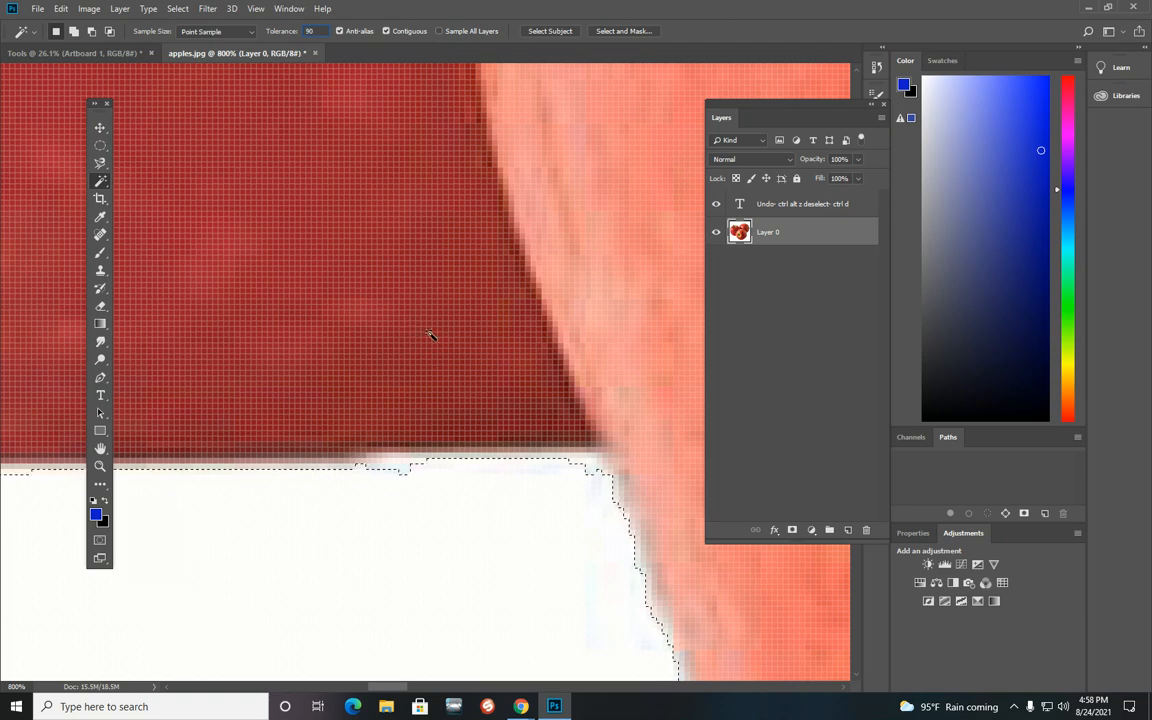
pyautogui.hotkey('ctrl', 'd')
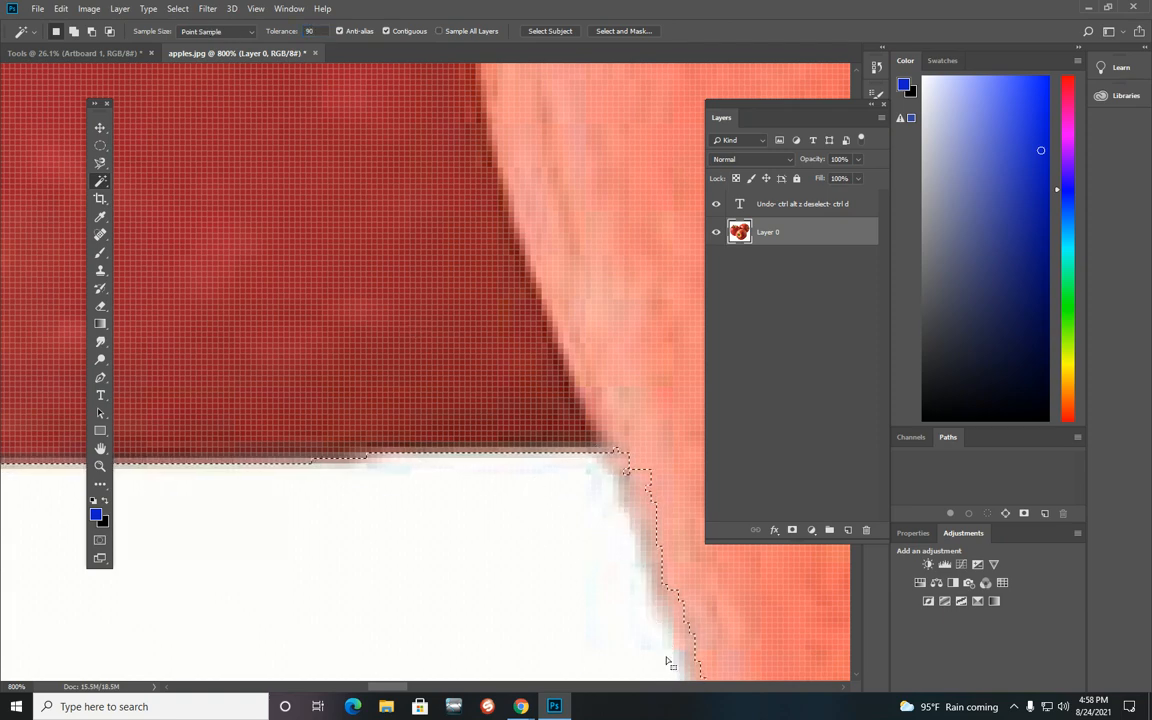
pyautogui.moveTo(390, 687); pyautogui.dragTo(410, 688)
pyautogui.scroll(-3, 354, 557)
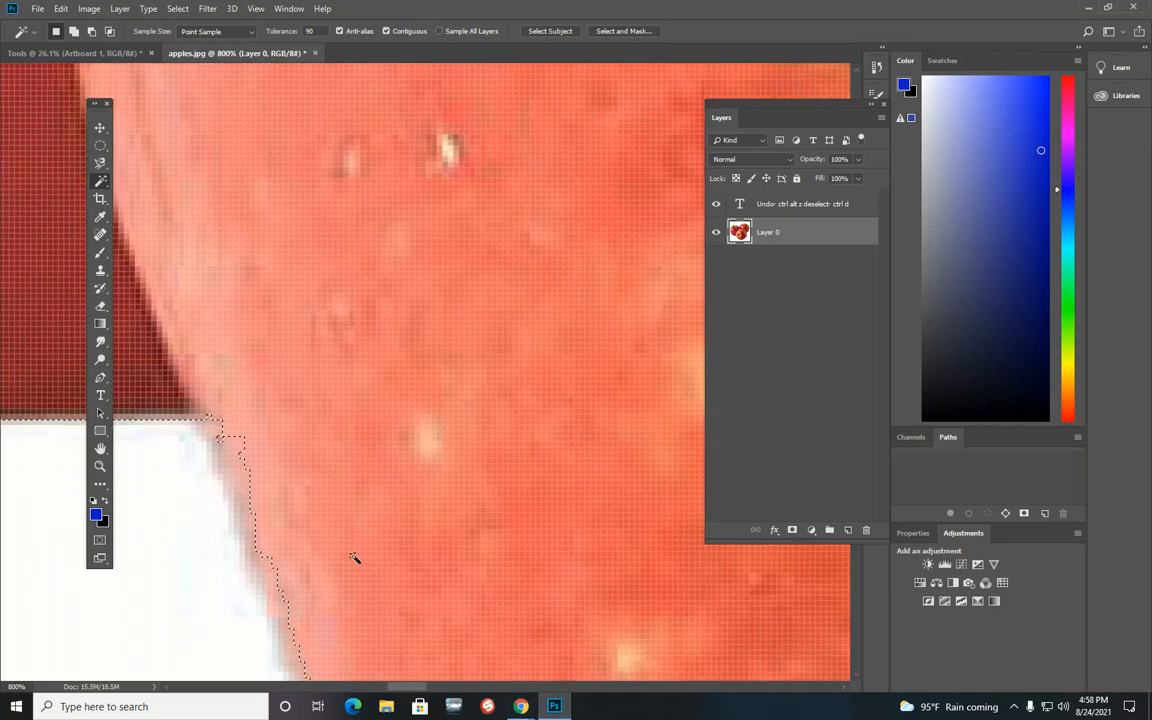
pyautogui.scroll(-2, 354, 557)
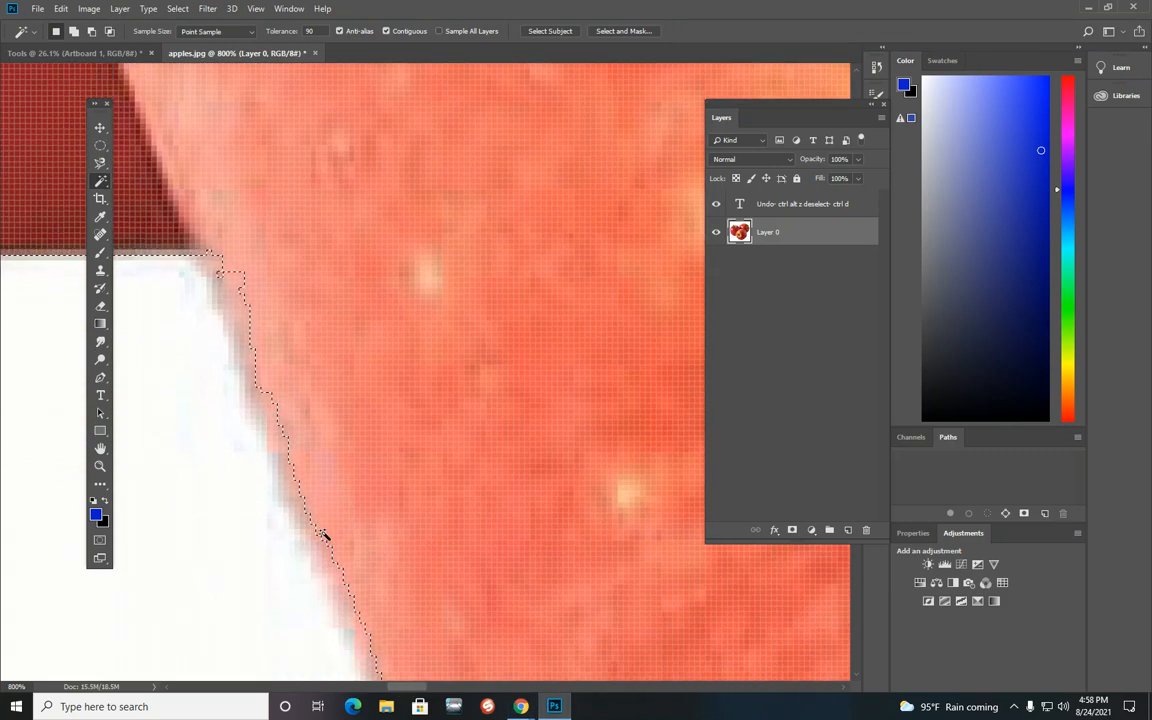
pyautogui.hotkey('ctrl', '0')
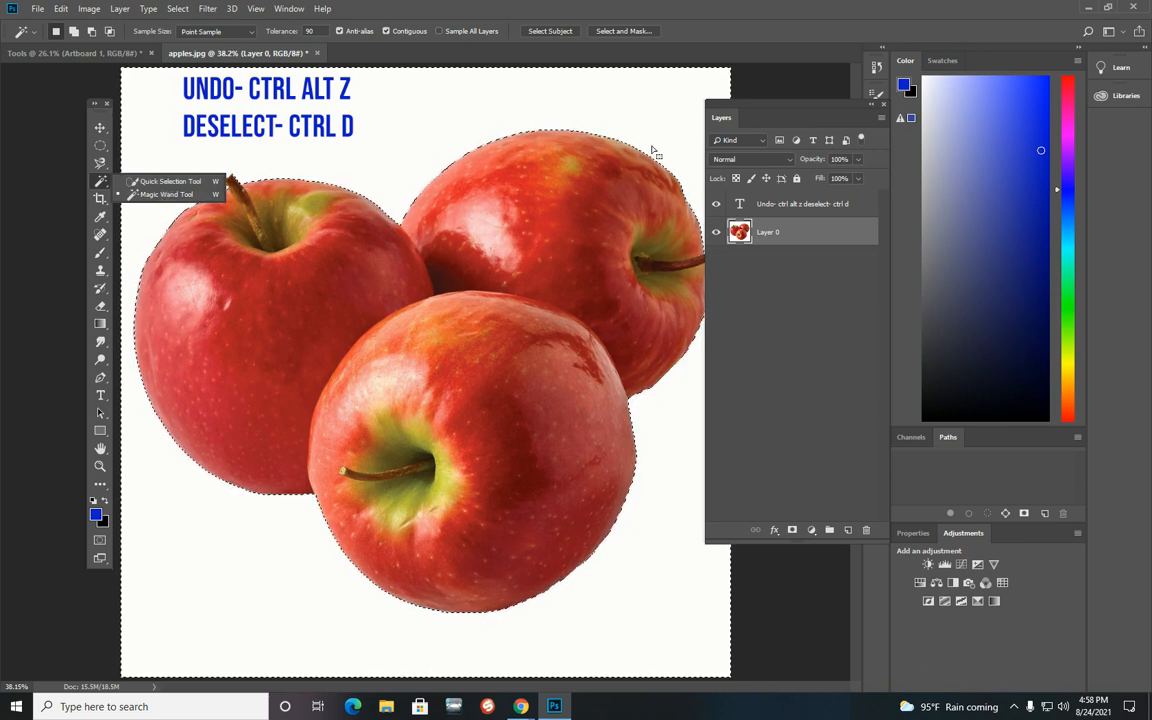
pyautogui.click(775, 315)
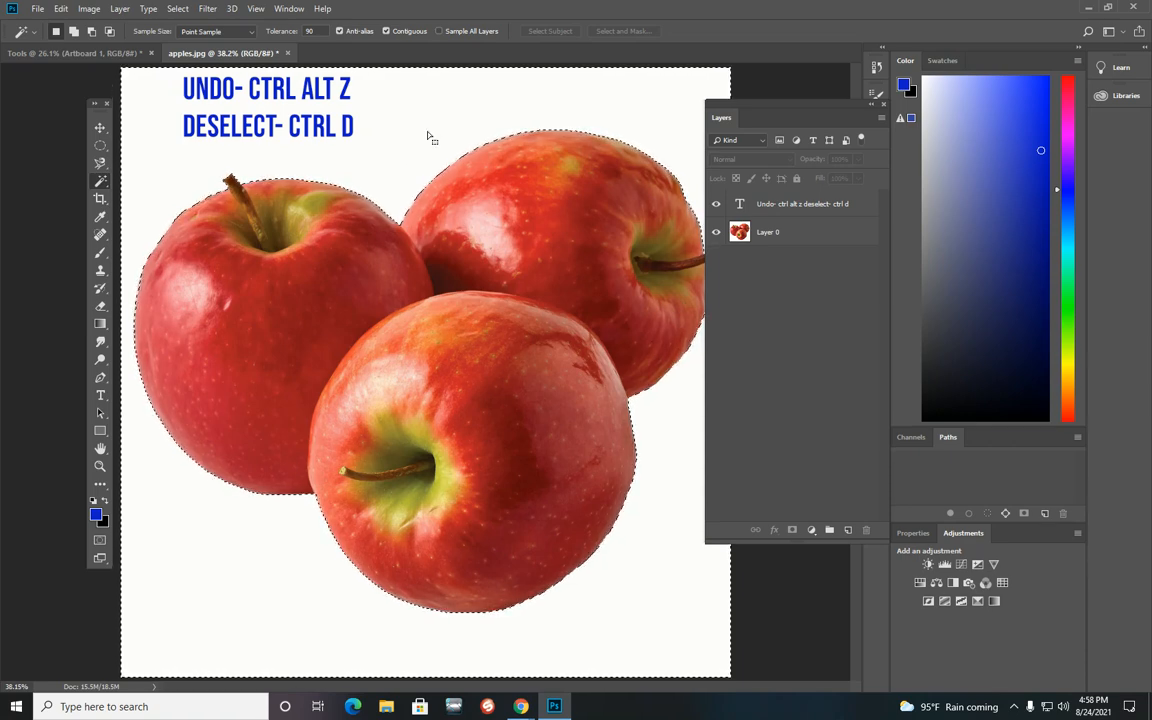
pyautogui.click(797, 231)
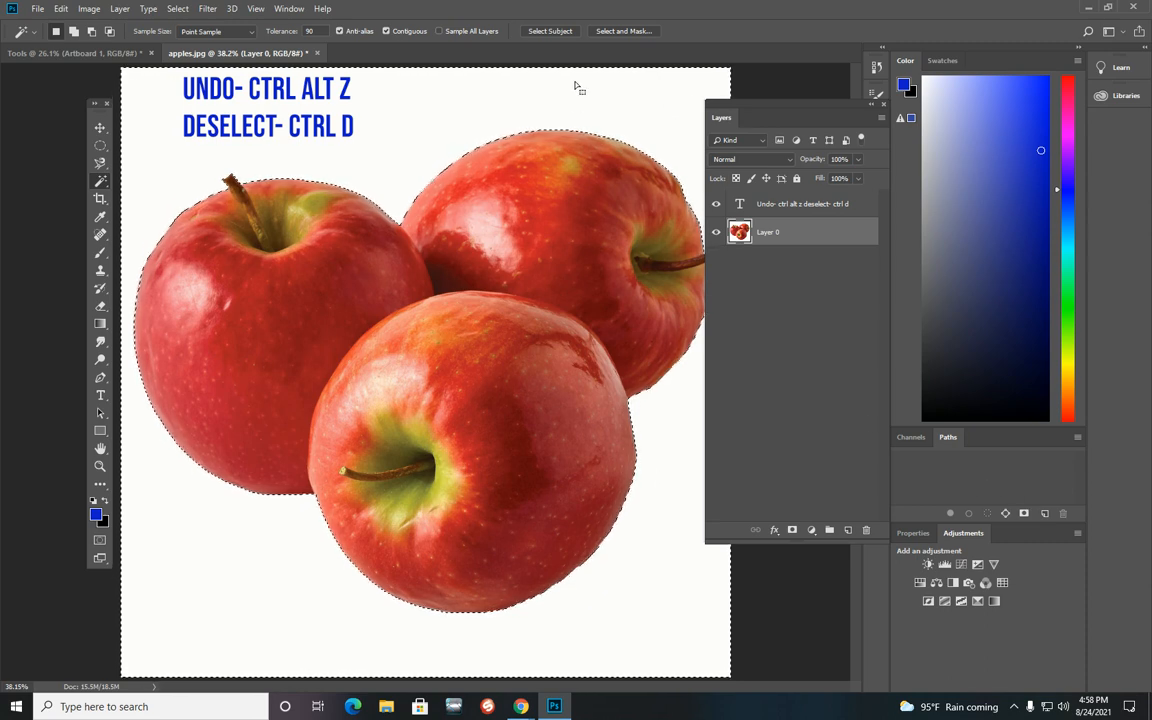
pyautogui.press('Delete')
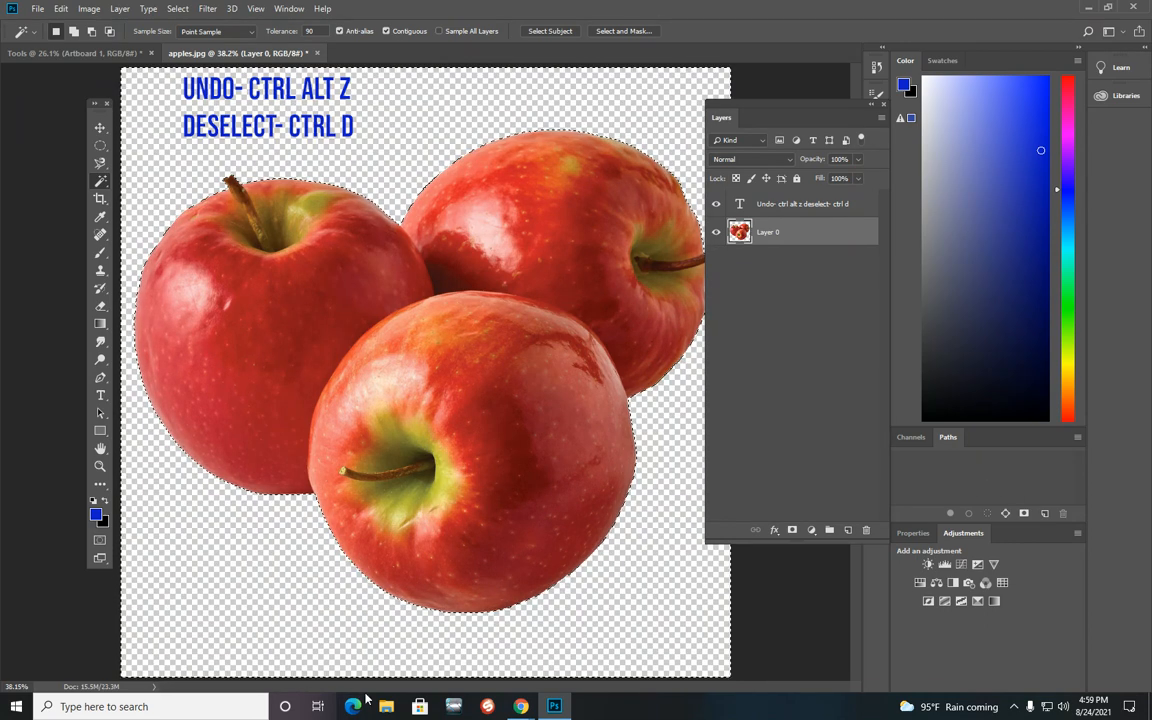
# Step: Add a new layer, draw a cyan-to-pink gradient diagonally across the canvas, and undo the gradient
pyautogui.click(848, 530)
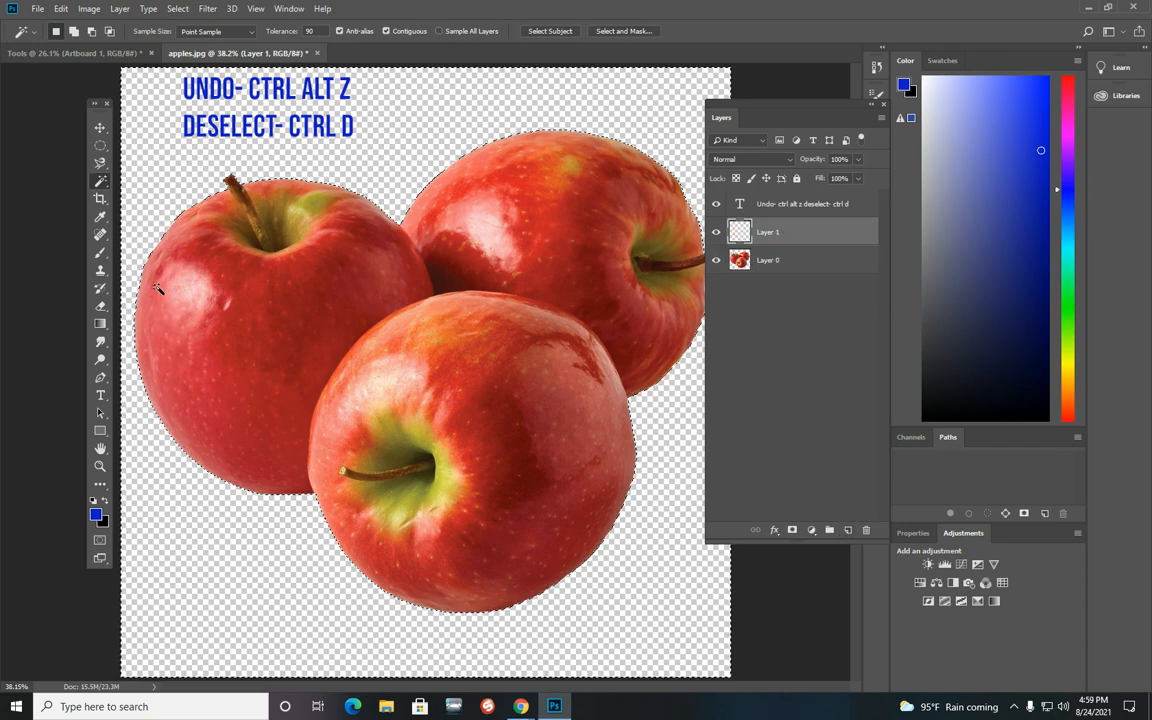
pyautogui.click(100, 325)
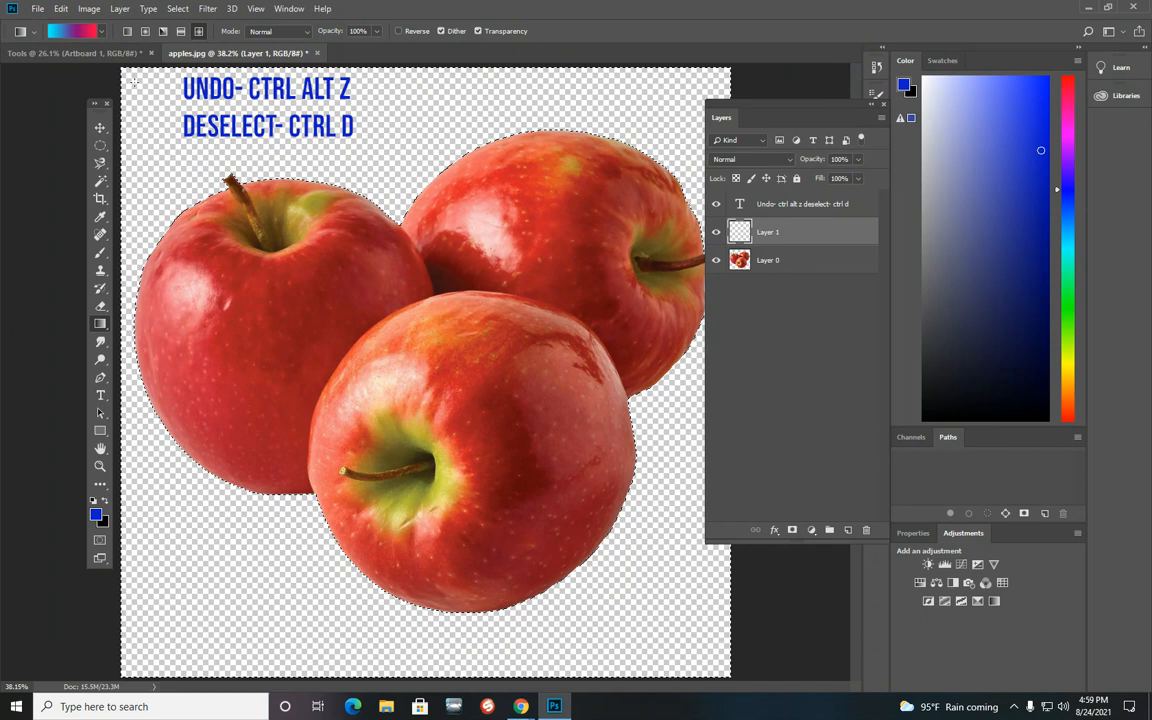
pyautogui.moveTo(140, 84); pyautogui.dragTo(780, 682)
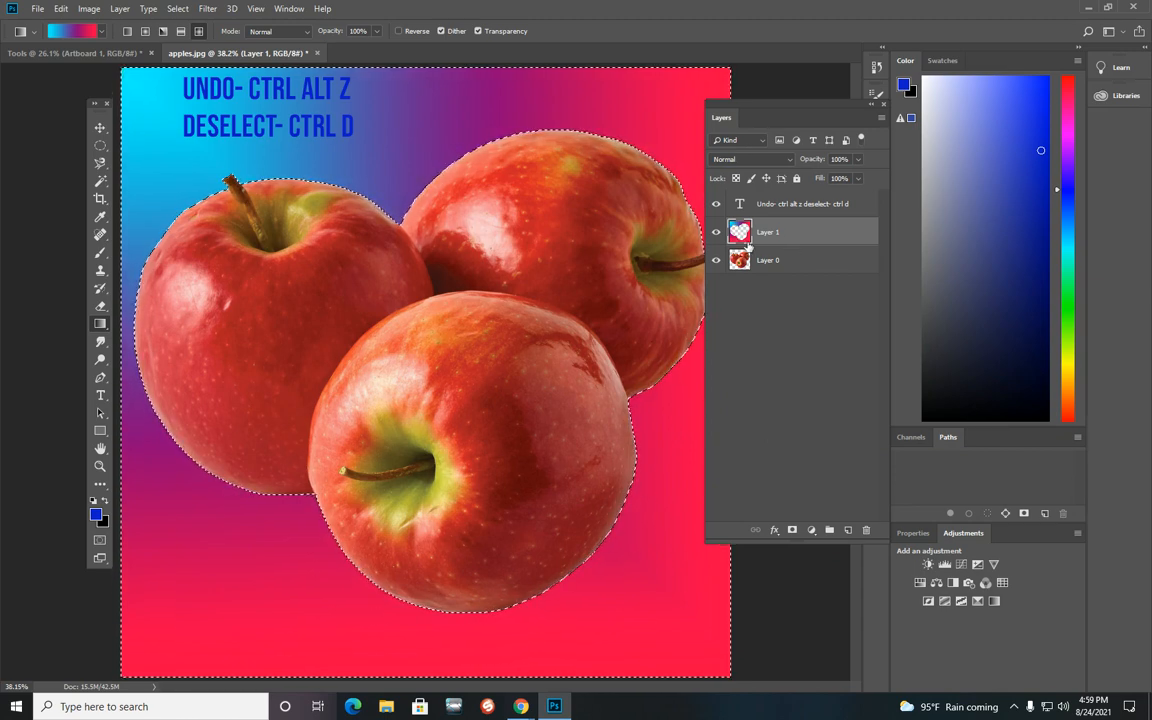
pyautogui.hotkey('ctrl', 'alt', 'z')
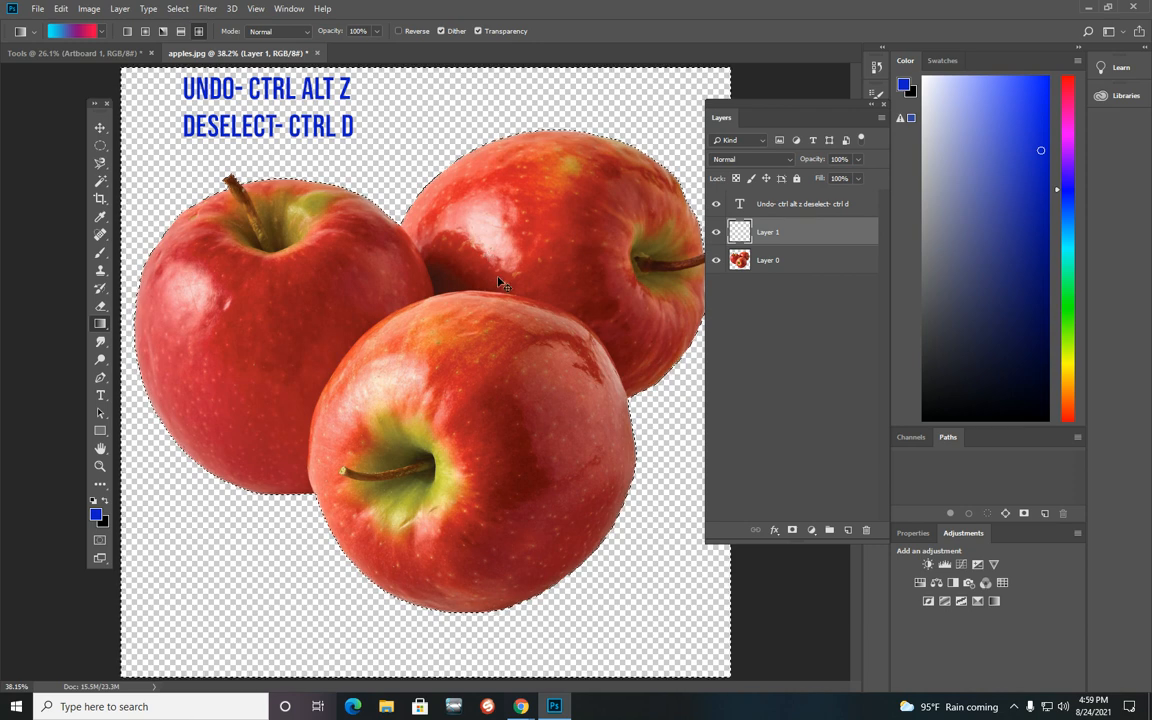
# Step: Deselect, draw a cyan-to-pink gradient diagonally across Layer 1, and place Layer 1 below Layer 0
pyautogui.hotkey('ctrl', 'd')
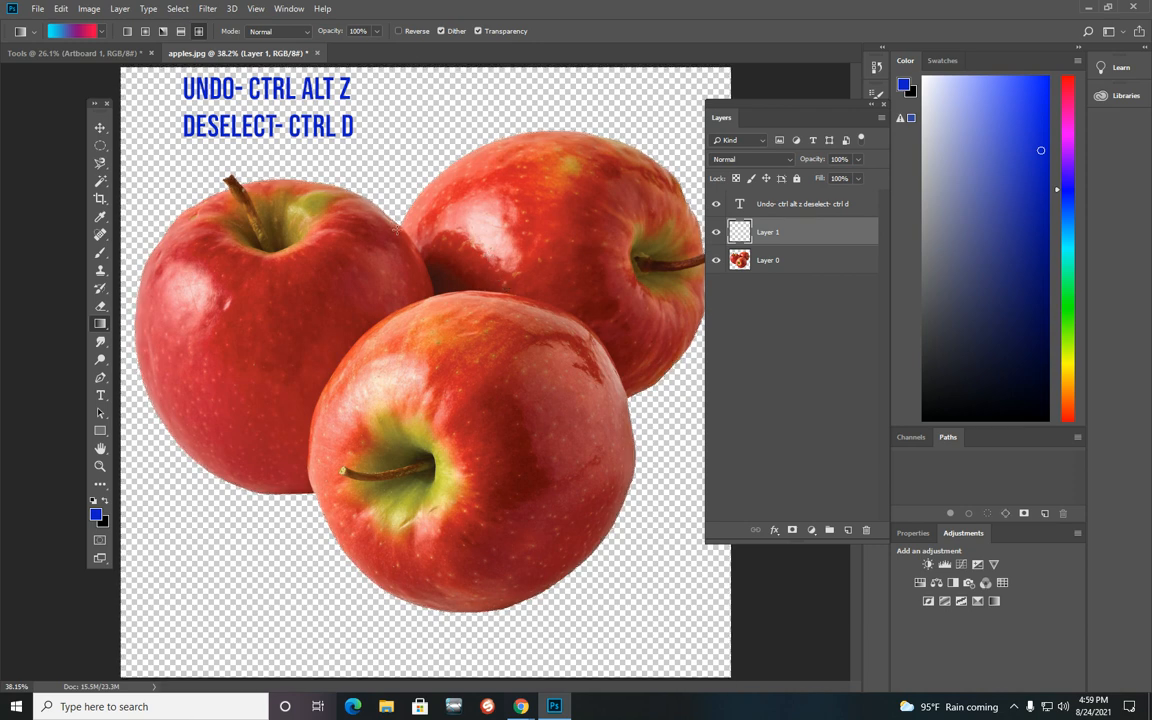
pyautogui.moveTo(147, 97); pyautogui.dragTo(650, 615)
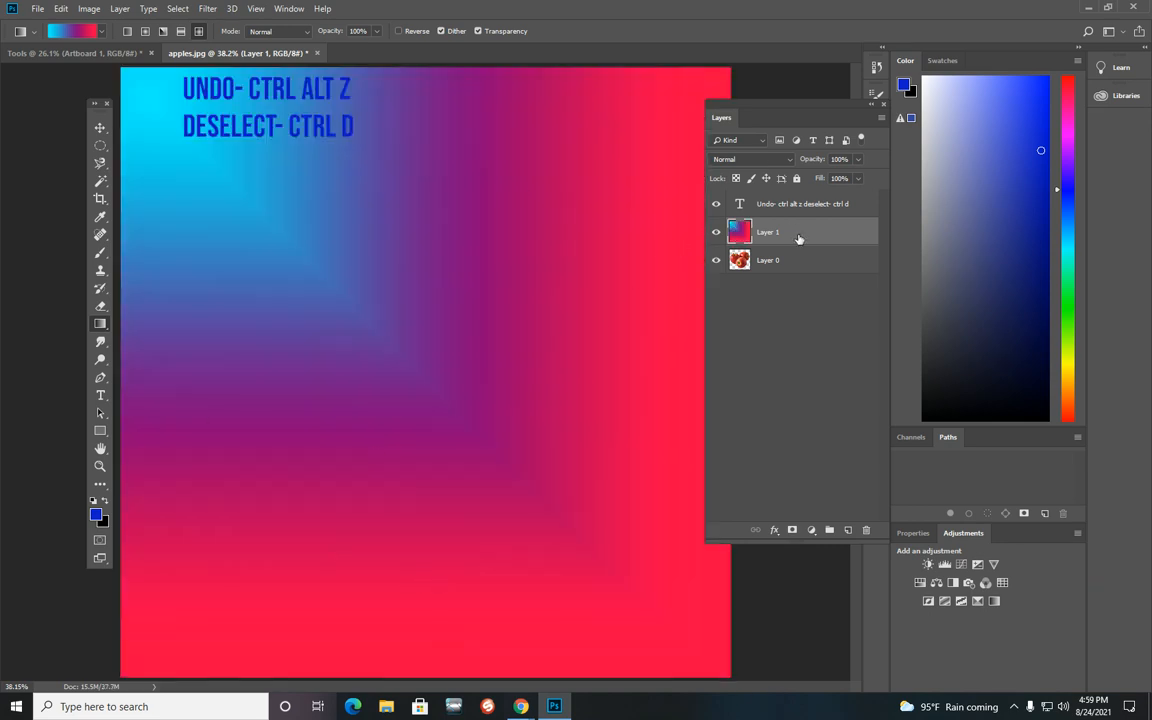
pyautogui.moveTo(798, 238); pyautogui.dragTo(798, 274)
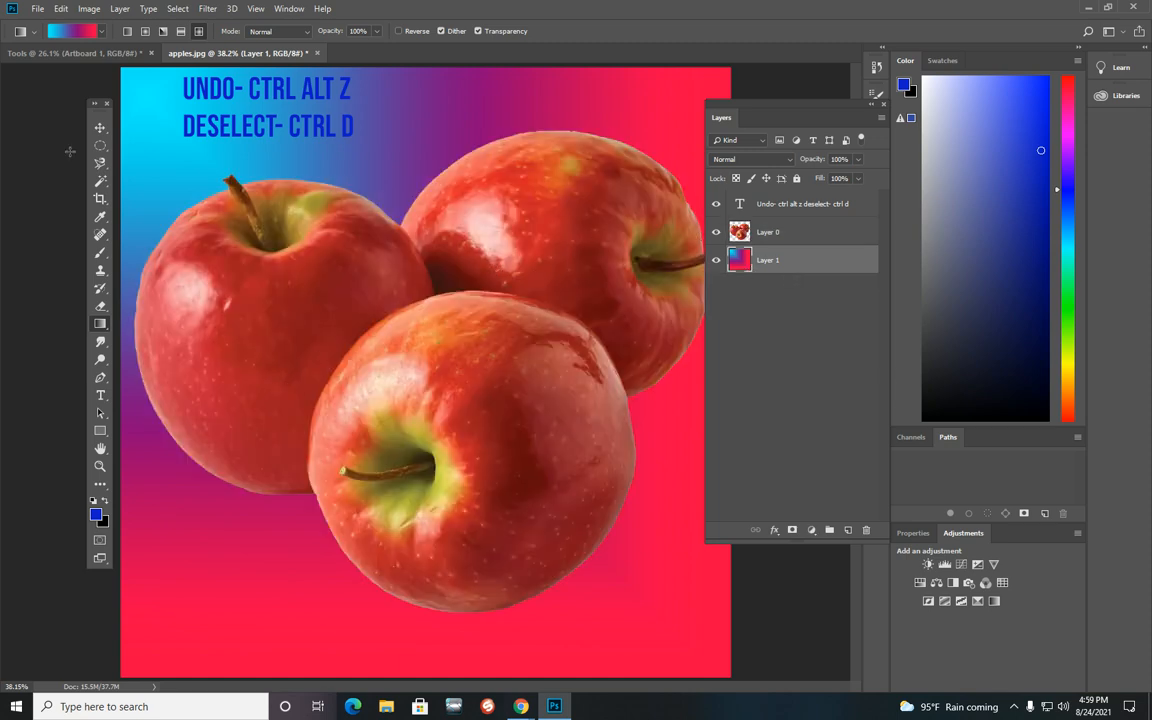
# Step: Try moving the apples layer and the title text with the Move tool
pyautogui.click(100, 127)
pyautogui.moveTo(392, 393)
pyautogui.mouseDown()
pyautogui.moveTo(367, 306)
pyautogui.moveTo(367, 460)
pyautogui.moveTo(407, 396)
pyautogui.mouseUp()
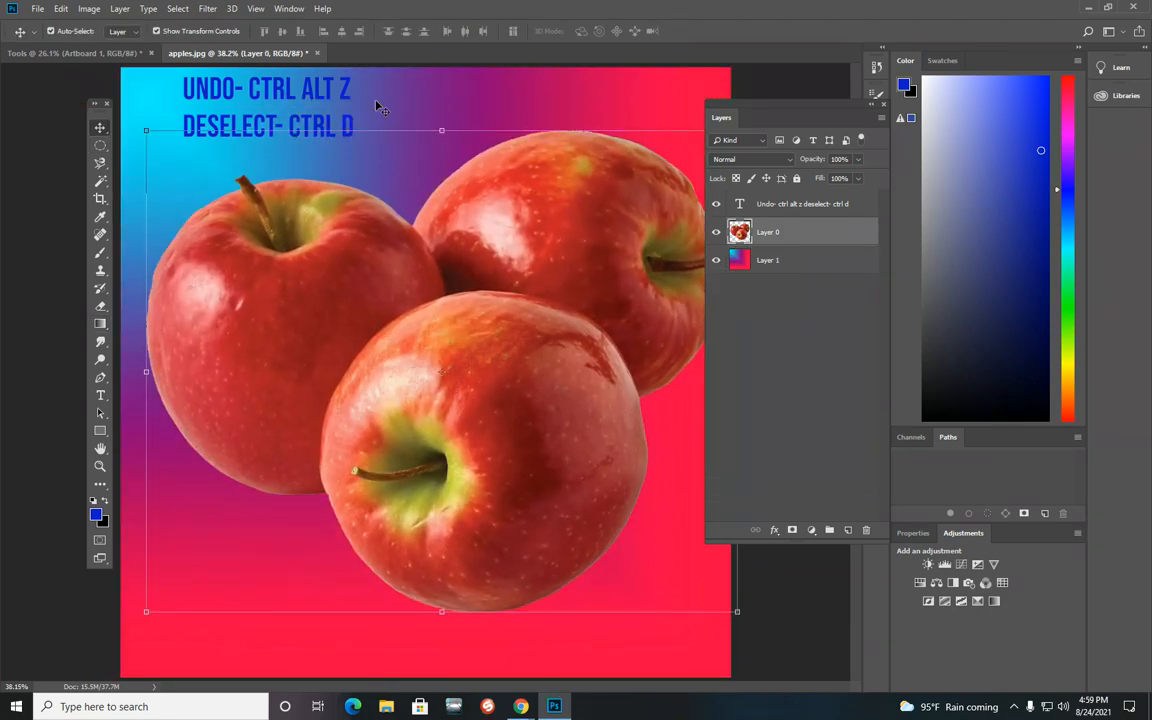
pyautogui.click(772, 204)
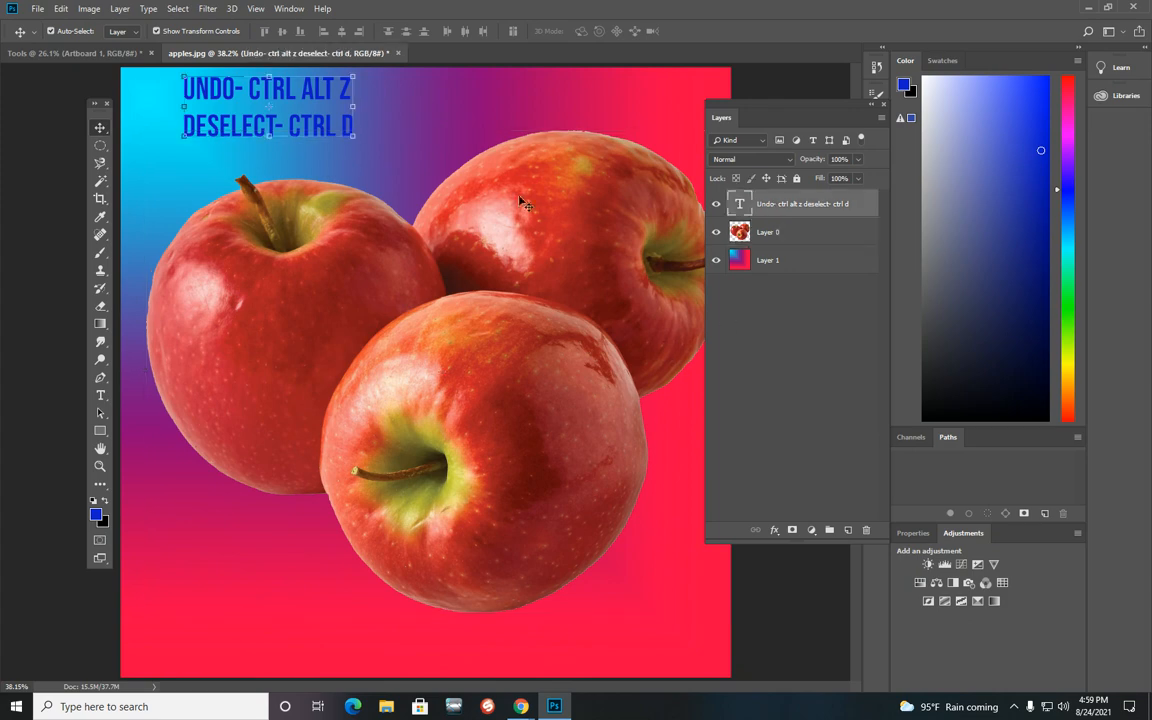
pyautogui.moveTo(352, 100); pyautogui.dragTo(304, 100)
pyautogui.click(806, 229)
pyautogui.moveTo(462, 382); pyautogui.dragTo(494, 458)
pyautogui.click(740, 252)
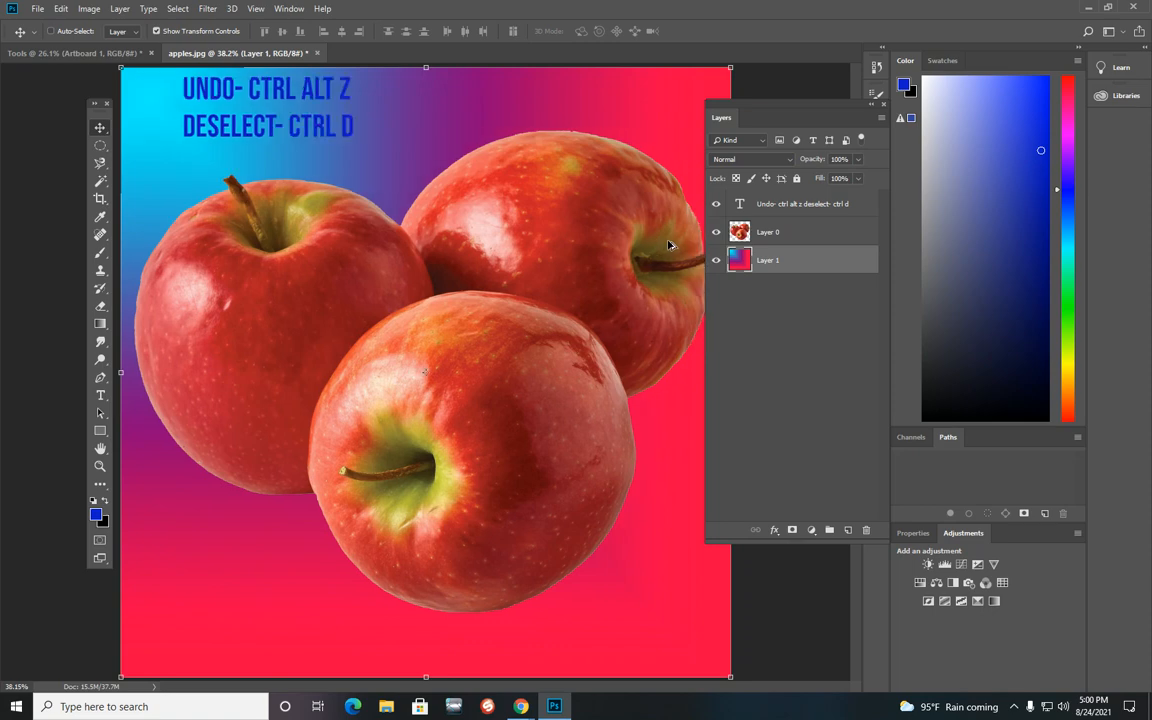
# Step: Step backward to restore the white-background image on Layer 0 and deselect
pyautogui.hotkey('ctrl', ']')
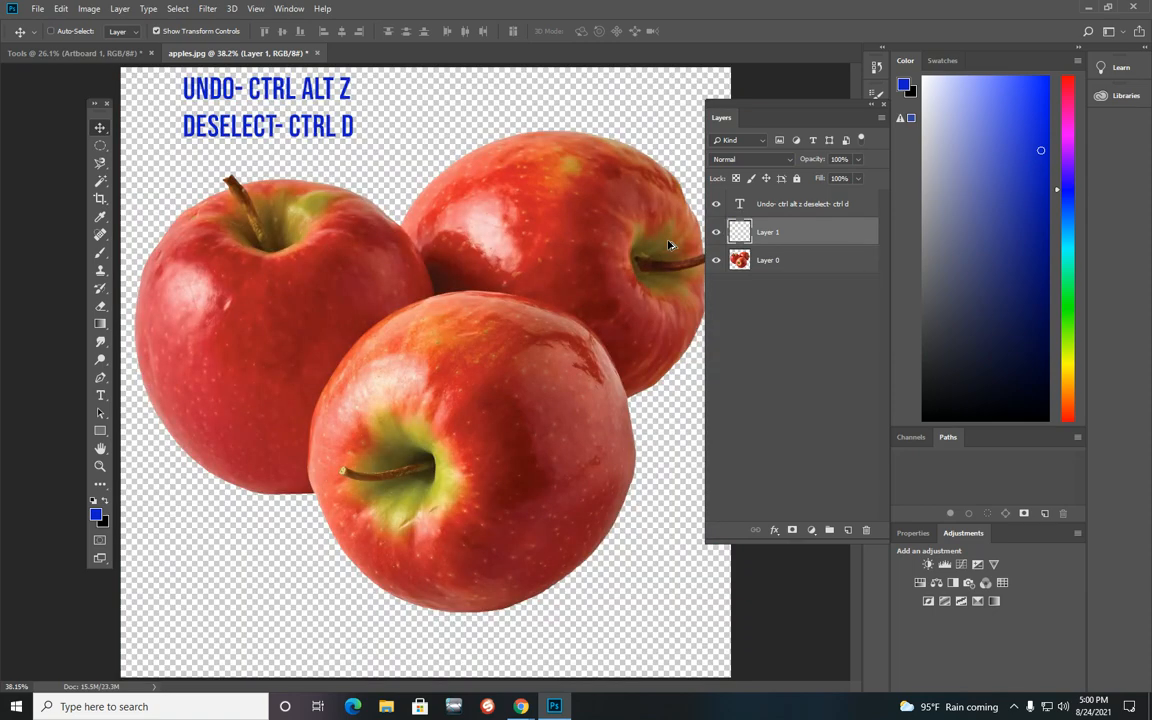
pyautogui.hotkey('ctrl', 'alt', 'z')
pyautogui.hotkey('ctrl', 'alt', 'z')
pyautogui.hotkey('ctrl', 'alt', 'z')
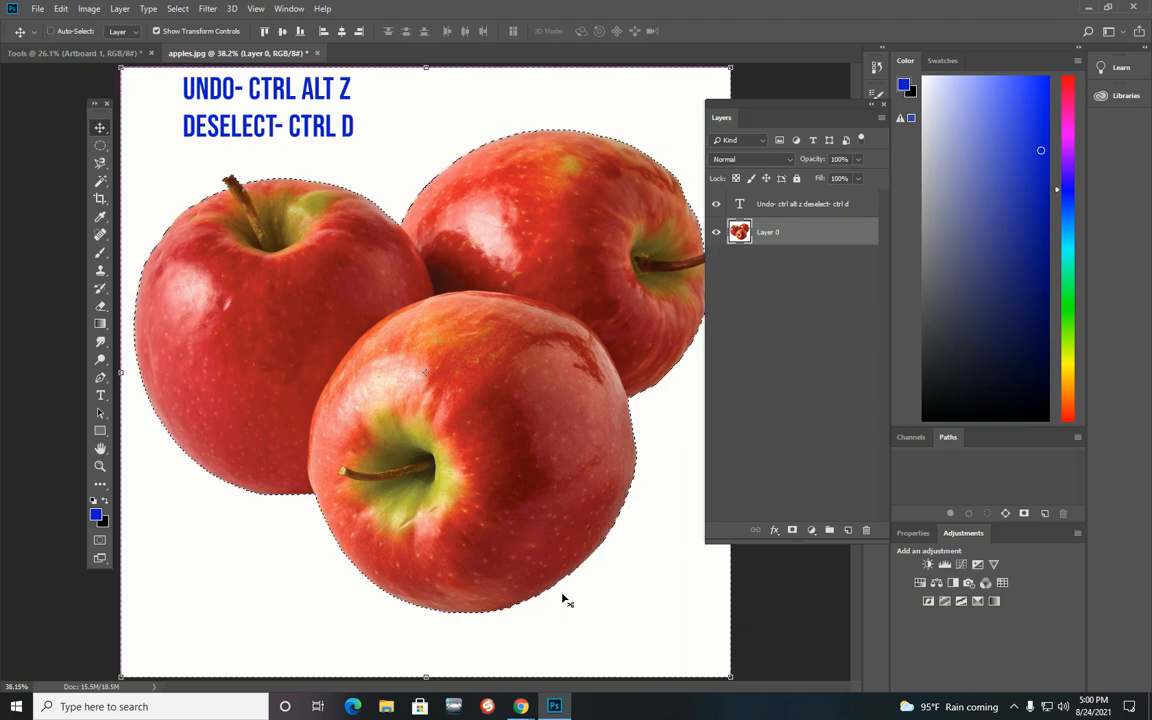
pyautogui.hotkey('ctrl', 'd')
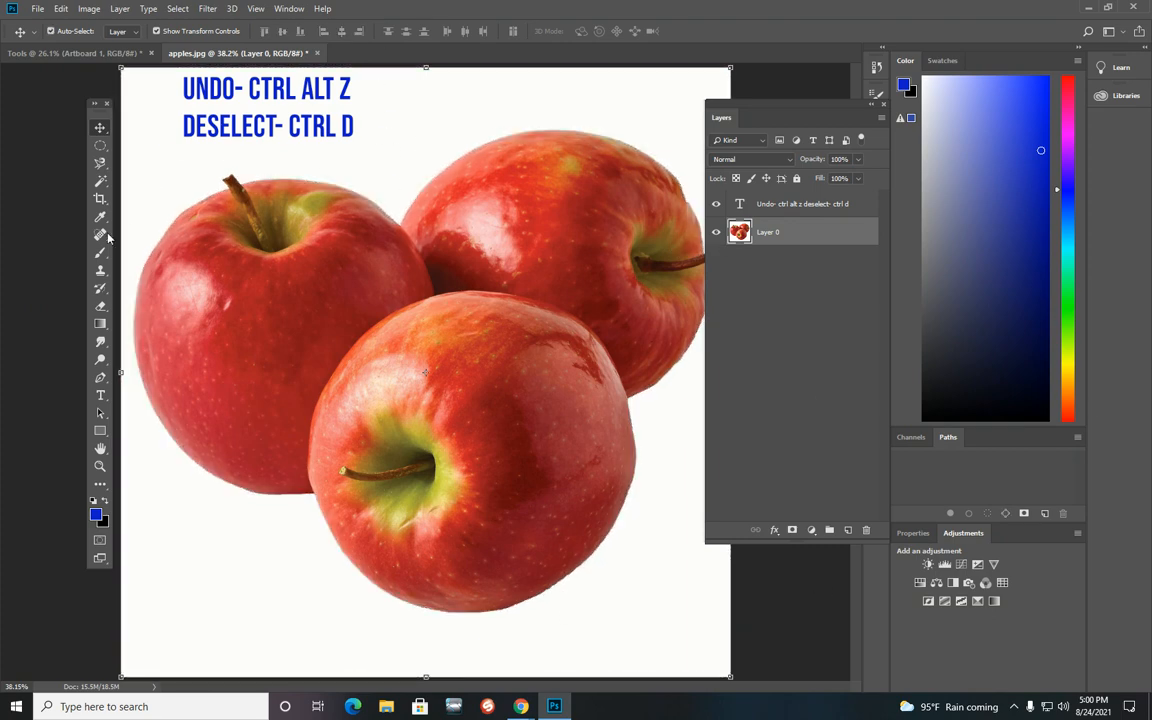
# Step: Select the white background around the apples with the Quick Selection Tool
pyautogui.click(100, 182)
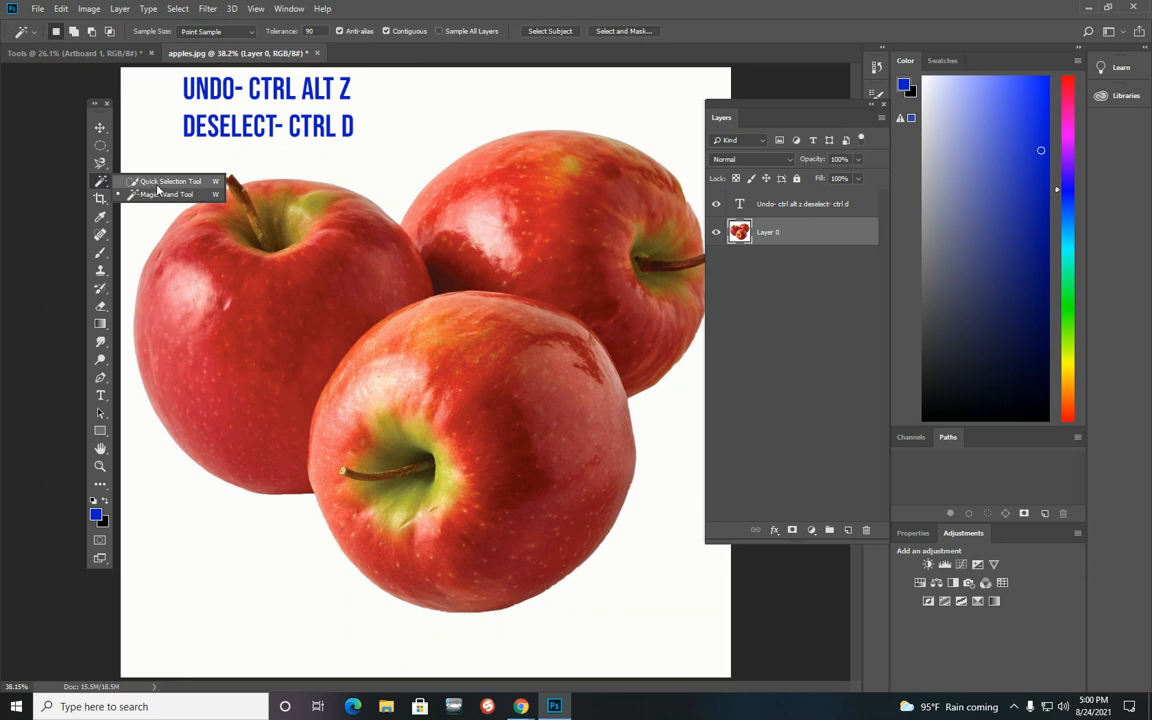
pyautogui.click(160, 182)
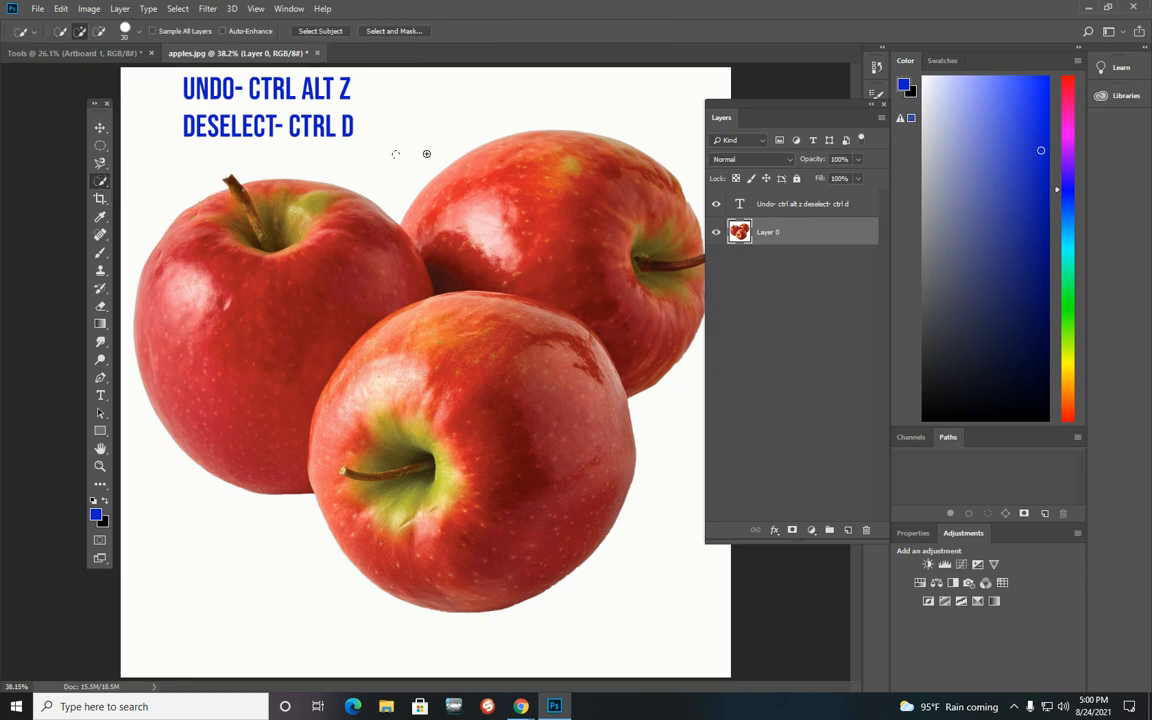
pyautogui.moveTo(532, 74); pyautogui.dragTo(681, 95)
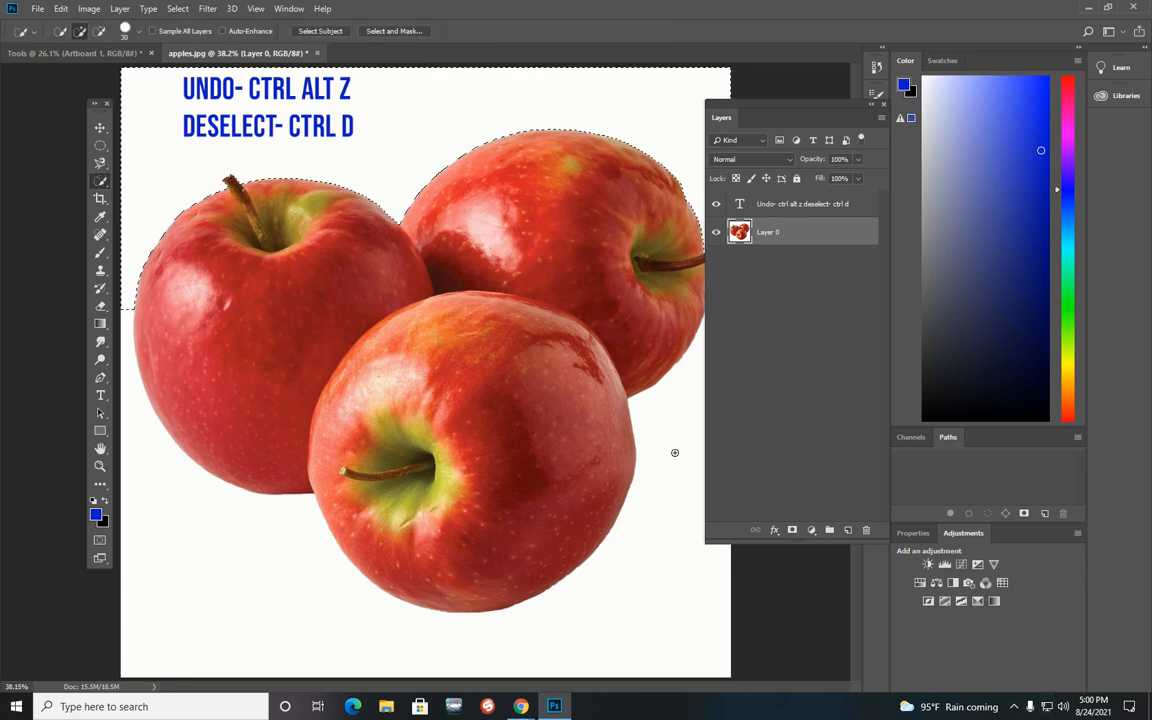
pyautogui.moveTo(674, 455); pyautogui.dragTo(177, 597)
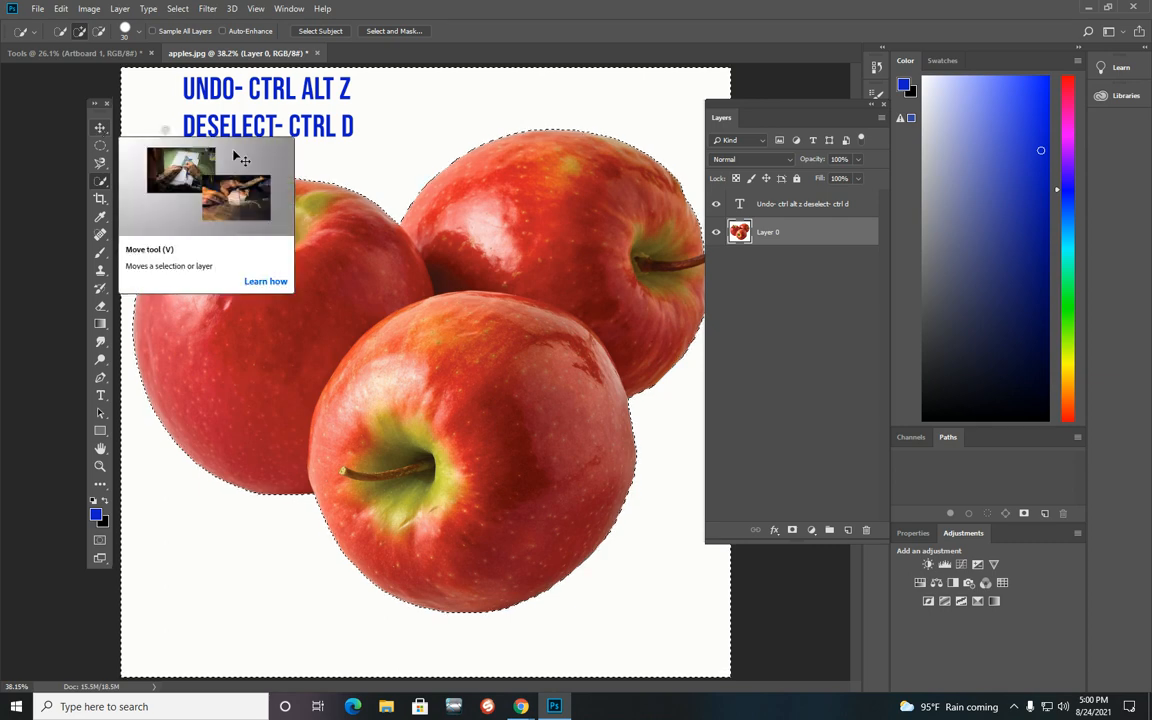
# Step: Invert the selection to the apples, delete them, and undo the deletion
pyautogui.click(178, 9)
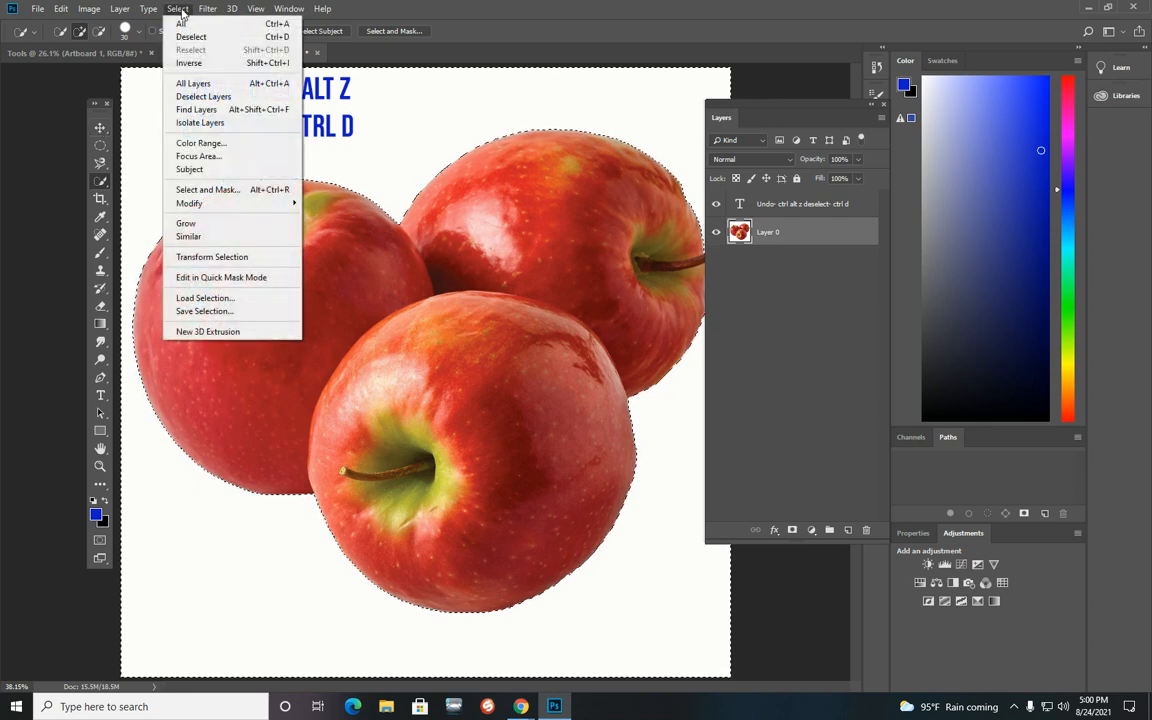
pyautogui.click(190, 63)
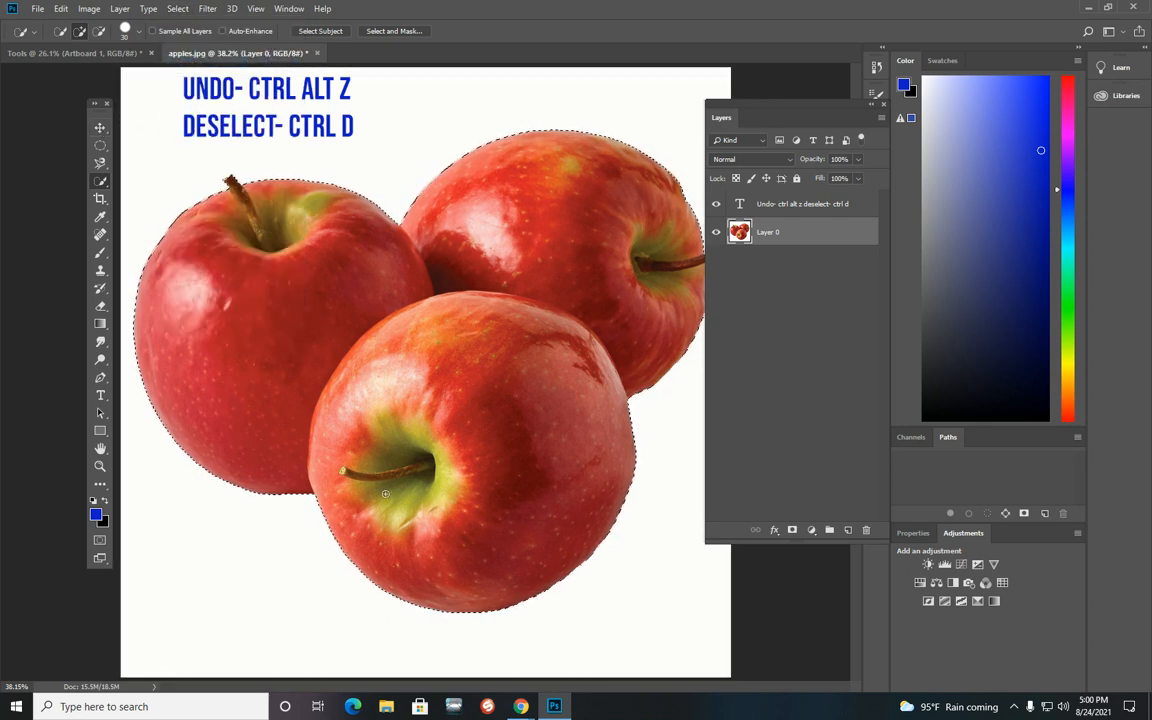
pyautogui.press('Delete')
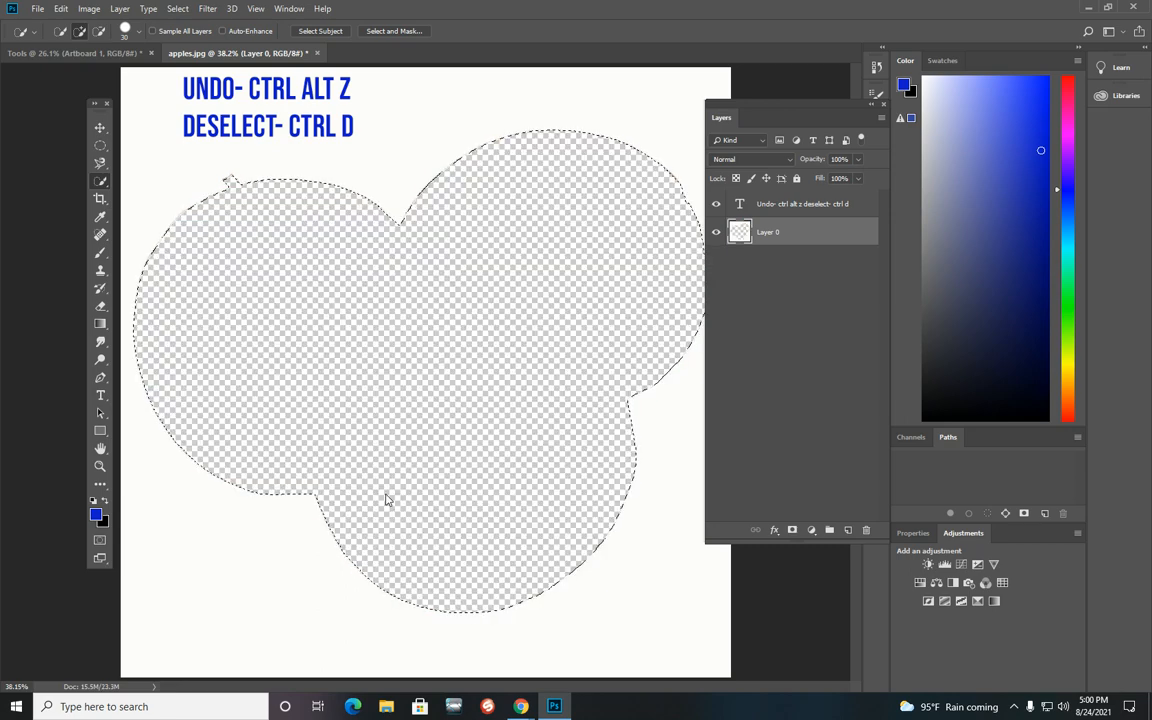
pyautogui.hotkey('ctrl', 'alt', 'z')
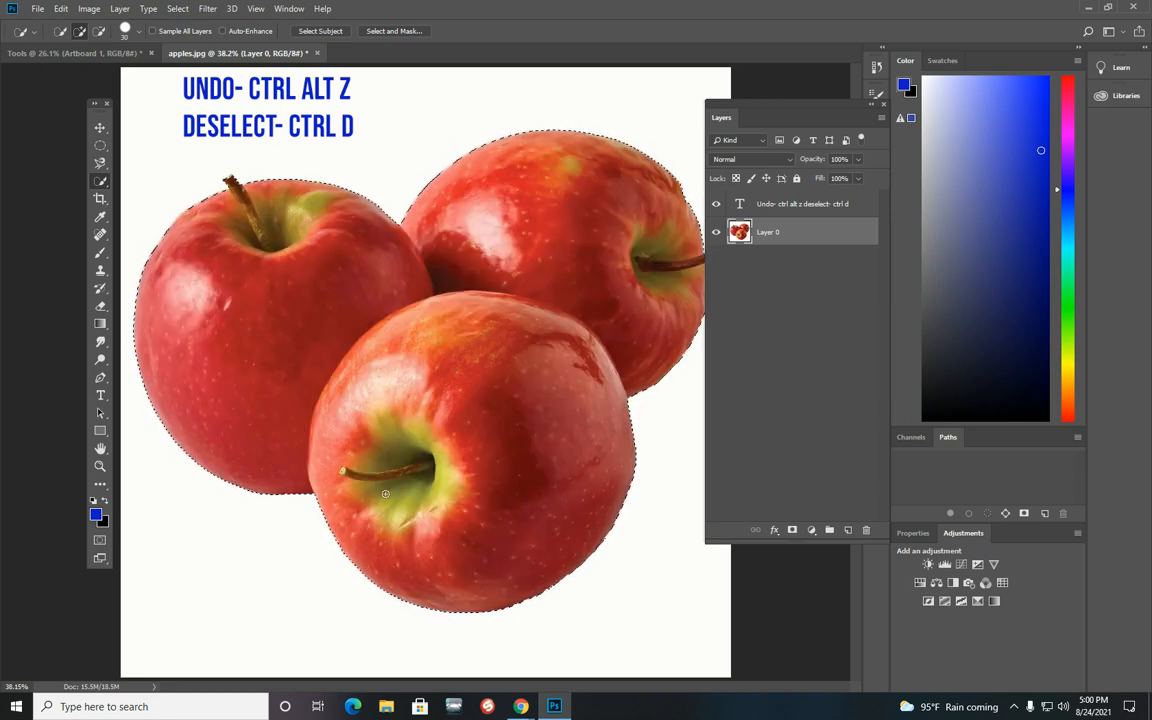
# Step: Copy the selected apples and add a new empty layer
pyautogui.click(61, 8)
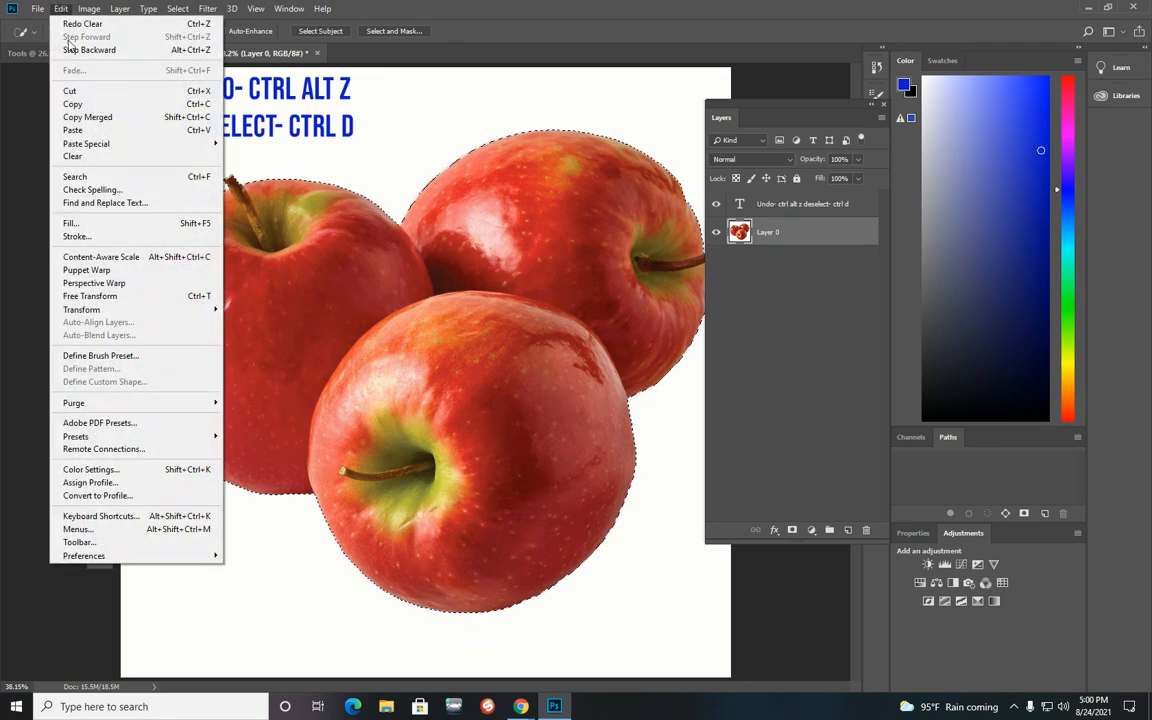
pyautogui.click(82, 103)
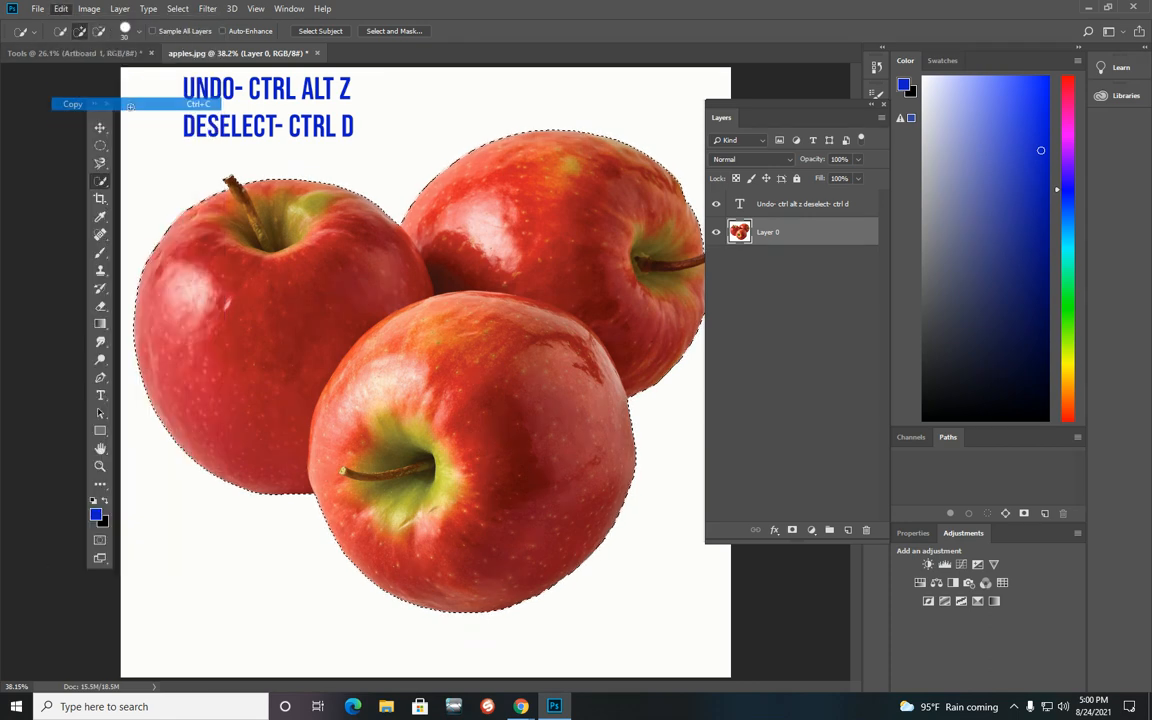
pyautogui.click(848, 530)
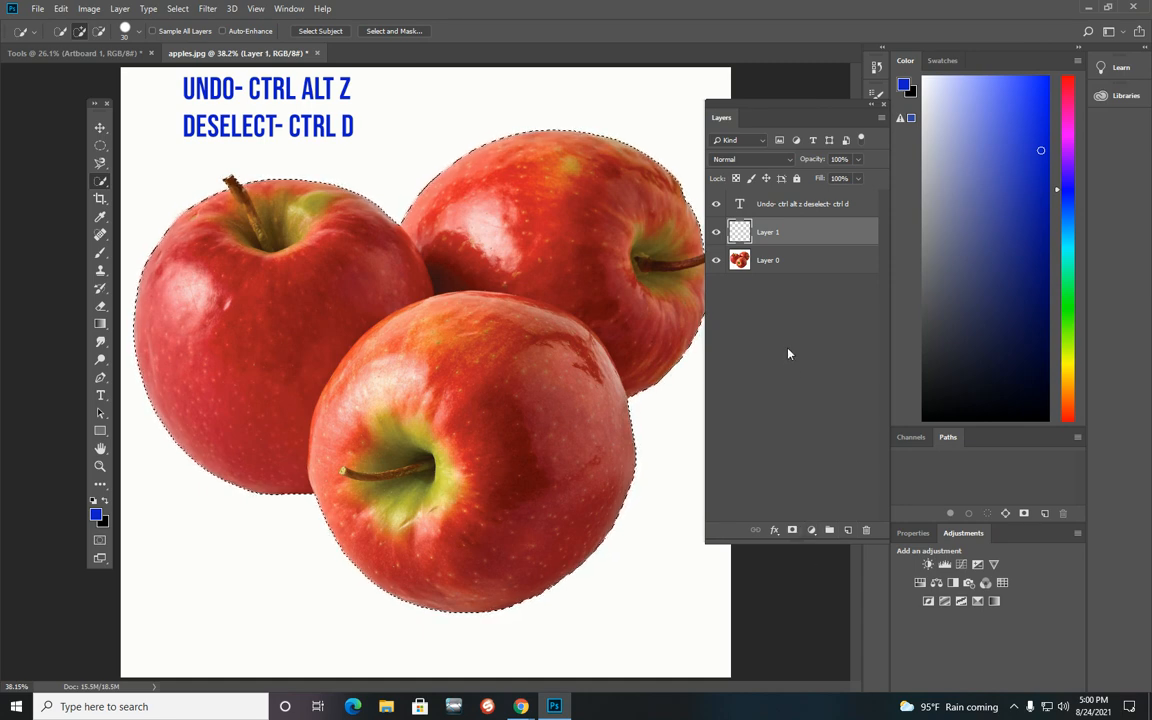
# Step: Paste the apples into the new Layer 1 and hide Layer 0
pyautogui.click(61, 8)
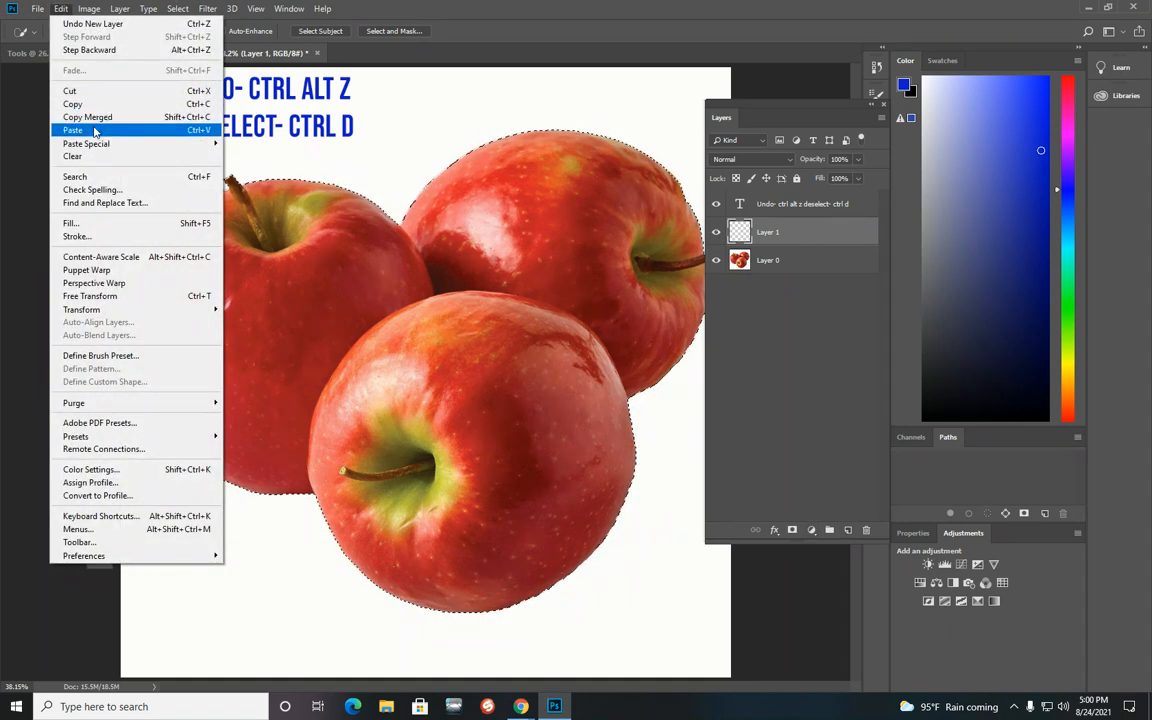
pyautogui.click(80, 117)
pyautogui.click(716, 260)
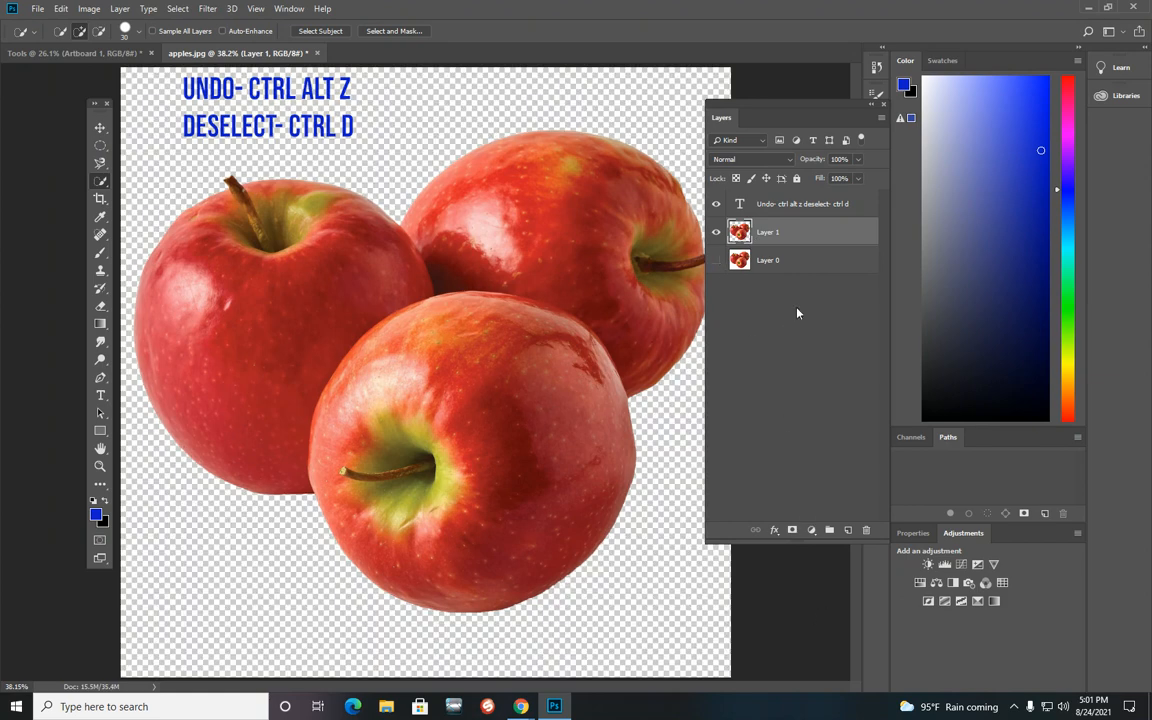
# Step: Try moving the pasted apples and Layer 0 with the Move tool, toggling Layer 0's visibility
pyautogui.click(100, 127)
pyautogui.moveTo(342, 262); pyautogui.dragTo(511, 329)
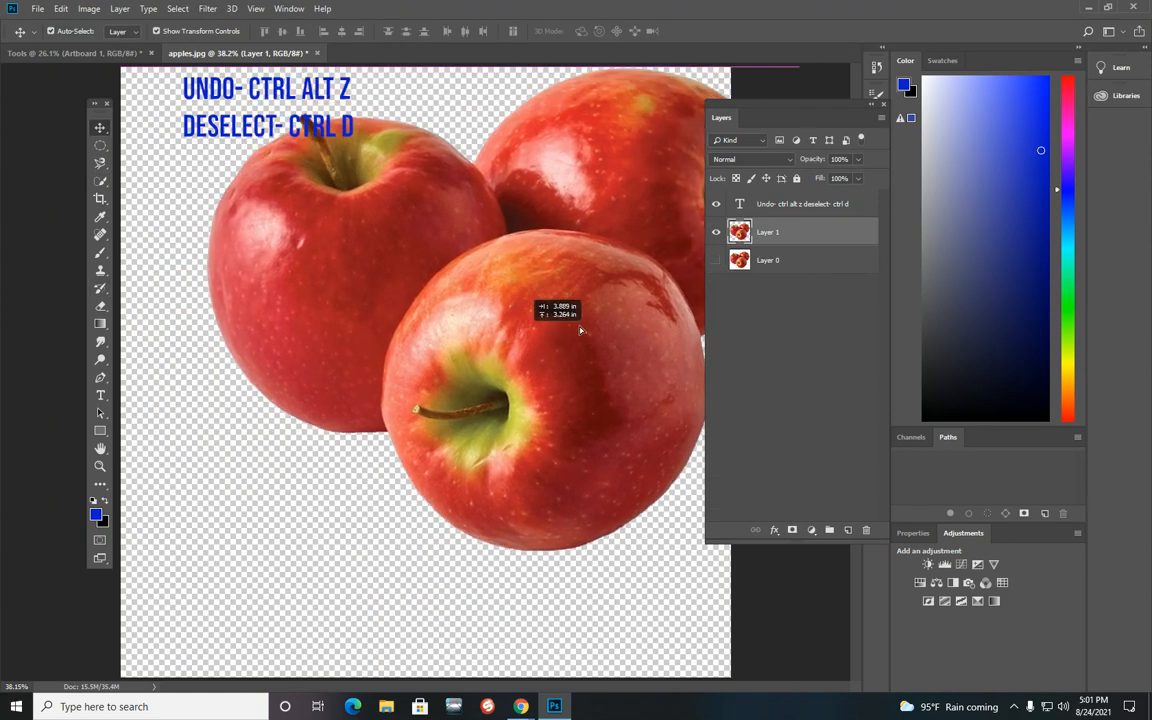
pyautogui.click(716, 261)
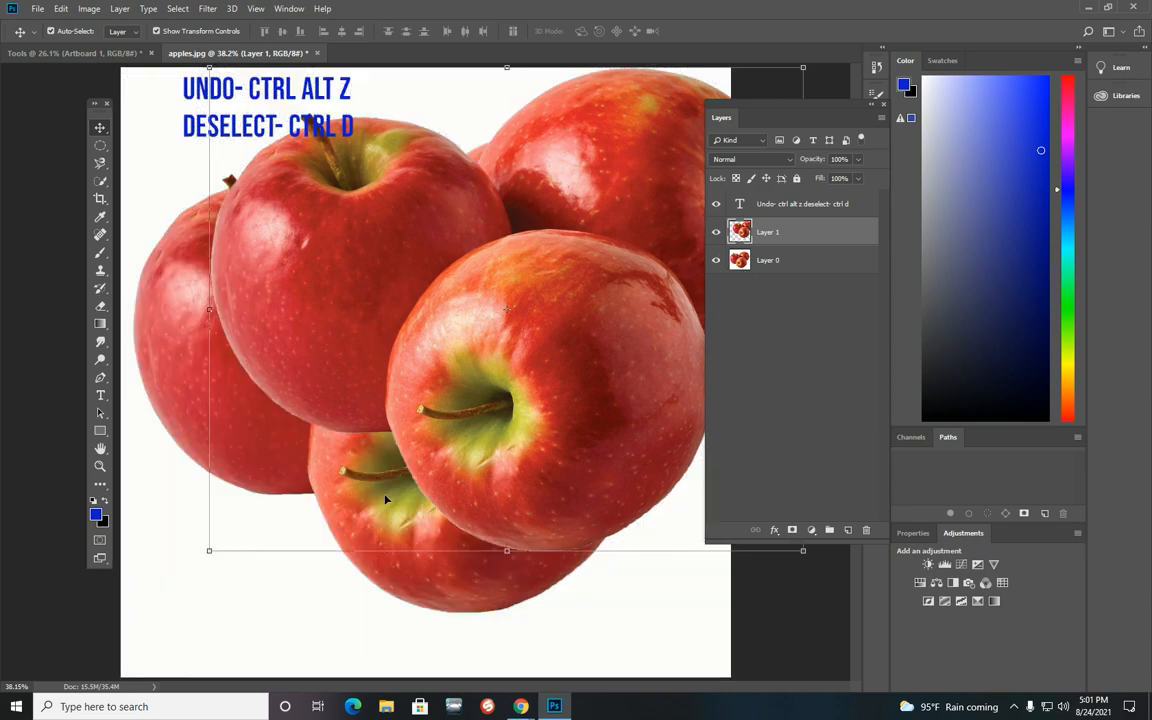
pyautogui.moveTo(362, 472)
pyautogui.mouseDown()
pyautogui.moveTo(330, 440)
pyautogui.moveTo(297, 478)
pyautogui.moveTo(333, 437)
pyautogui.moveTo(405, 483)
pyautogui.moveTo(378, 462)
pyautogui.mouseUp()
pyautogui.click(716, 261)
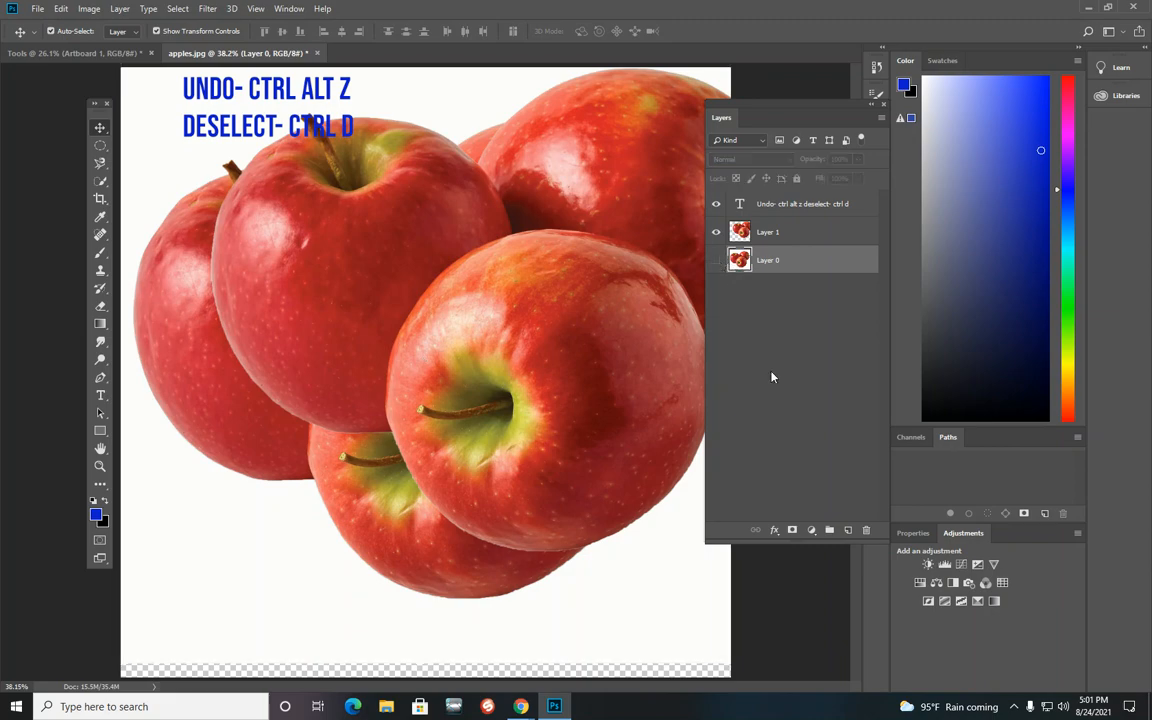
pyautogui.moveTo(567, 320); pyautogui.dragTo(466, 374)
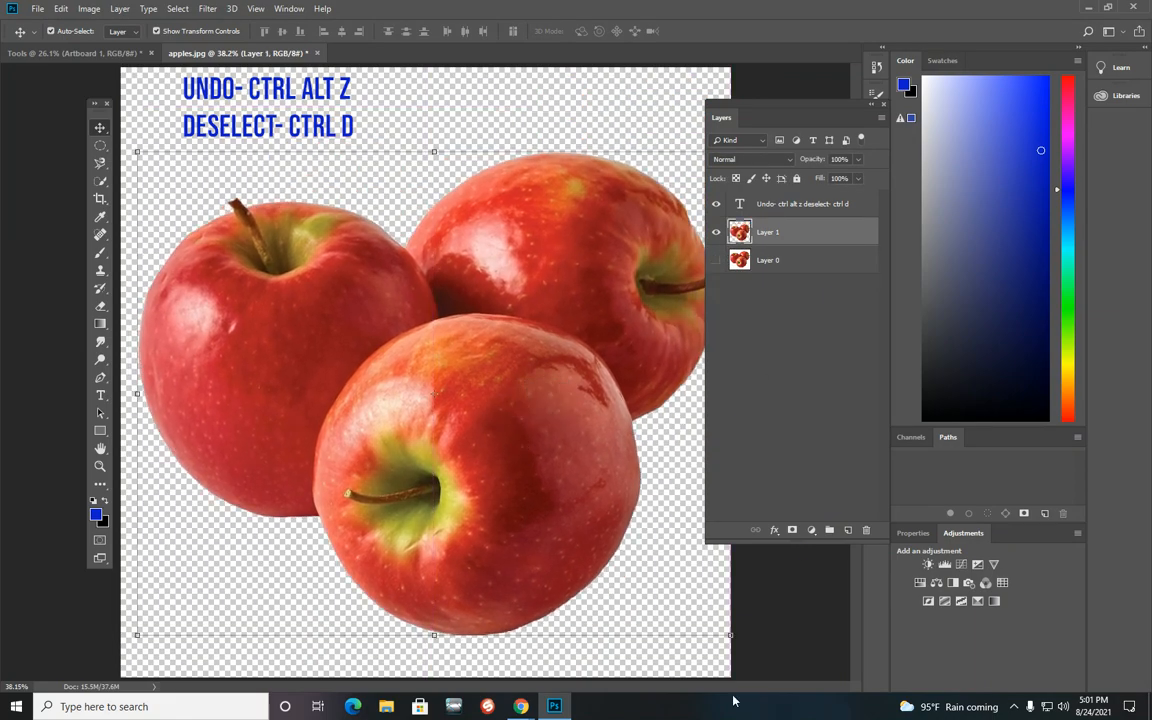
# Step: Scale the pasted apples down to about half size and move them toward the upper right
pyautogui.moveTo(138, 148); pyautogui.dragTo(175, 255)
pyautogui.press('Return')
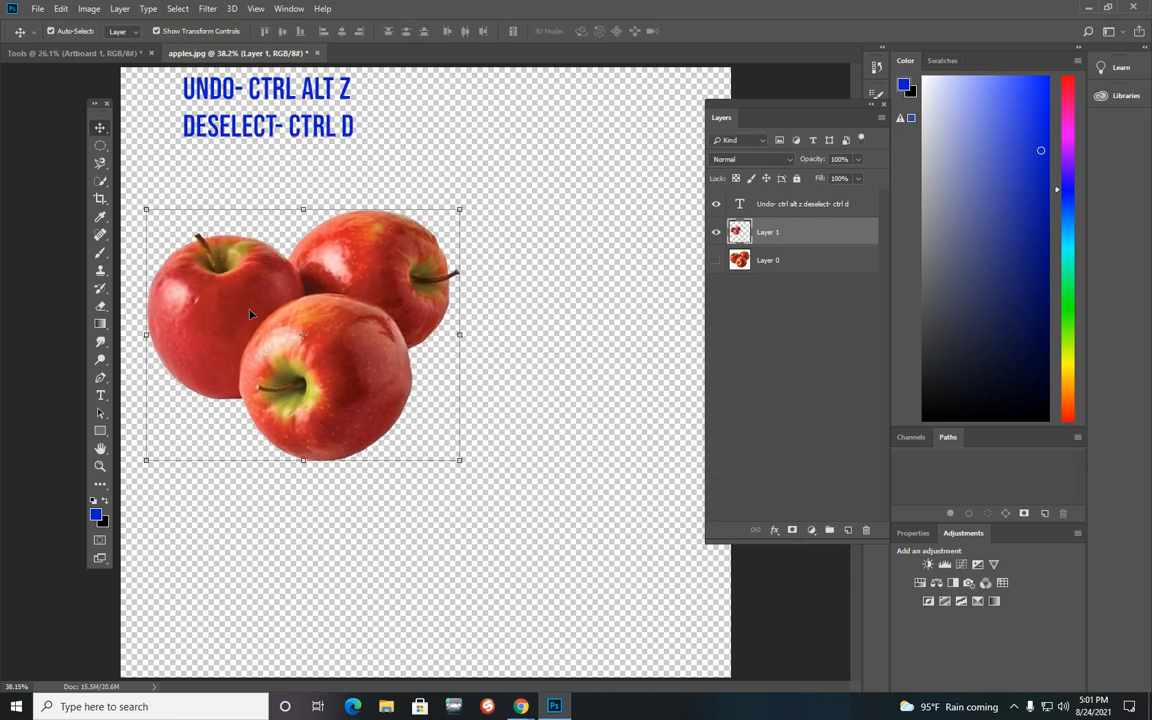
pyautogui.click(676, 496)
pyautogui.moveTo(357, 337); pyautogui.dragTo(462, 337)
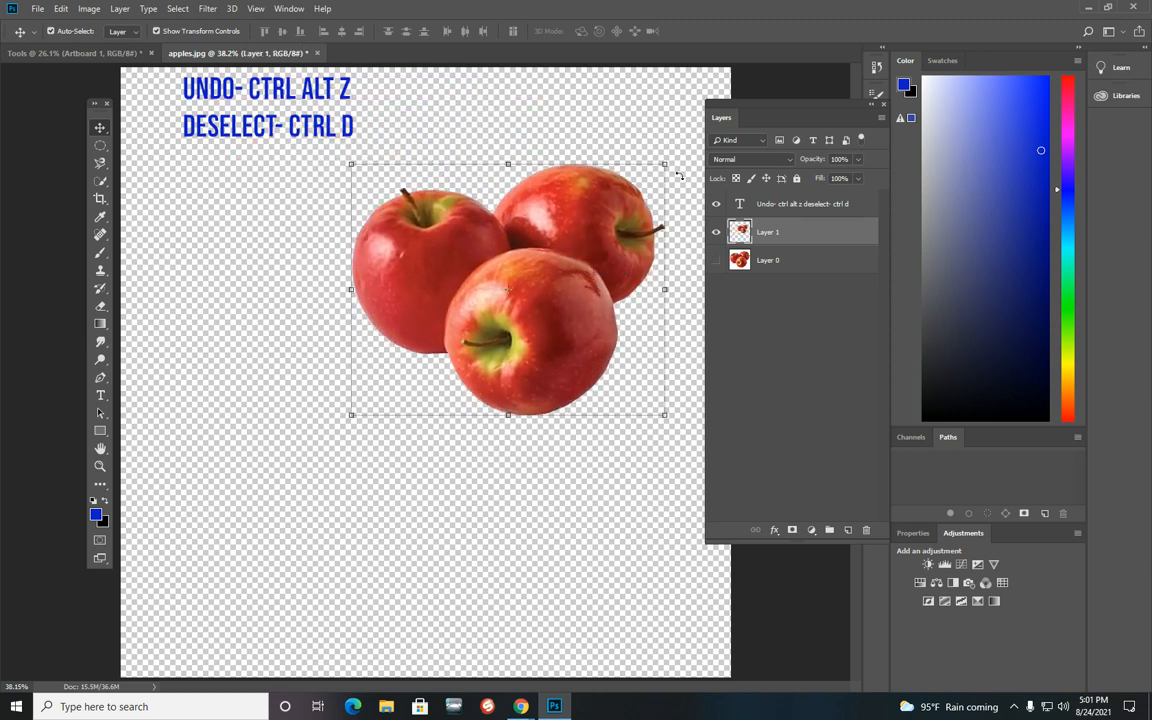
# Step: Add a new layer, draw a cyan-to-pink gradient diagonally across it, and place it below Layer 1
pyautogui.click(846, 531)
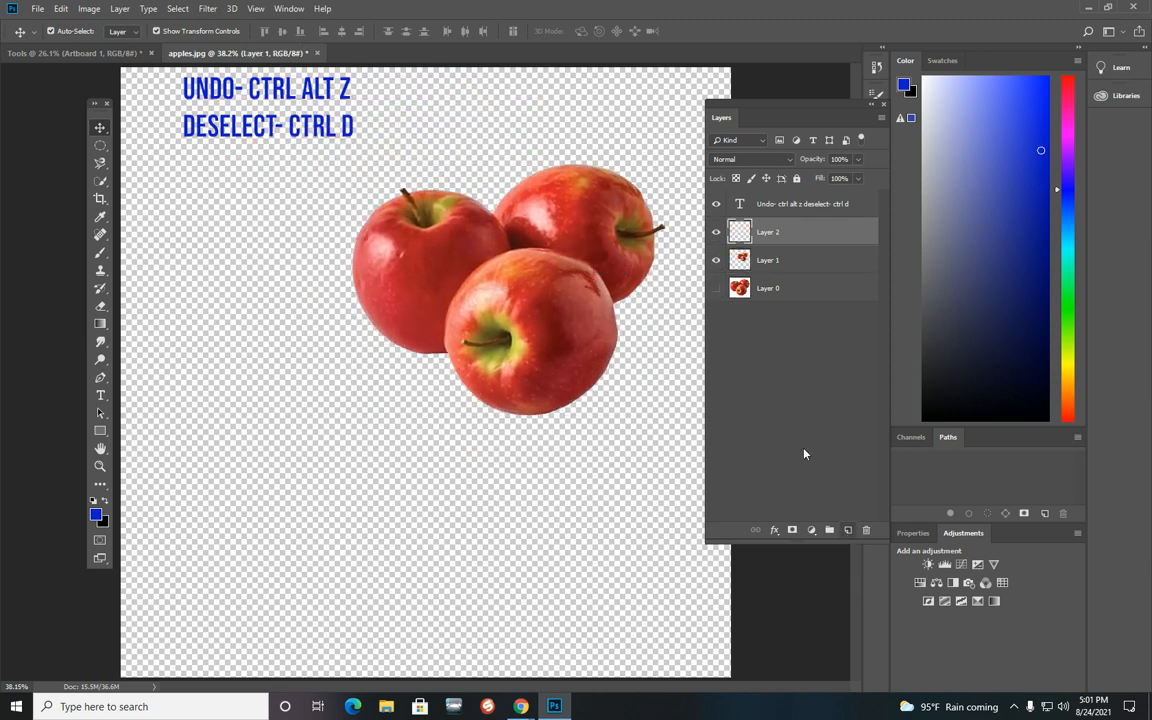
pyautogui.click(100, 323)
pyautogui.moveTo(145, 400); pyautogui.dragTo(430, 203)
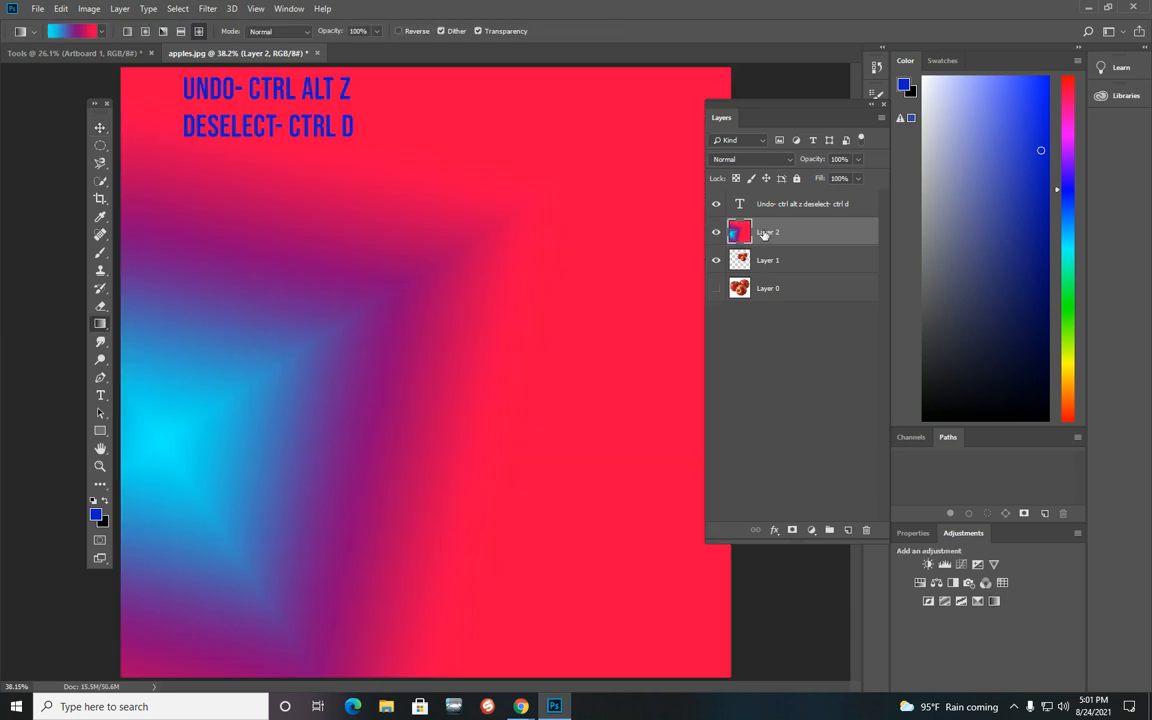
pyautogui.moveTo(765, 233); pyautogui.dragTo(766, 274)
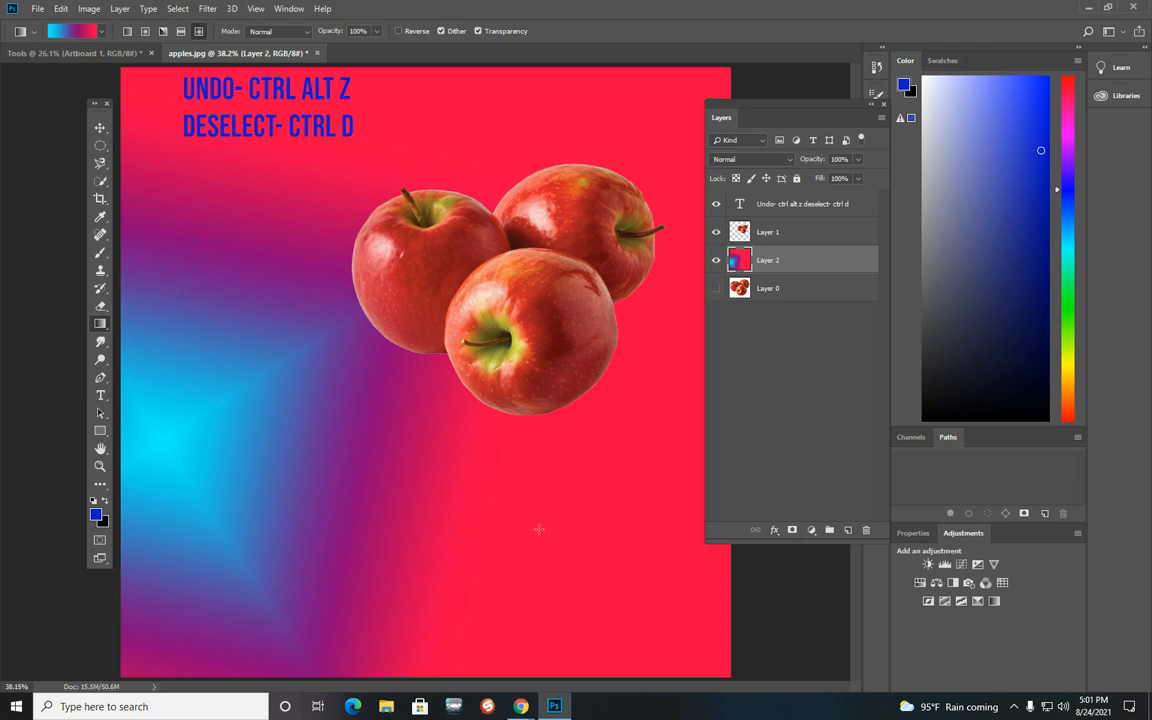
pyautogui.click(100, 147)
pyautogui.click(100, 165)
pyautogui.click(100, 184)
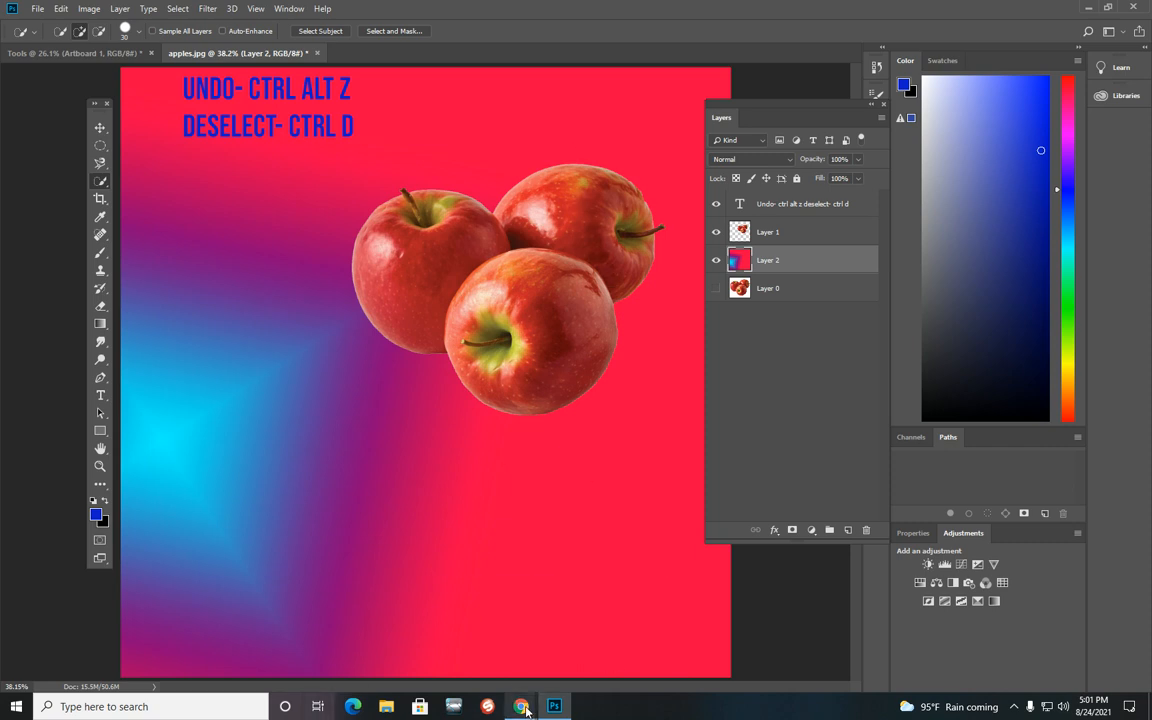
pyautogui.moveTo(518, 700)
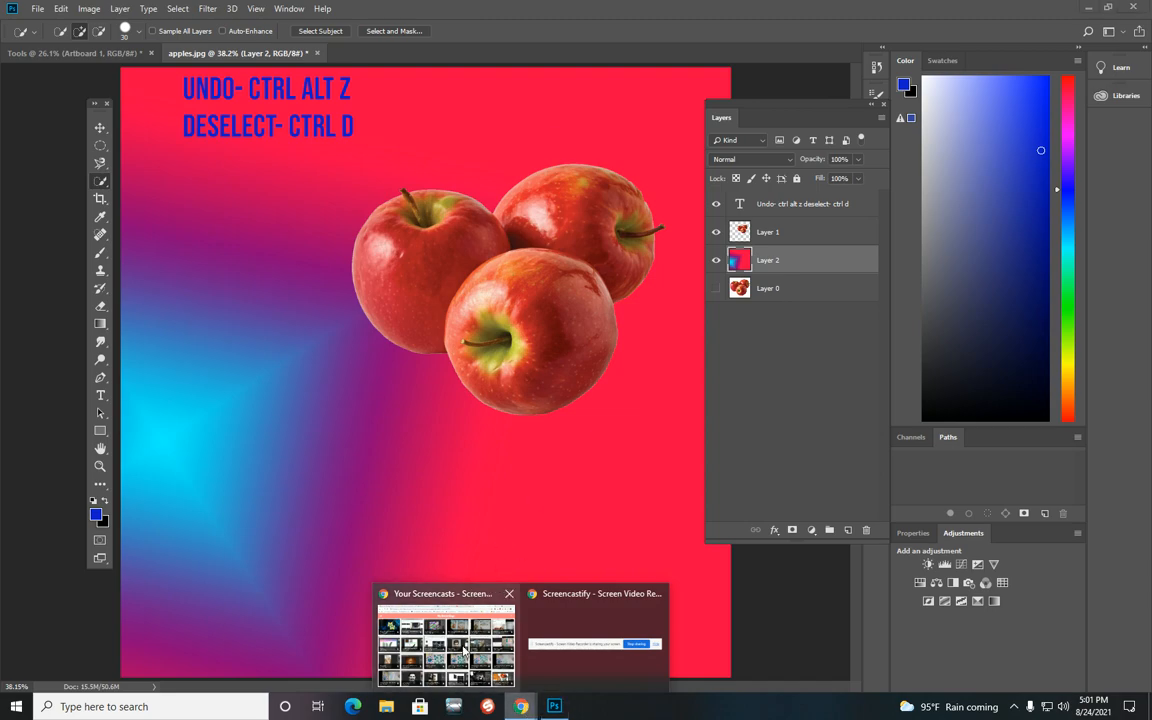
pyautogui.click(425, 600)
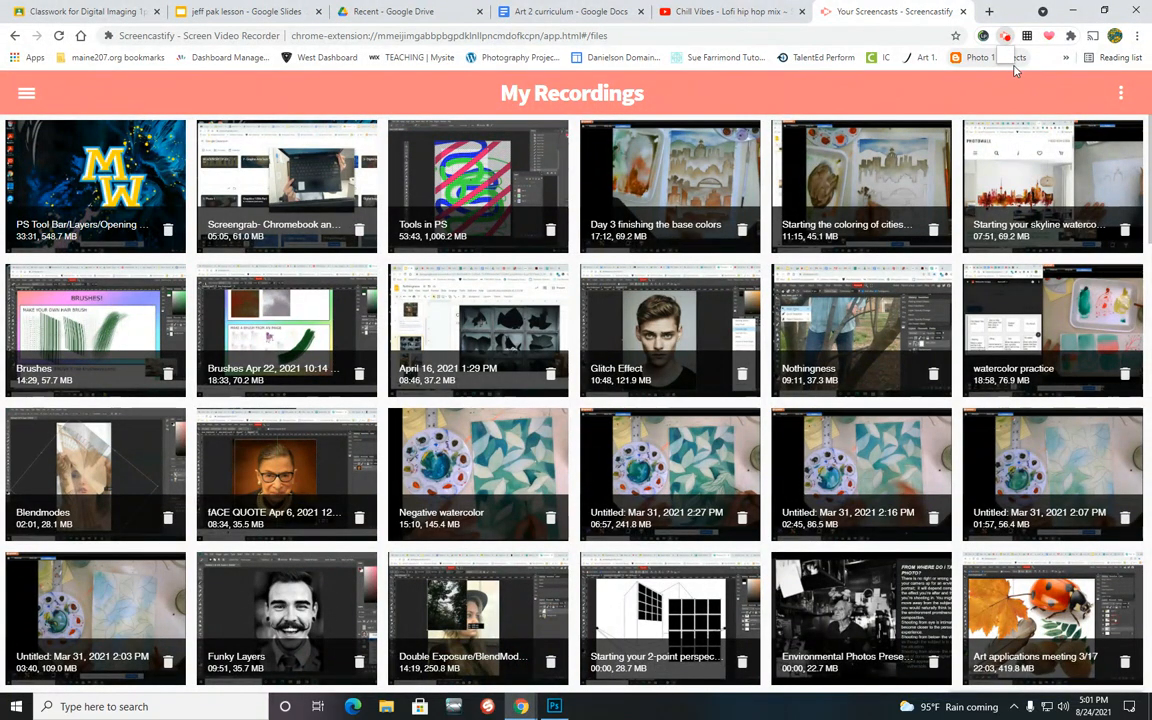